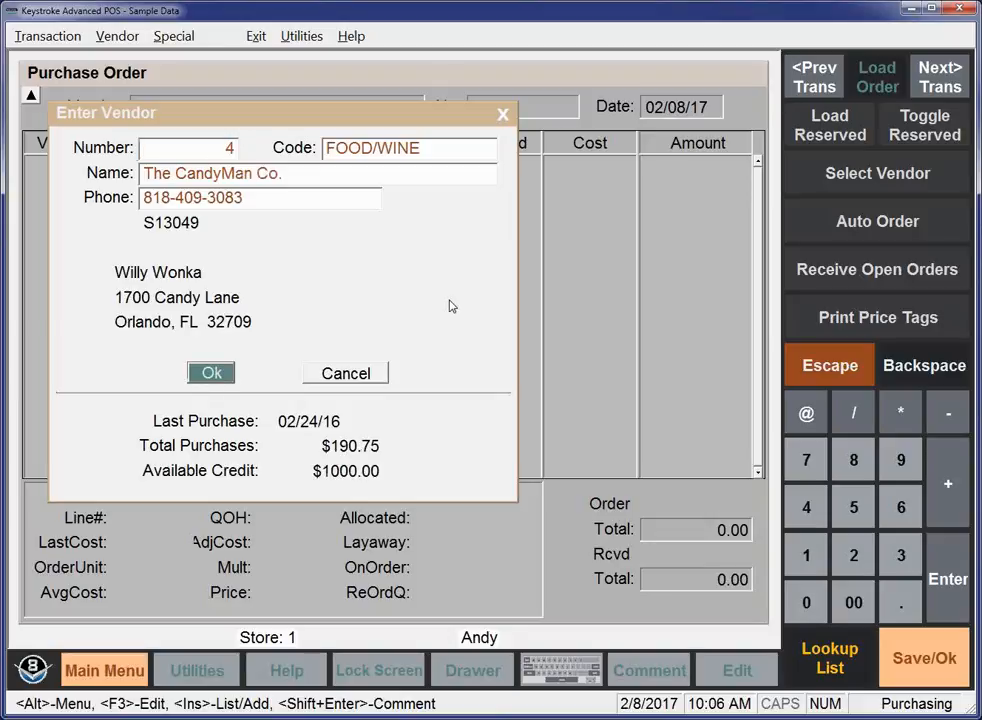
Step: Start the purchase order for The CandyMan Co. and add Chocolate Bar w/ Almonds with an order quantity of 100
key("Return")
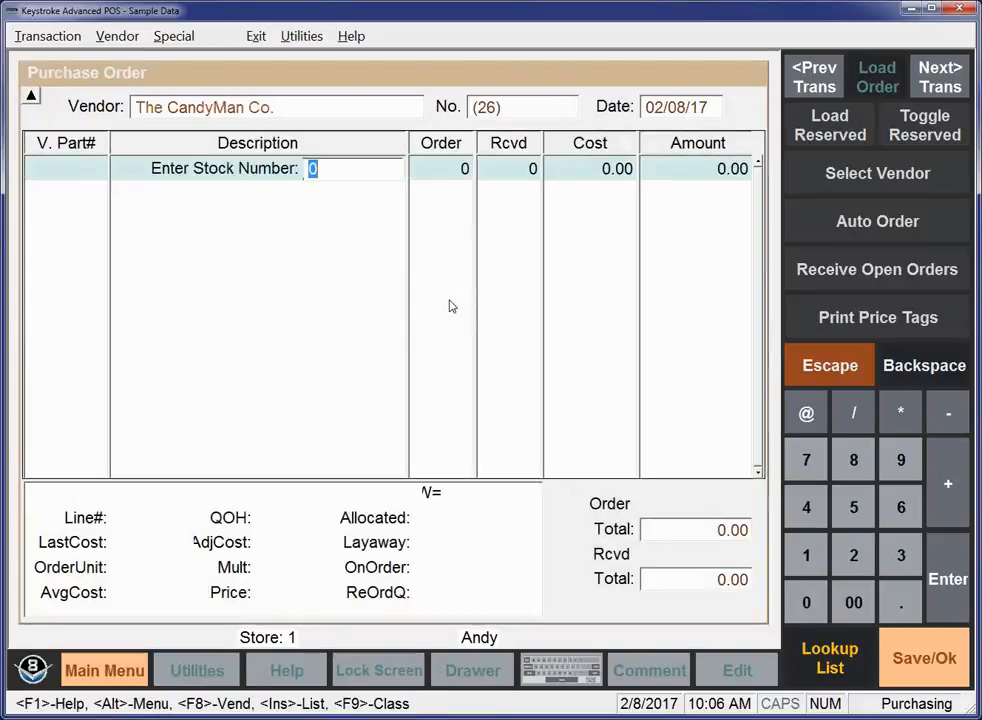
key("Insert")
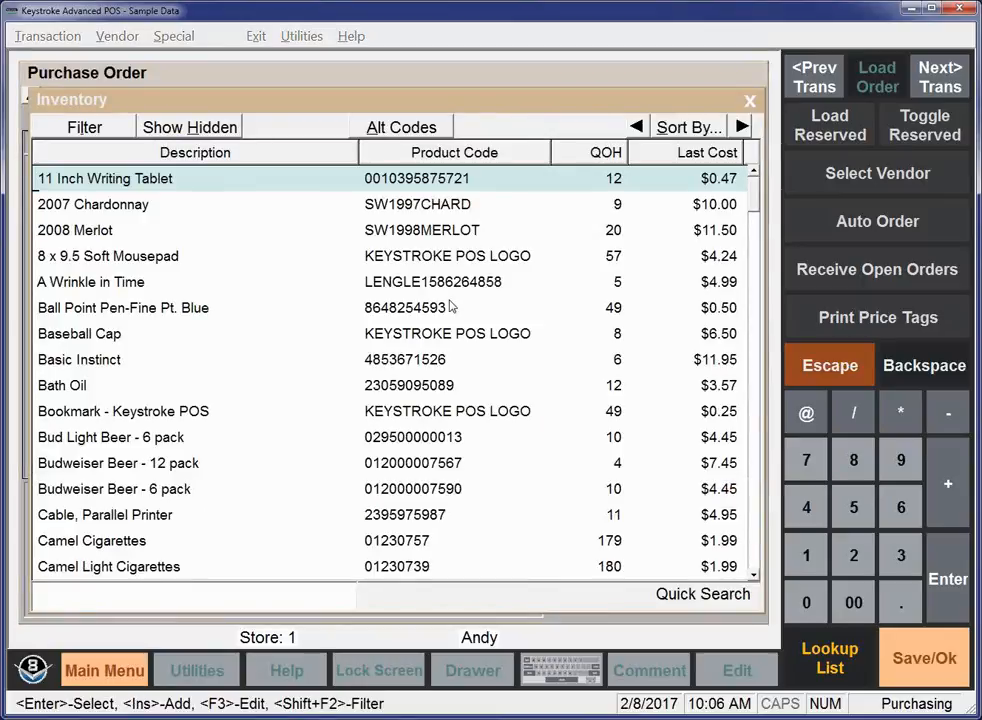
key("Page_Down")
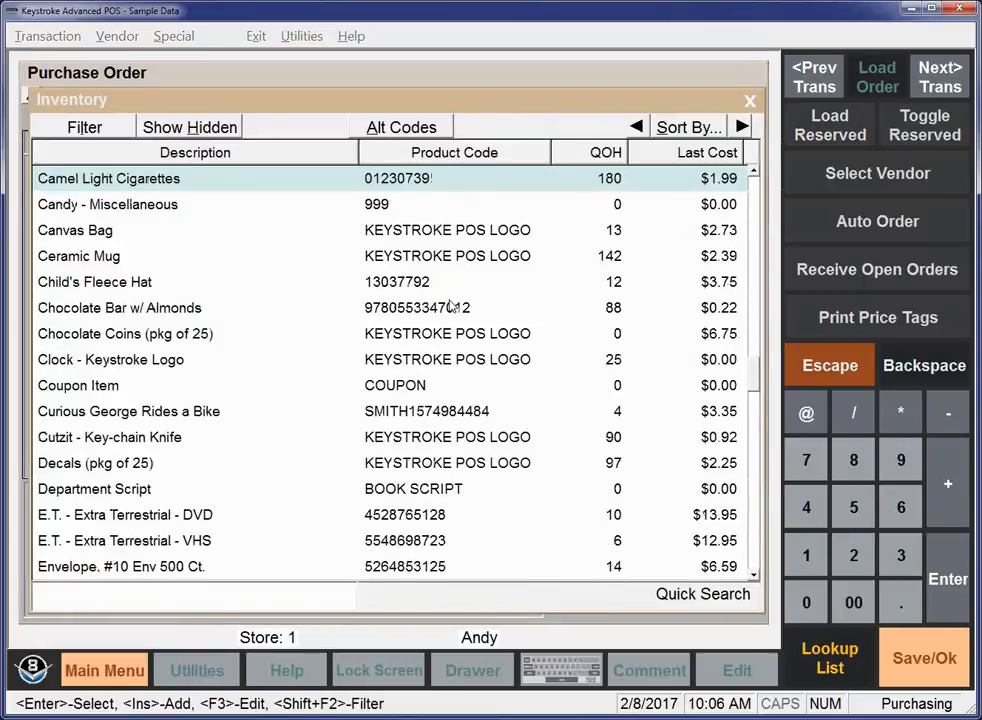
key("Down")
key("Down")
key("Down")
key("Down")
key("Down")
key("Down")
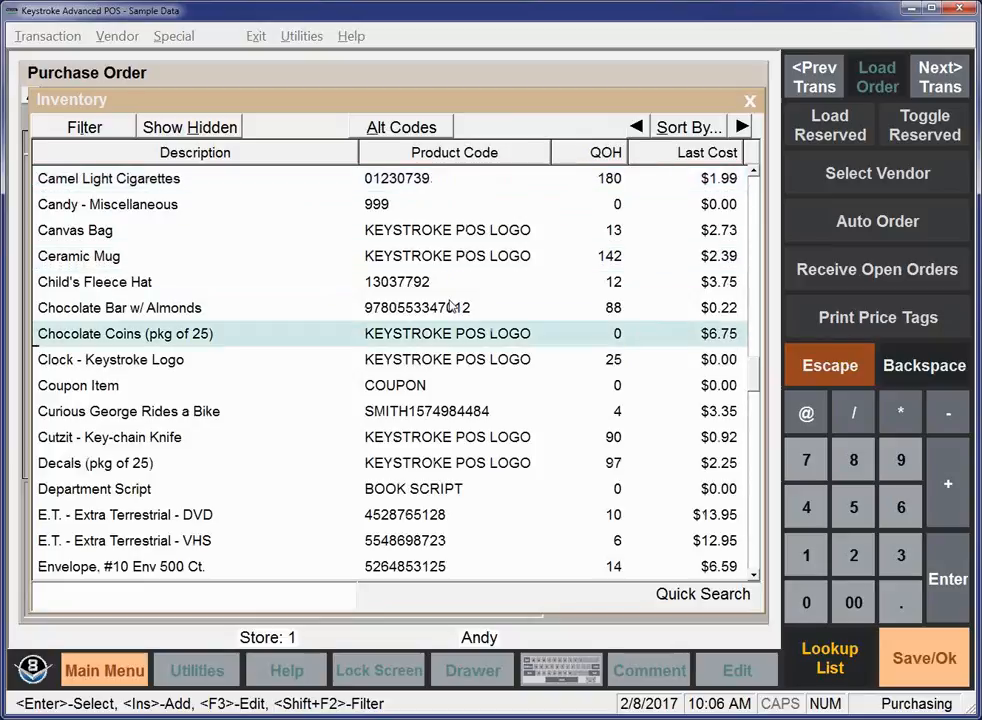
key("Up")
key("Return")
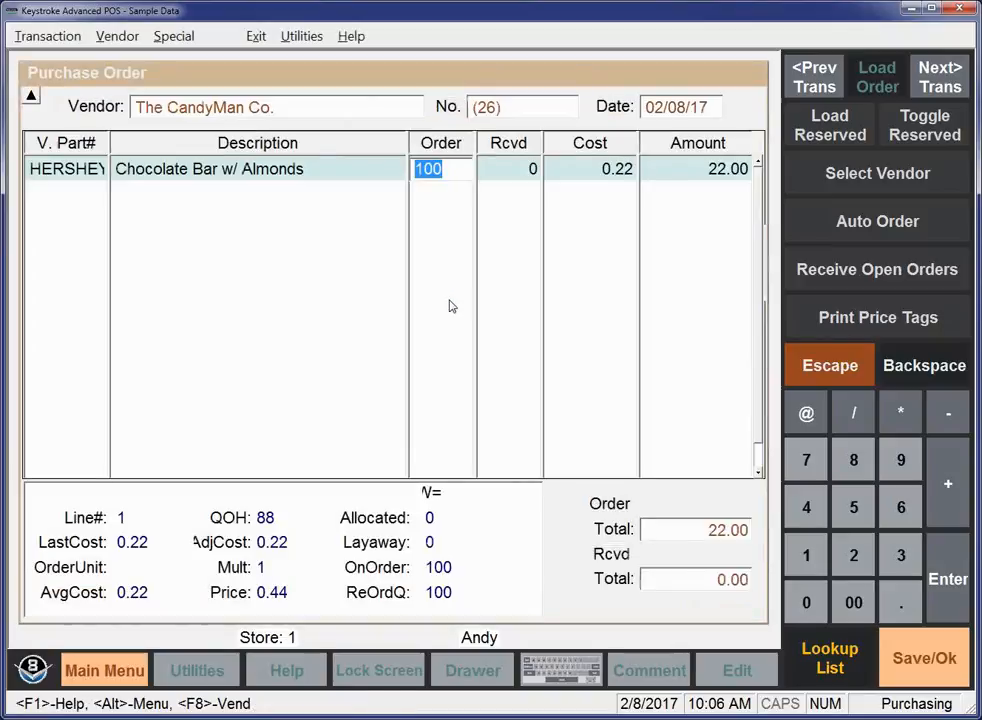
key("Return")
key("Return")
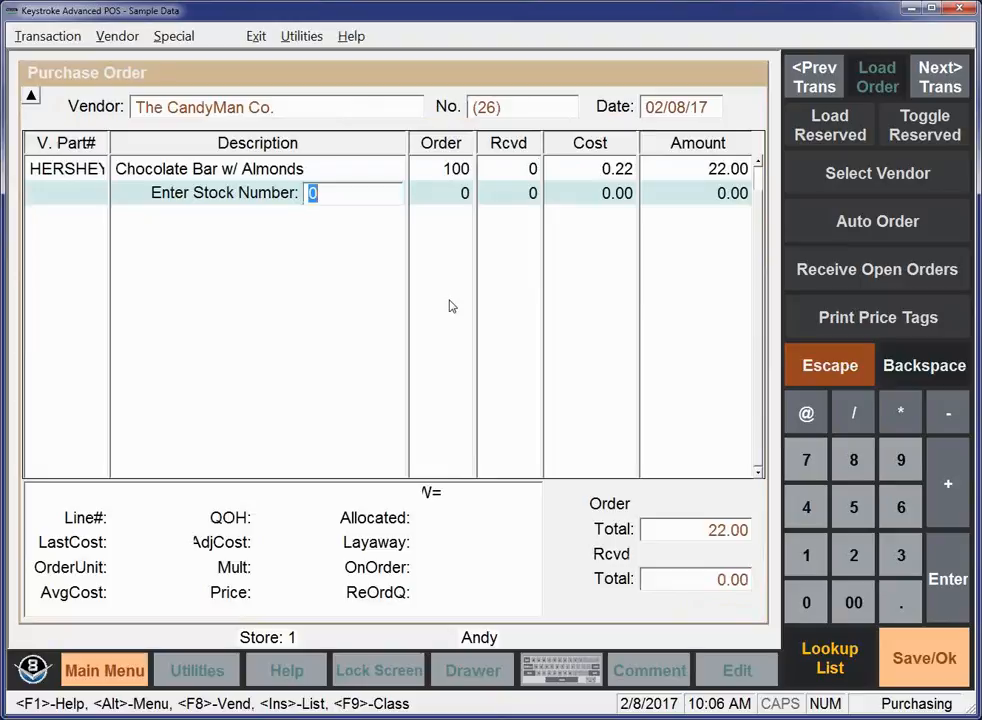
Step: Add Chocolate Coins (pkg of 25) from the inventory list to the order with a quantity of 25
key("Insert")
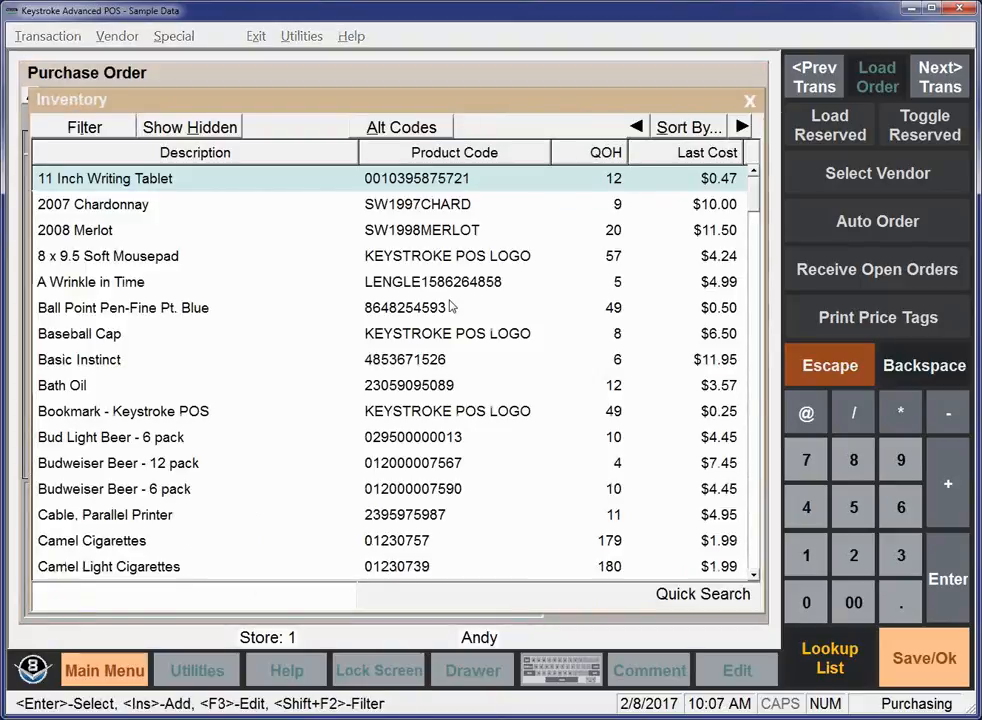
key("Page_Down")
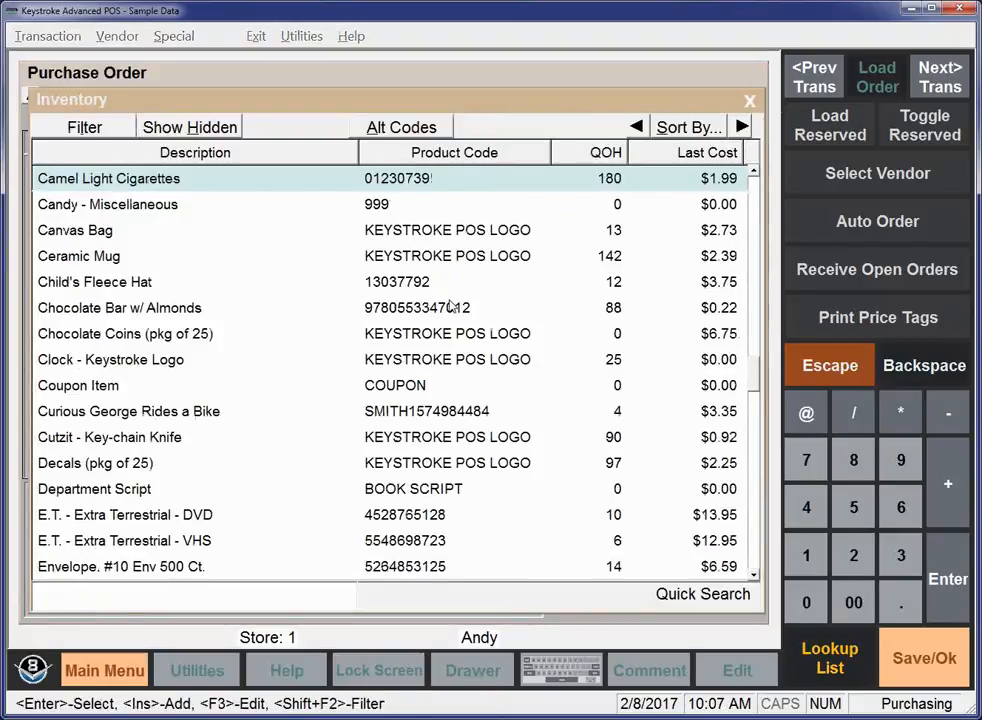
key("Down")
key("Down")
key("Down")
key("Down")
key("Down")
key("Down")
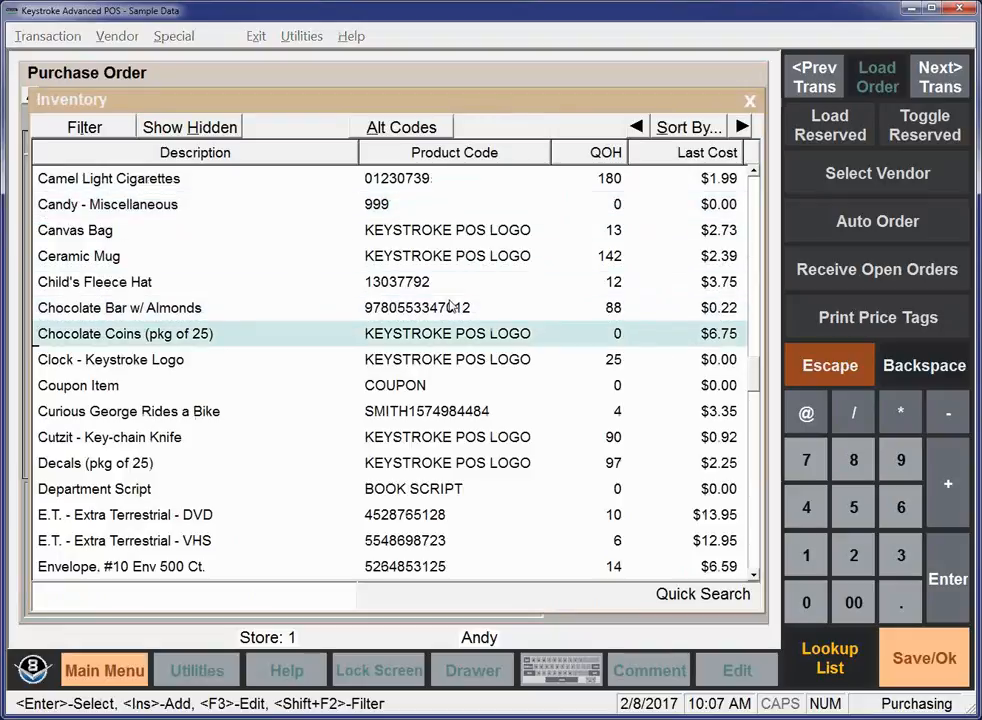
key("Return")
key("Return")
key("Return")
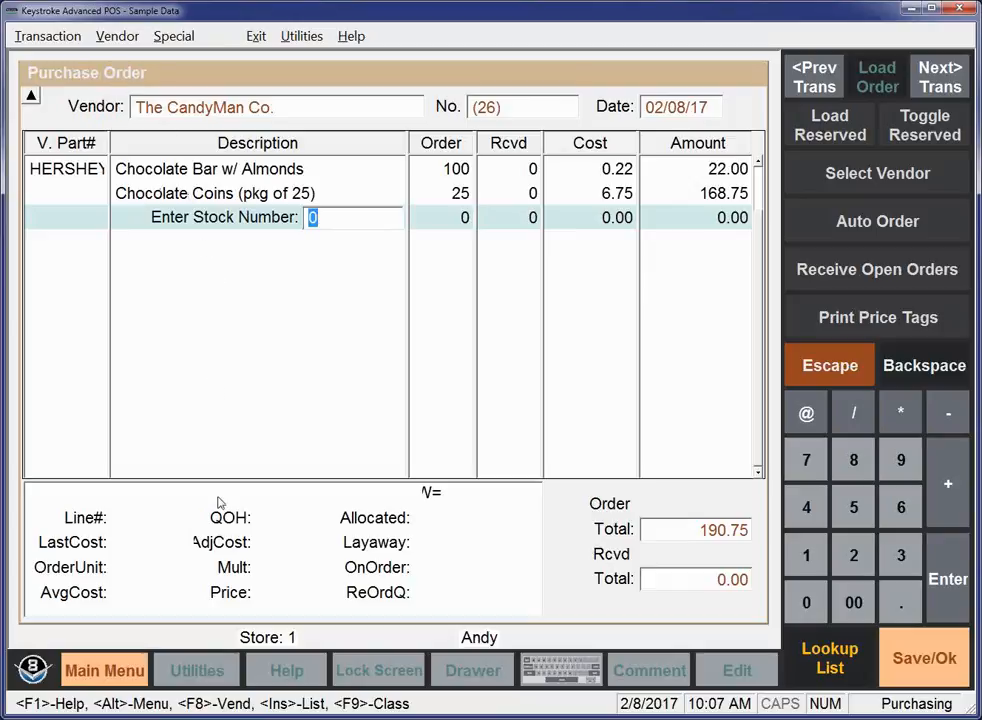
Step: Examine the Chocolate Bar line's costs, stock, department, reorder details and vendor prices in the alternate item information views
left_click(530, 491)
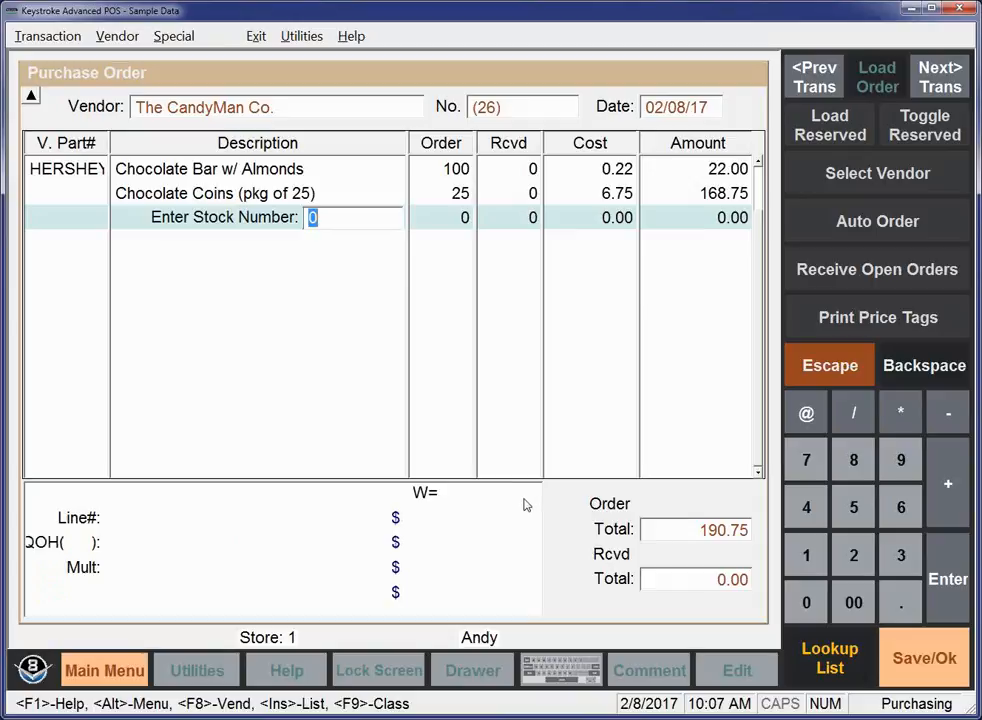
key("Up")
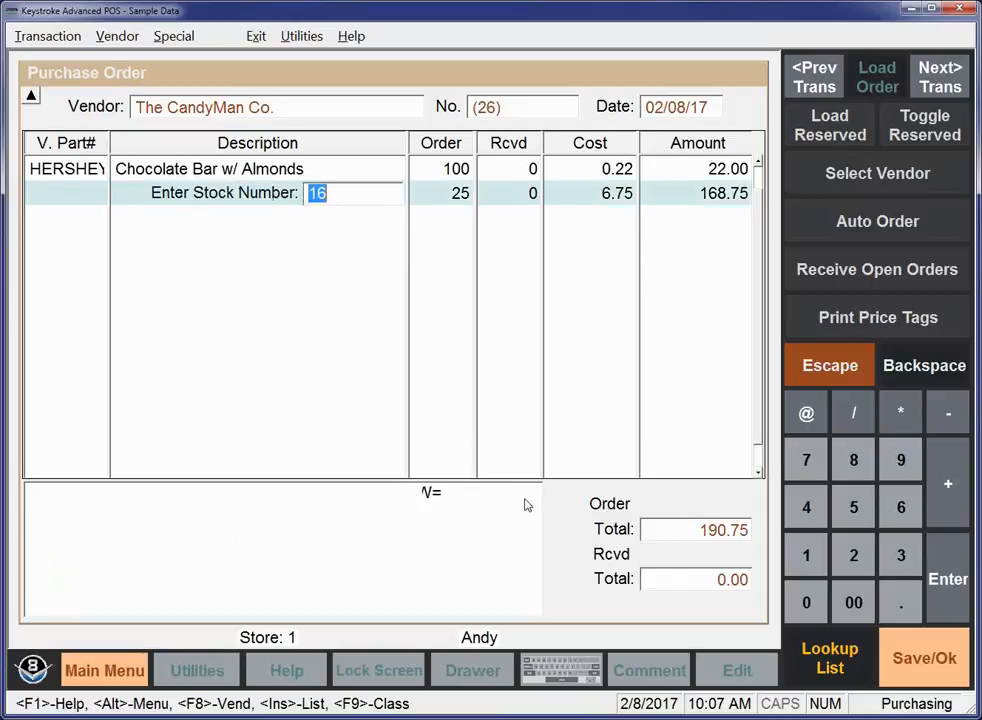
key("Up")
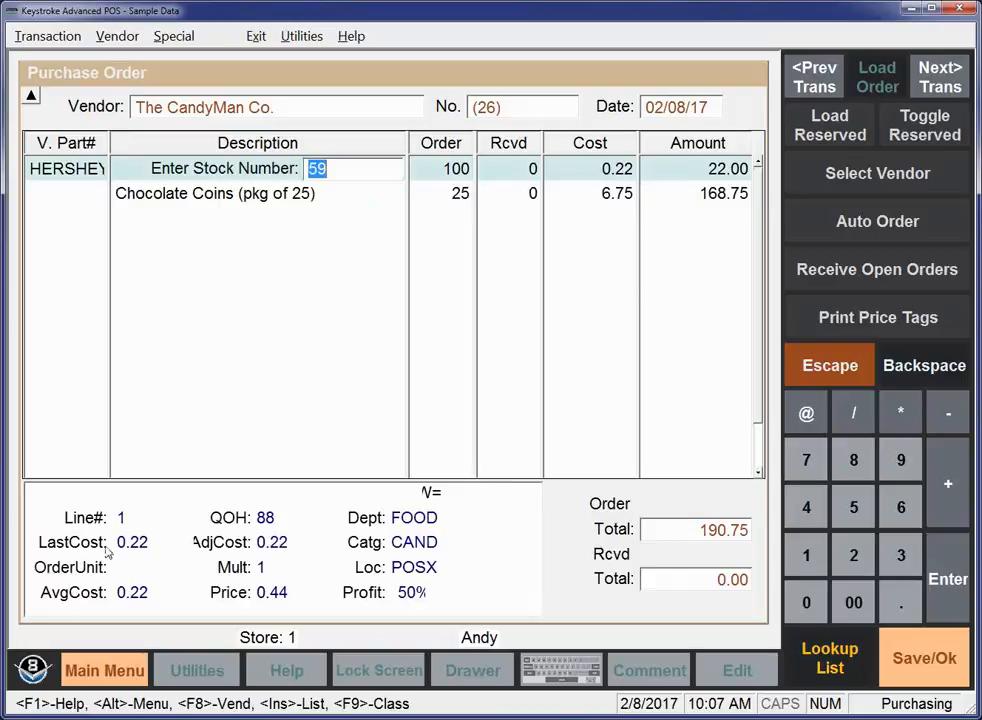
left_click(519, 502)
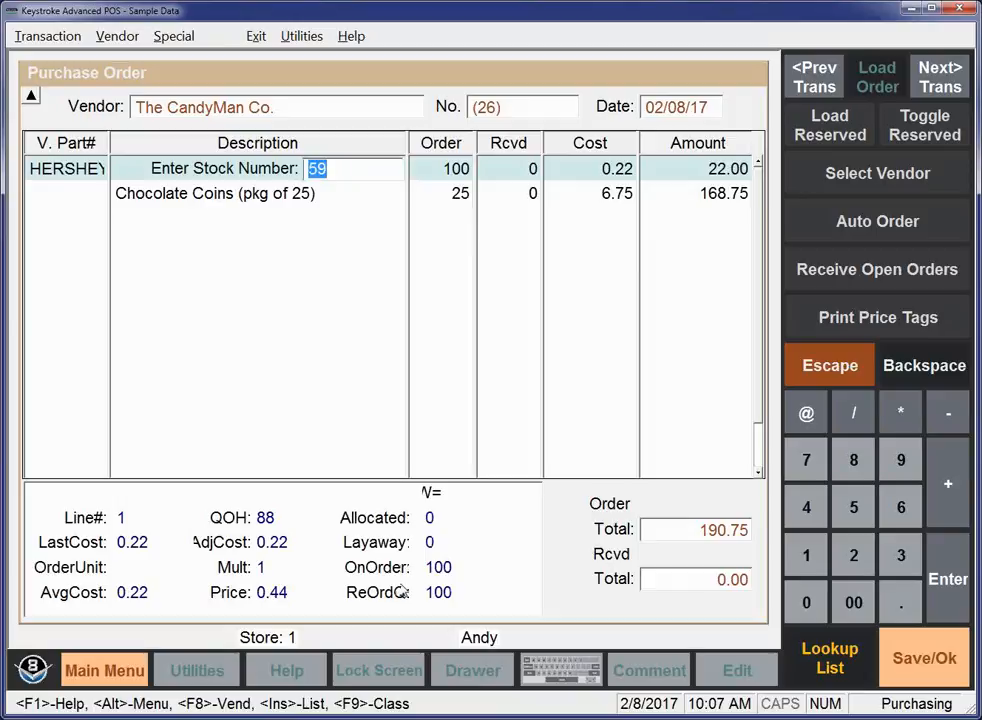
left_click(522, 500)
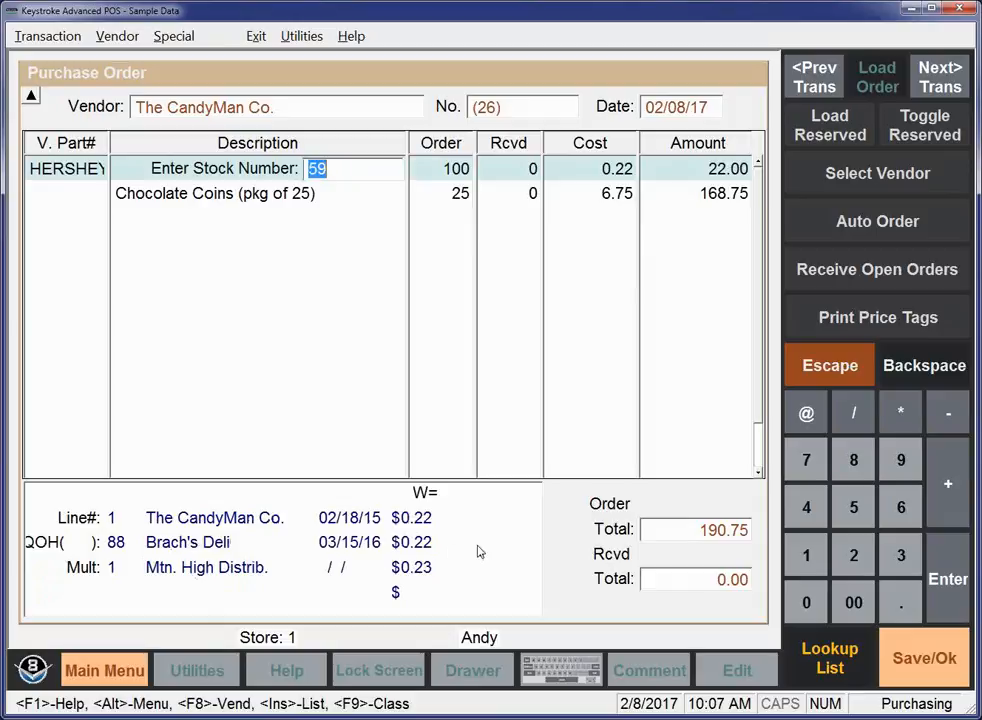
key("Return")
key("Return")
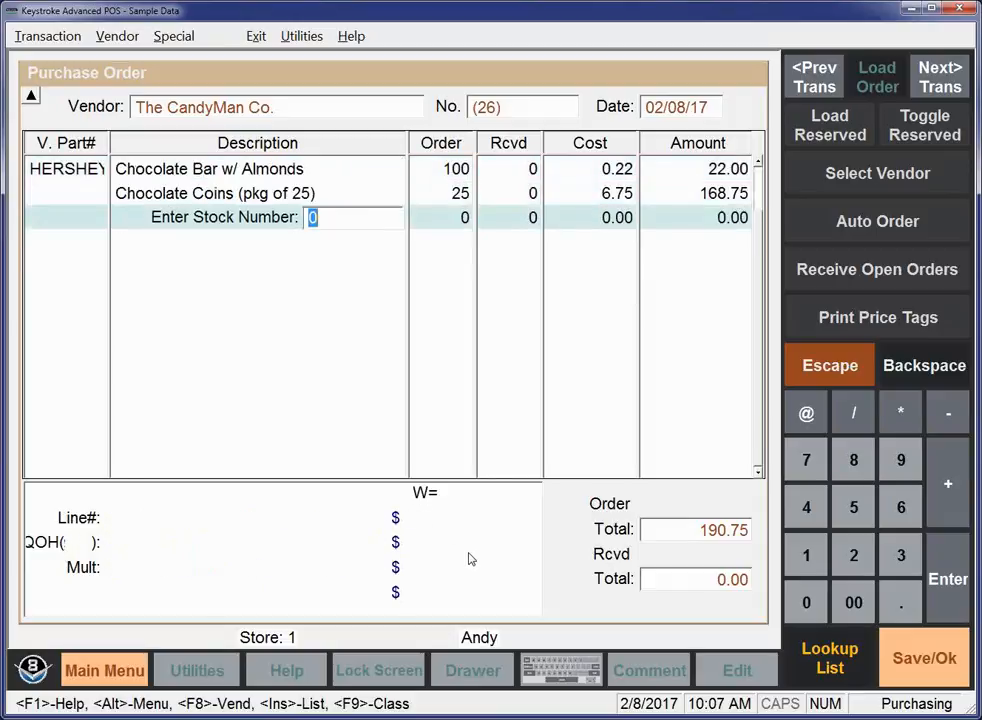
Step: Complete the purchase order without a payment and save it without printing or emailing
key("Return")
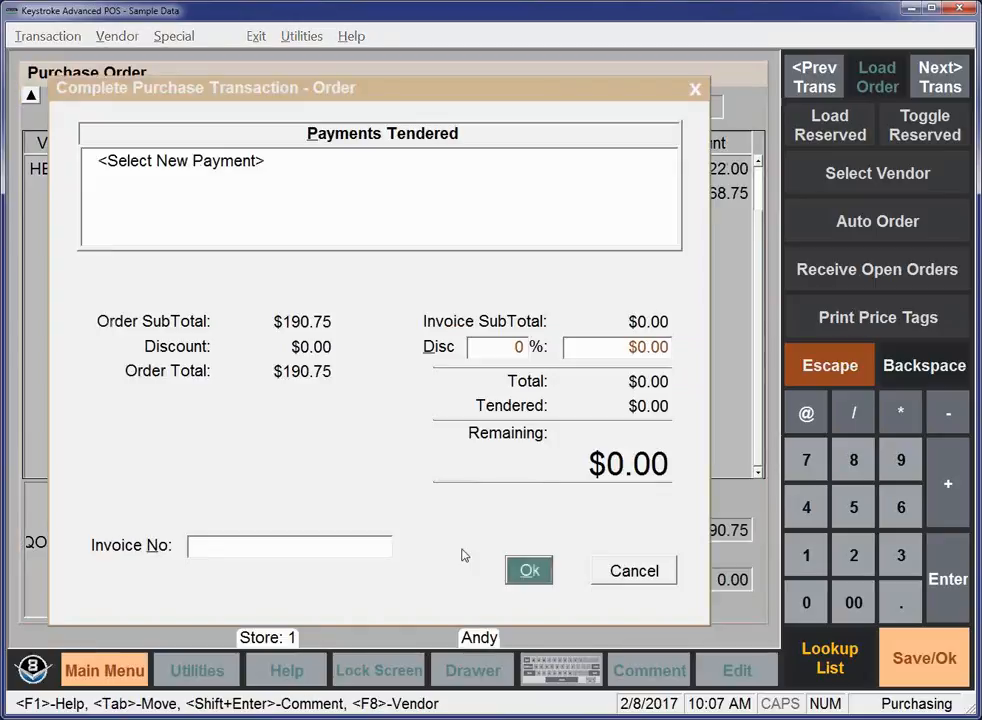
key("Return")
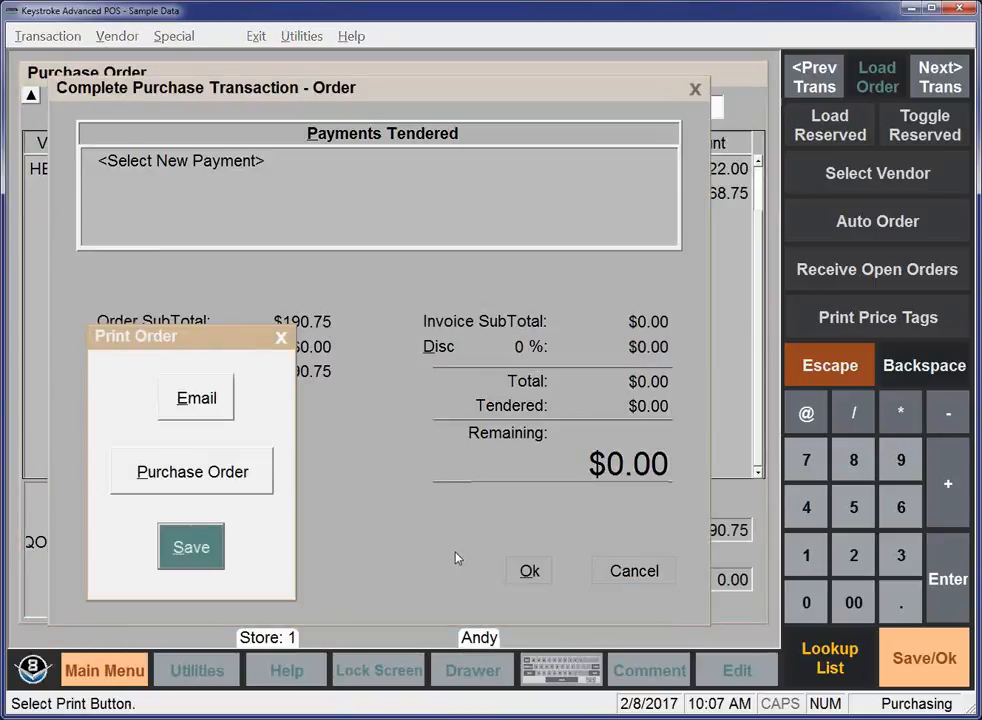
key("Return")
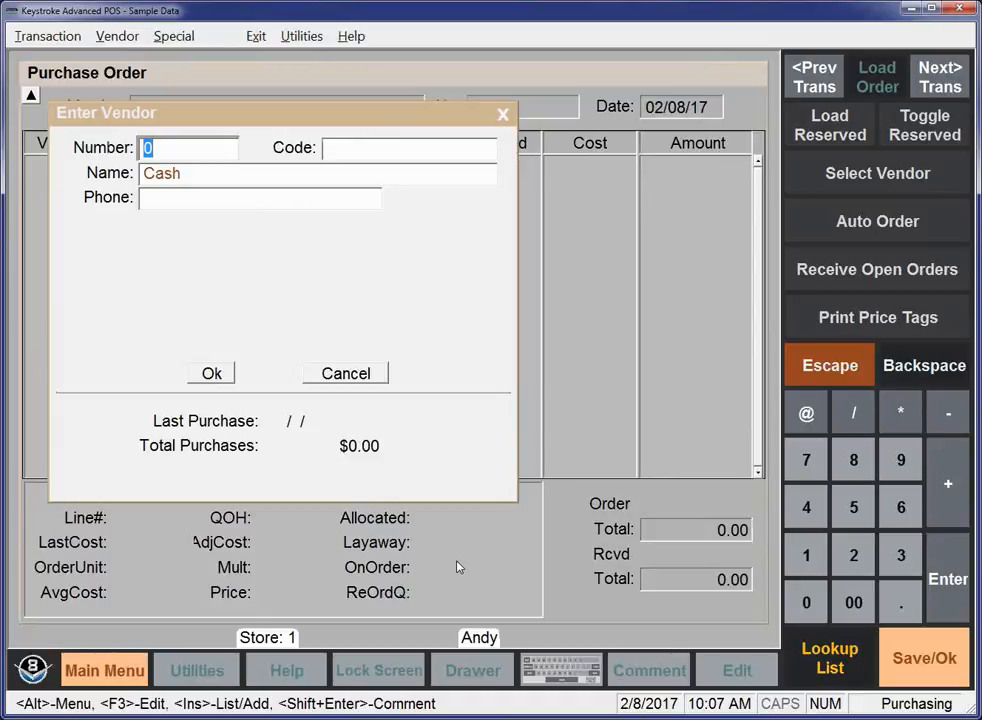
Step: Reopen the saved CandyMan order and record 100 Chocolate Bar w/ Almonds as received
key("Page_Up")
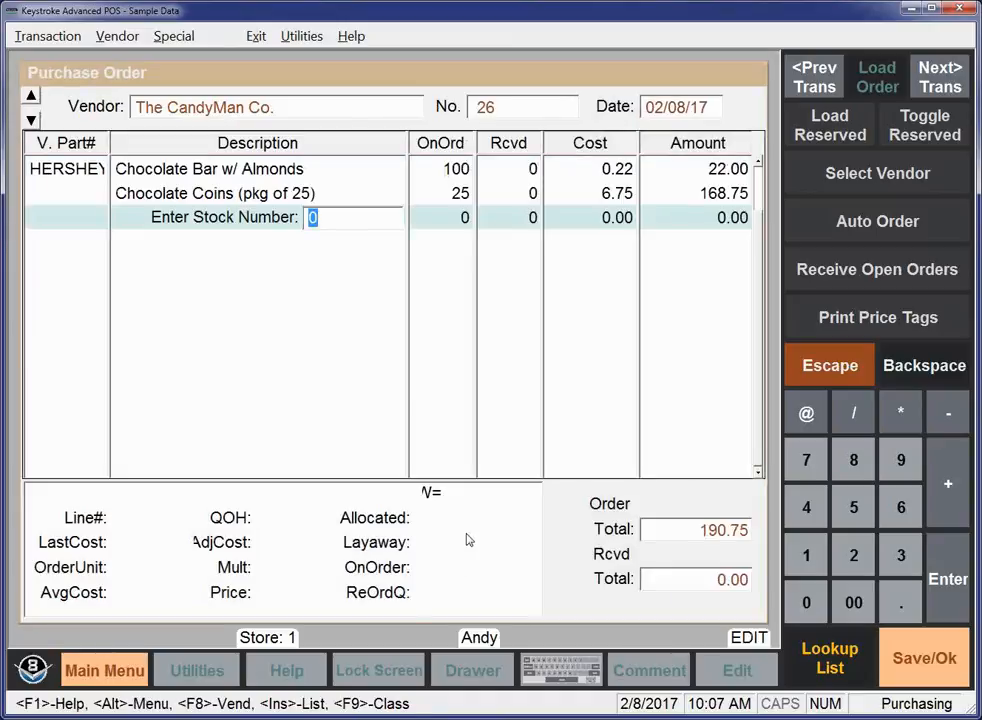
key("Up")
key("Up")
key("Down")
key("Up")
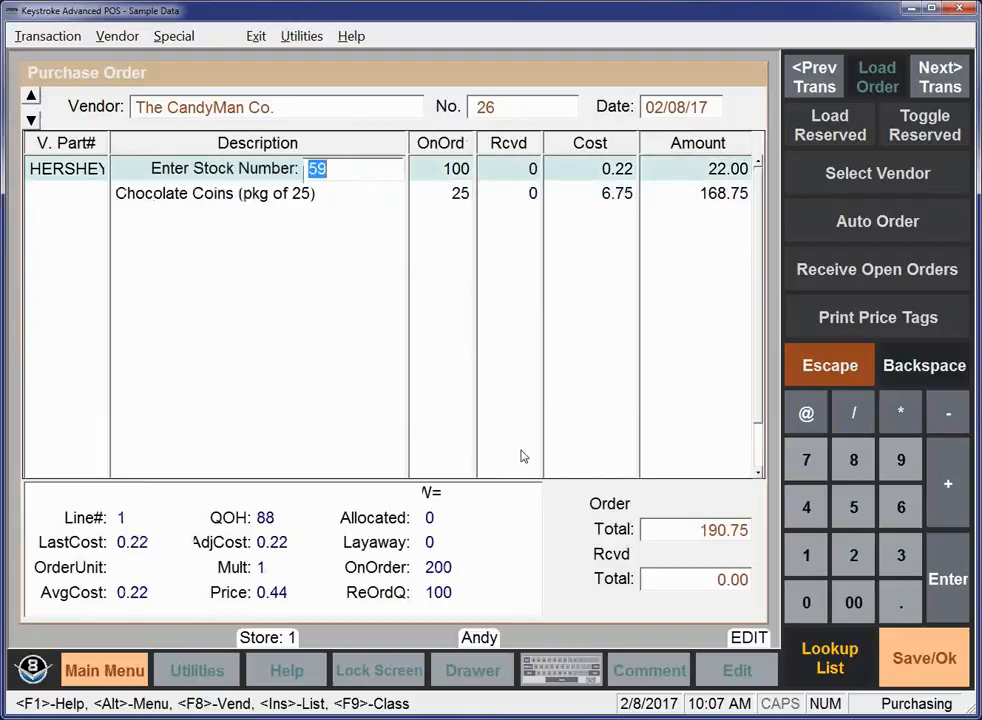
key("Return")
key("Return")
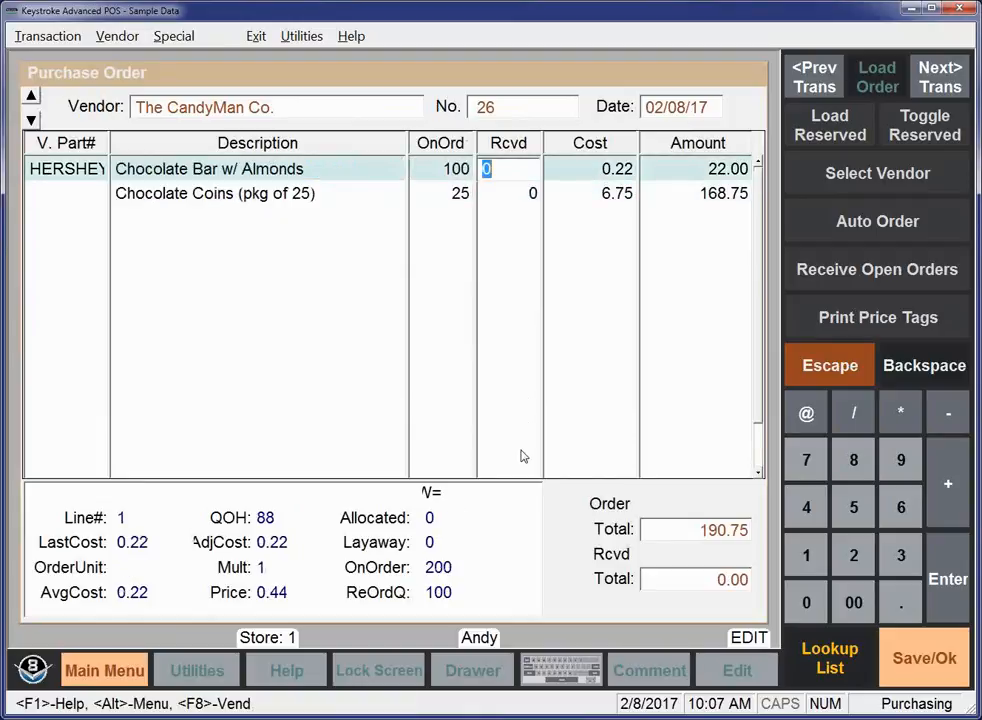
type("100")
key("Return")
key("Return")
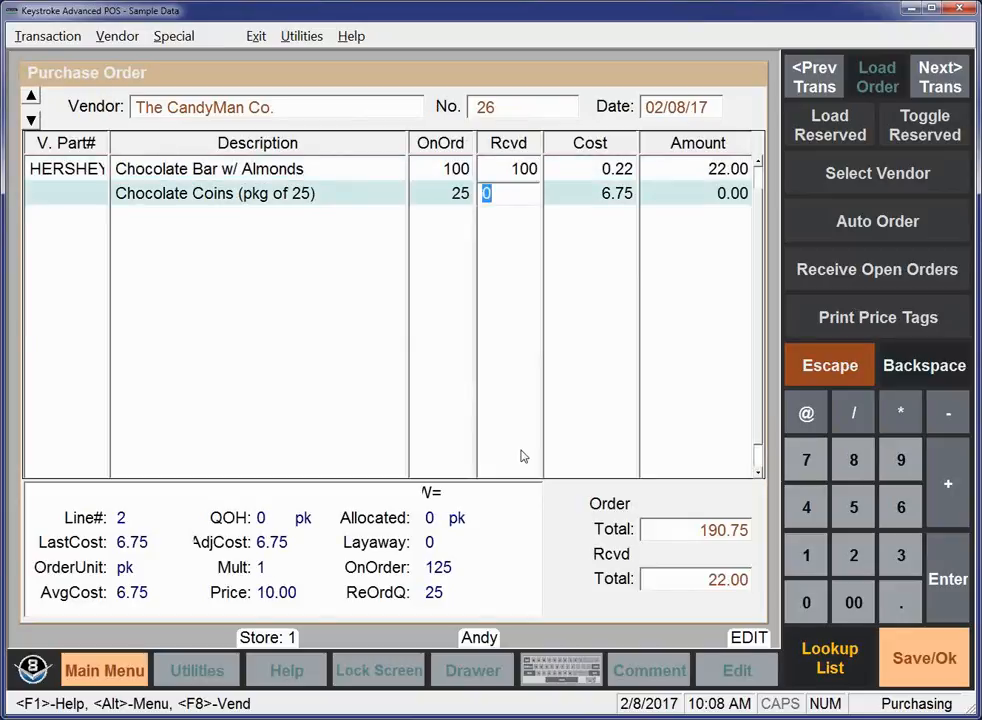
Step: Proceed to completing the order with the Chocolate Coins unreceived, and look through the payment types as far as On Account
key("Return")
key("Return")
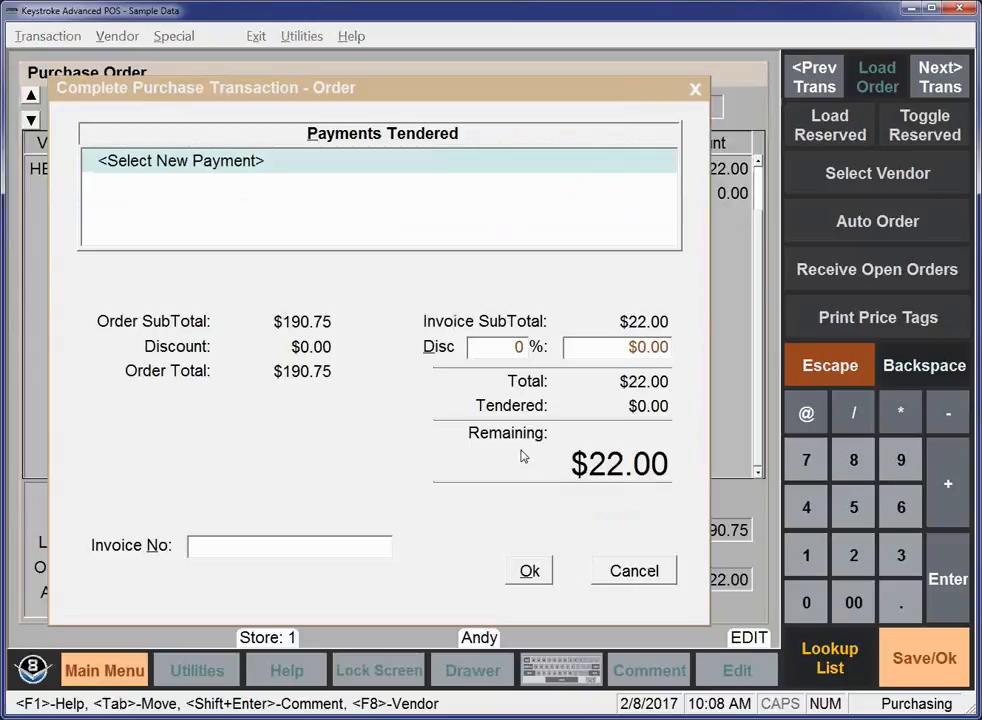
key("Return")
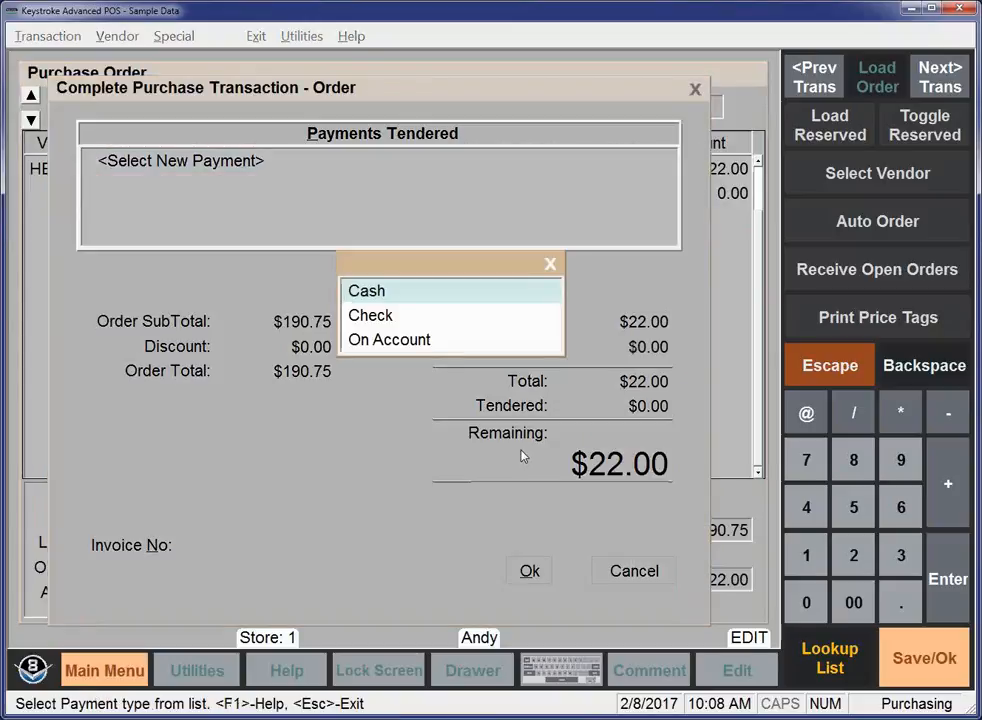
key("Down")
key("Down")
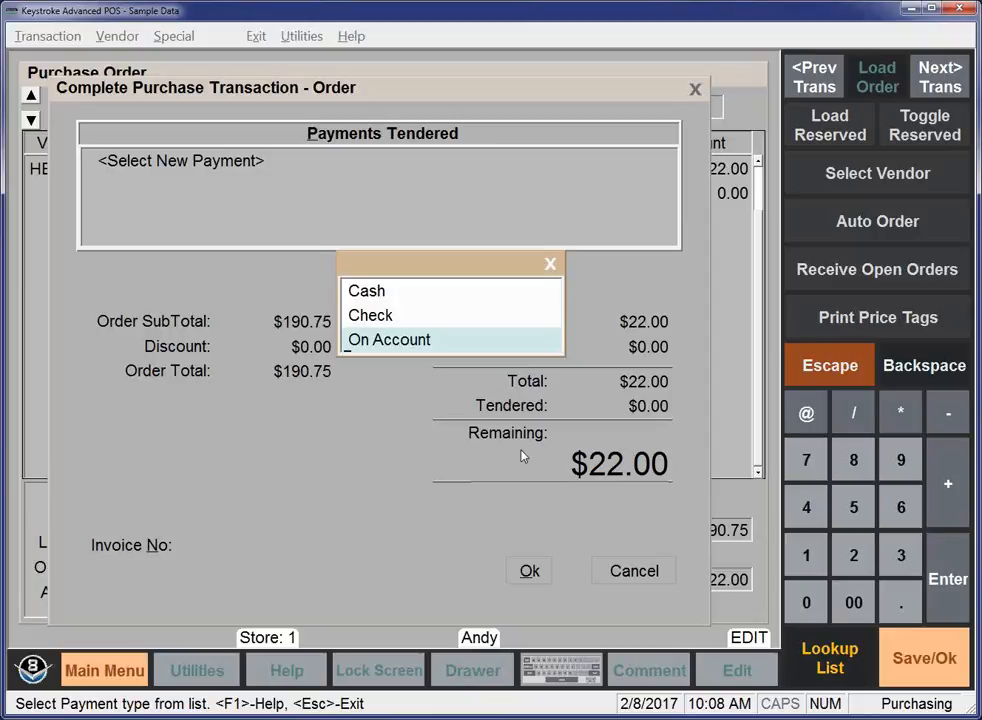
key("Escape")
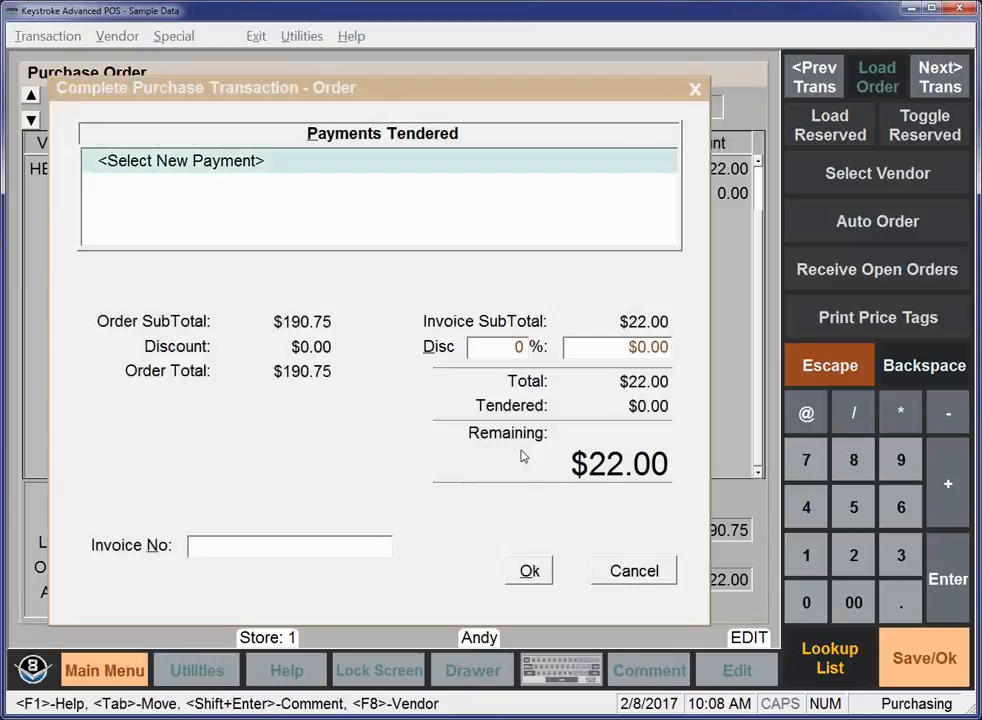
Step: Save the partially received order without selecting a payment type, printing or emailing
key("ctrl+Return")
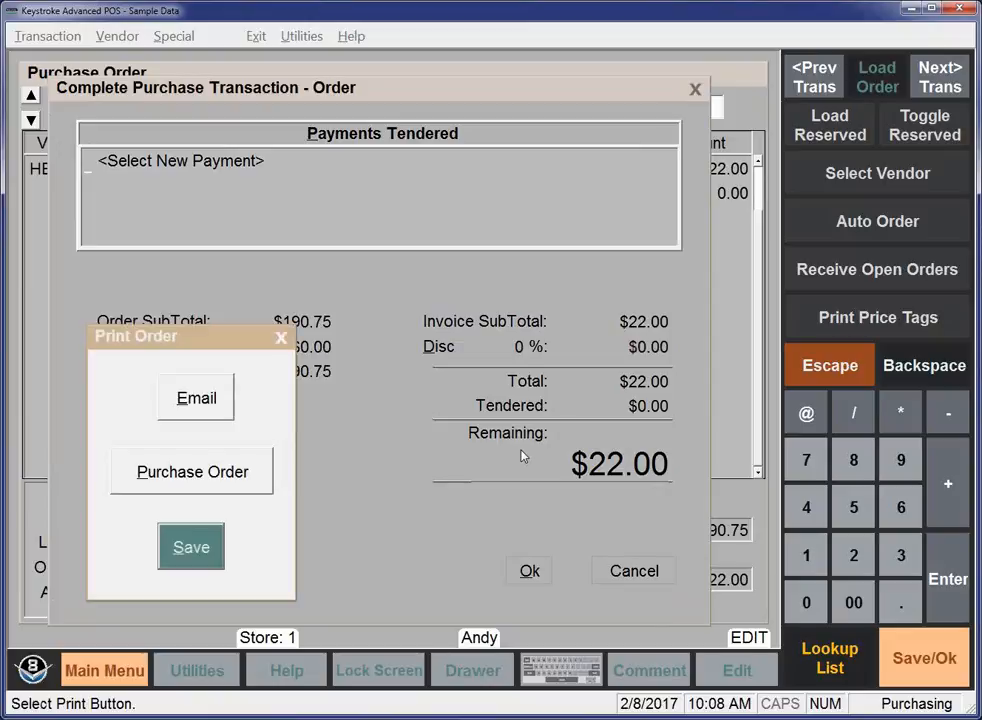
key("Return")
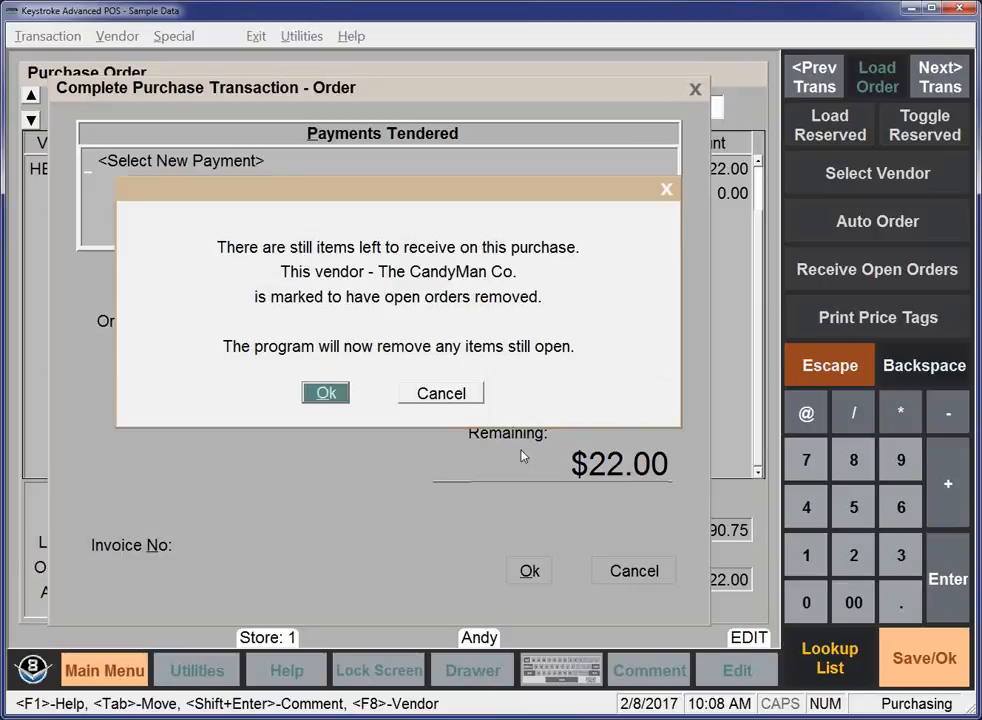
key("Return")
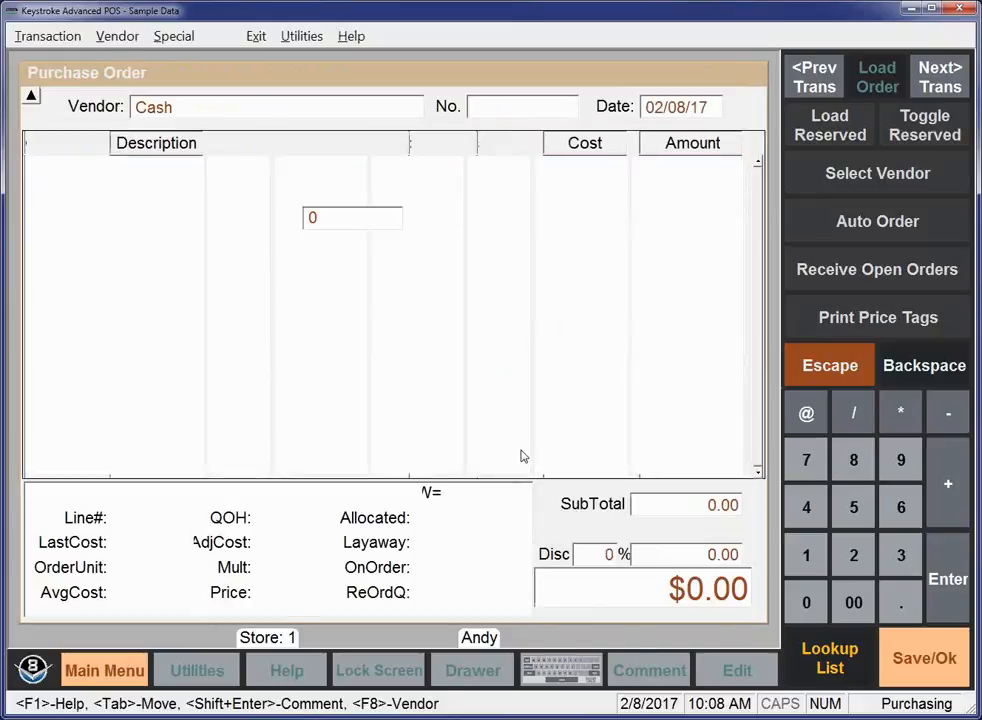
Step: Load the remaining CandyMan order, open its vendor record for editing and clear the No Open Orders option
key("Return")
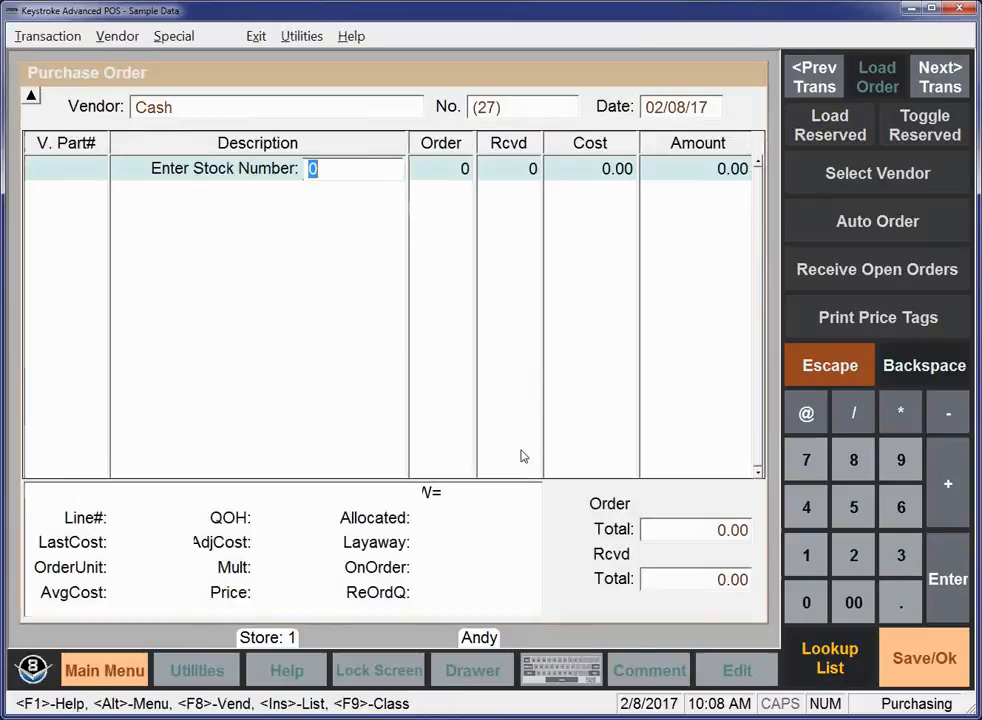
key("Page_Up")
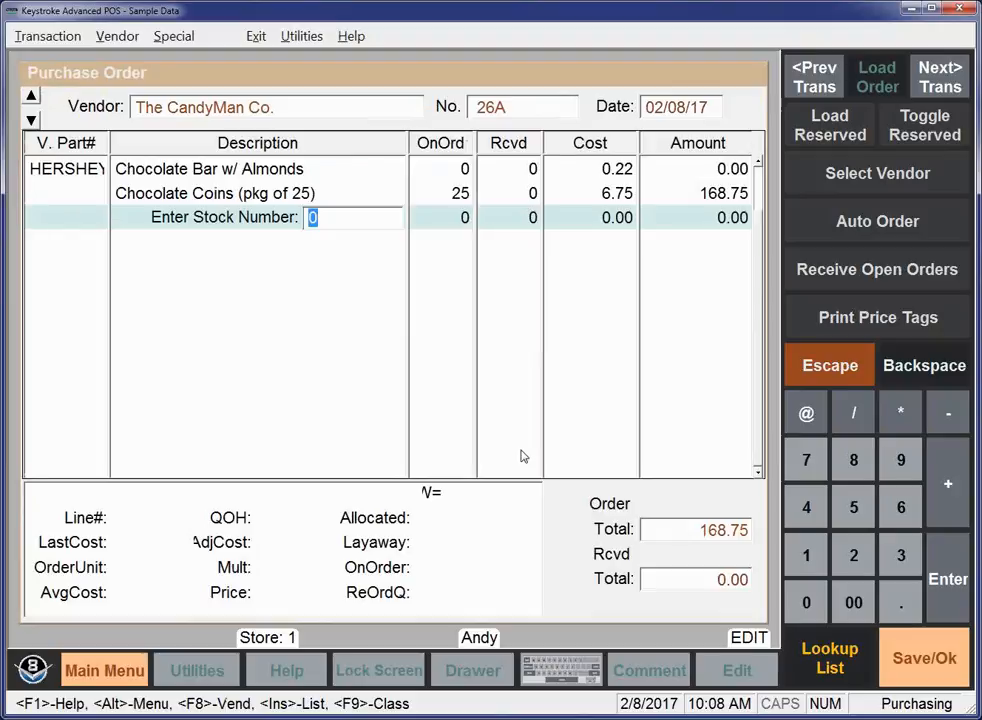
key("F8")
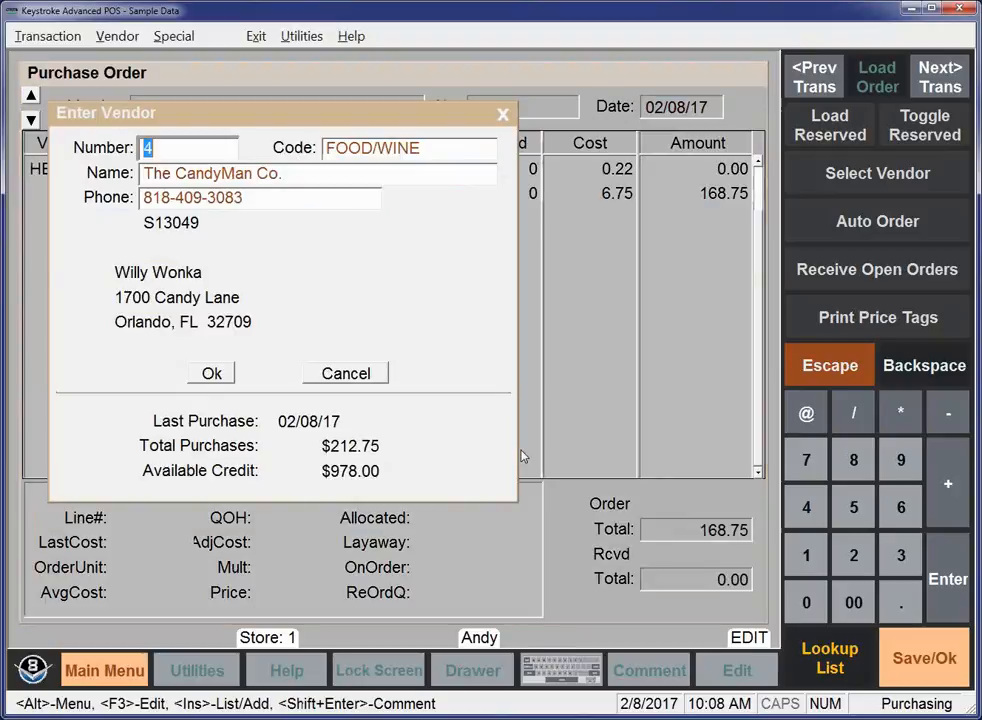
key("F3")
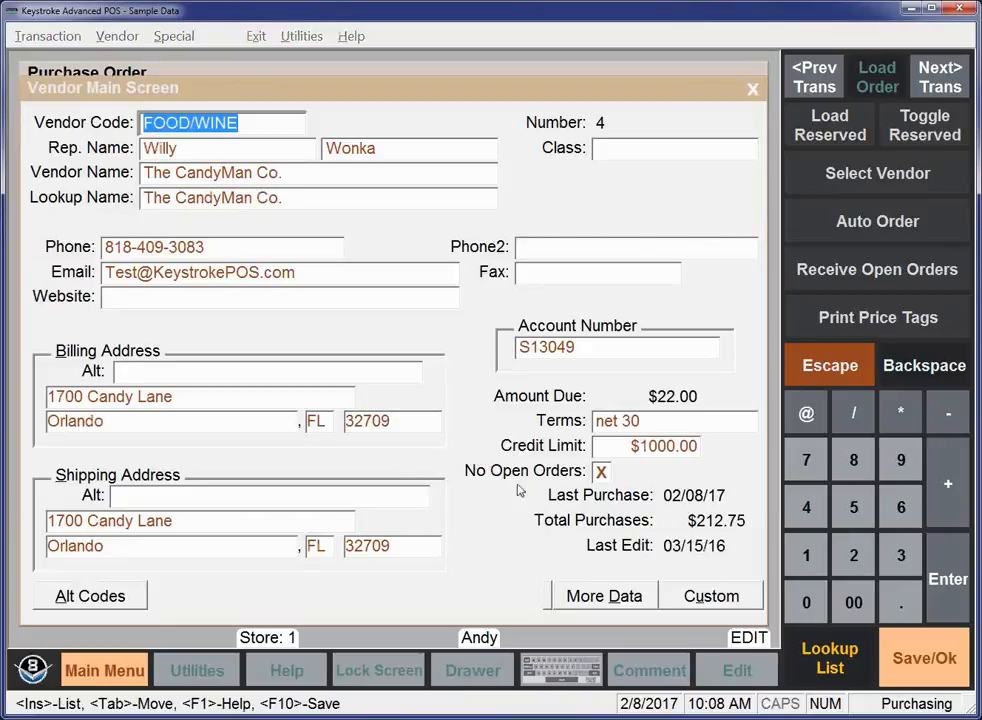
left_click(600, 474)
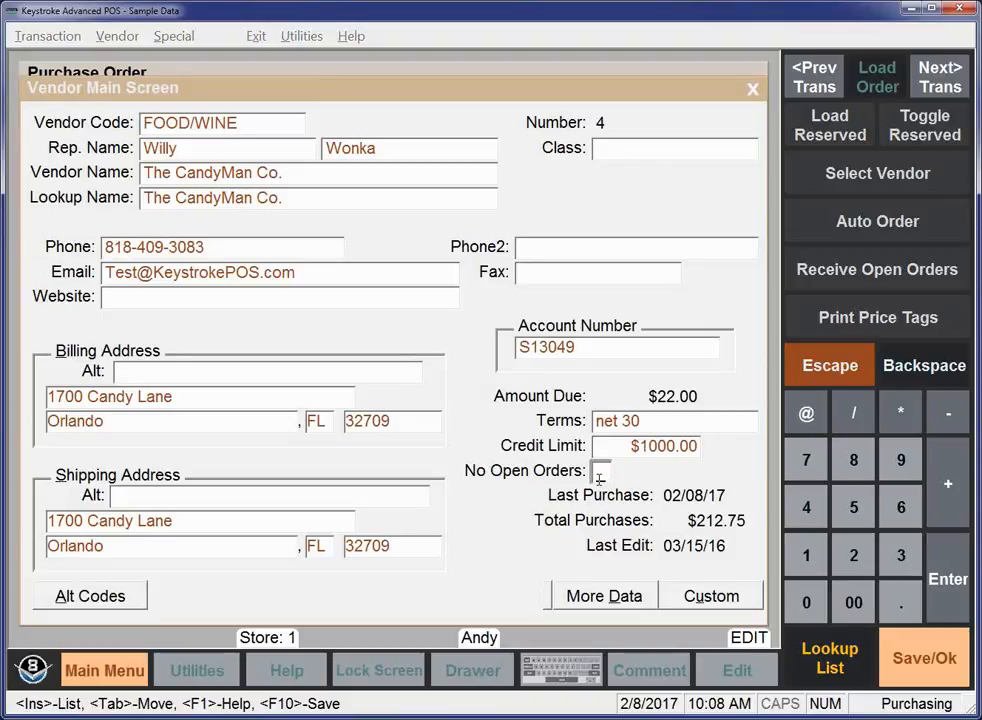
Step: Save the CandyMan vendor record and open the vendor's purchase invoice from the list of invoices by number
key("F10")
key("Return")
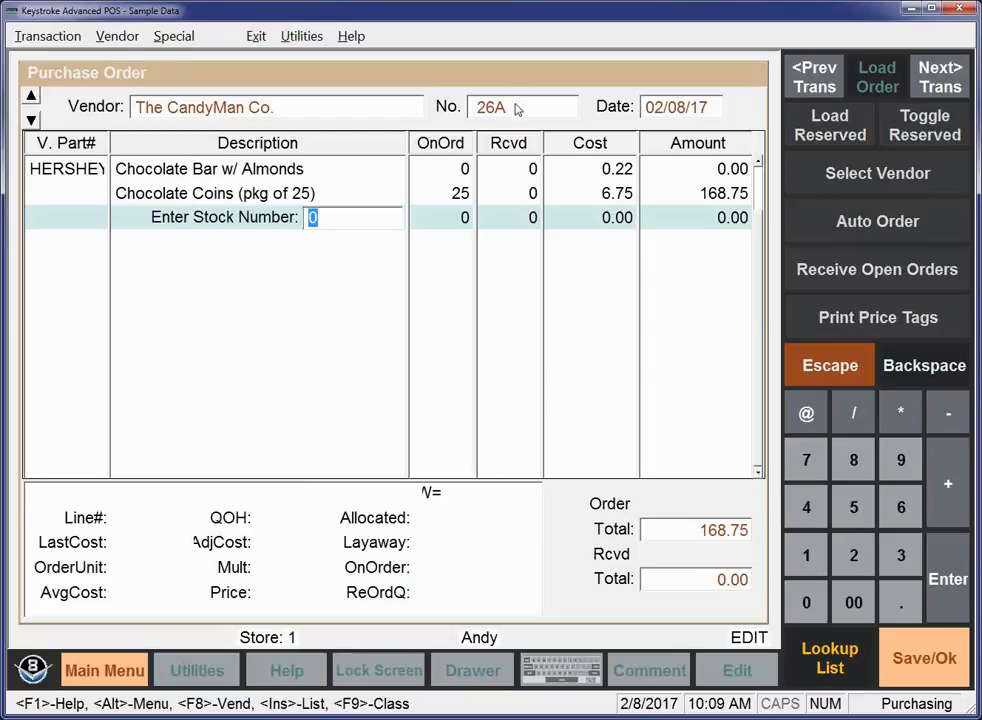
left_click(50, 42)
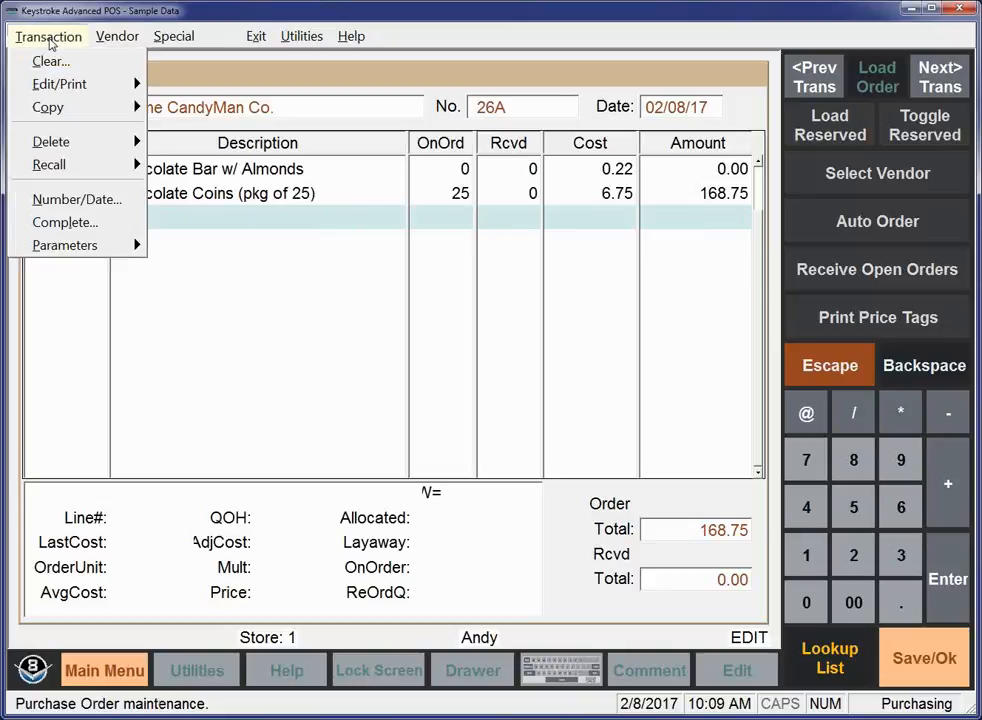
mouse_move(130, 86)
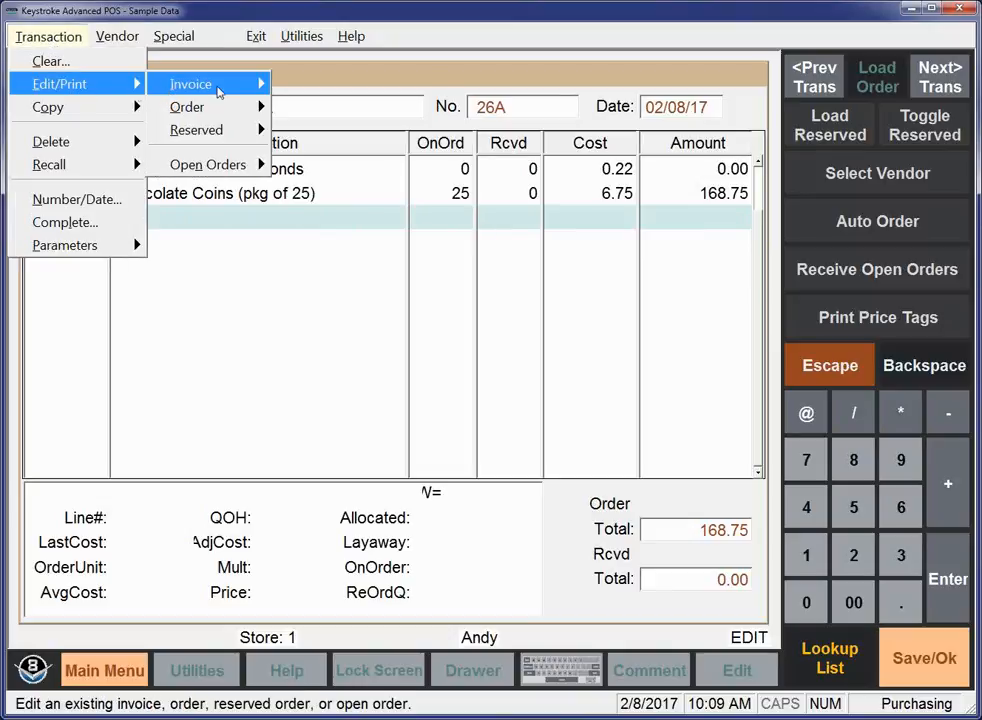
mouse_move(205, 84)
left_click(305, 84)
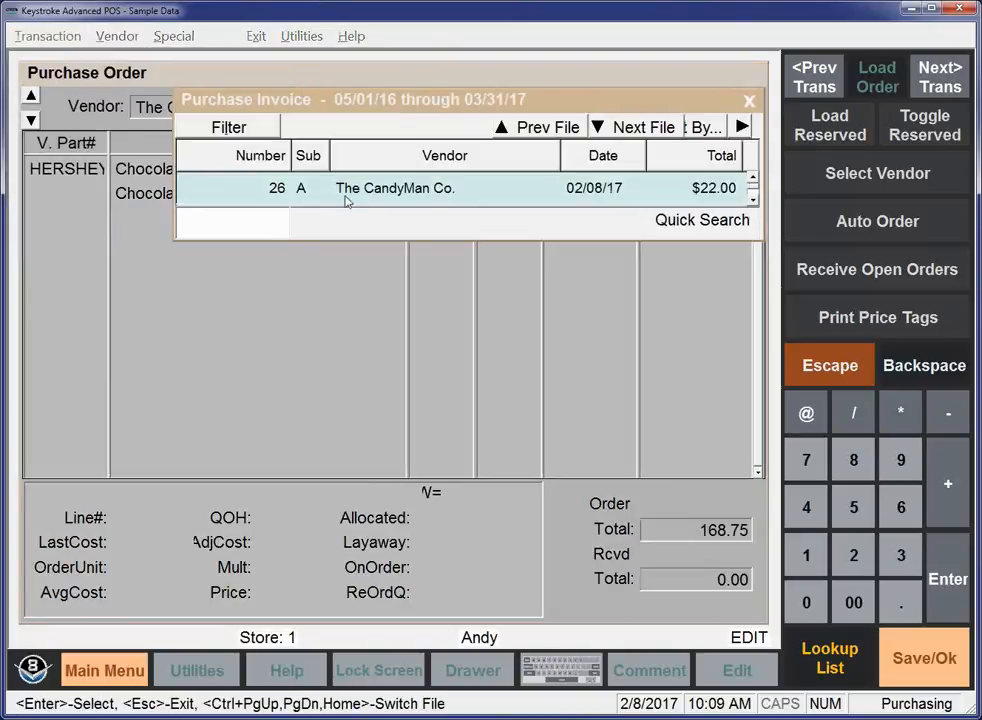
double_click(640, 193)
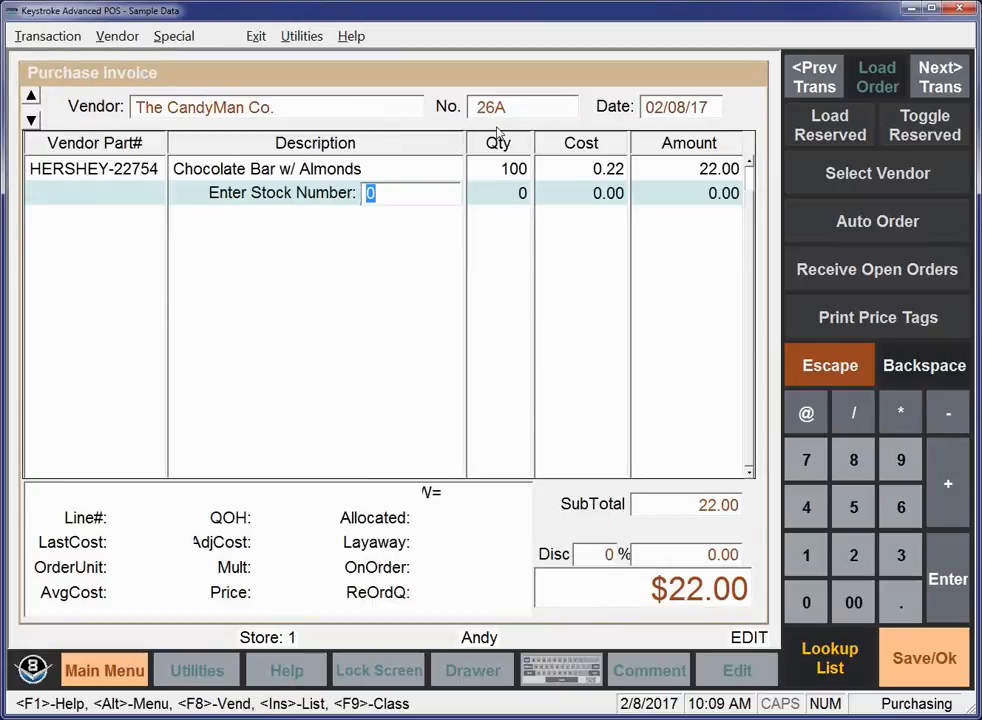
Step: Return to the open CandyMan order and record 5 Chocolate Coins (pkg of 25) as received
key("alt")
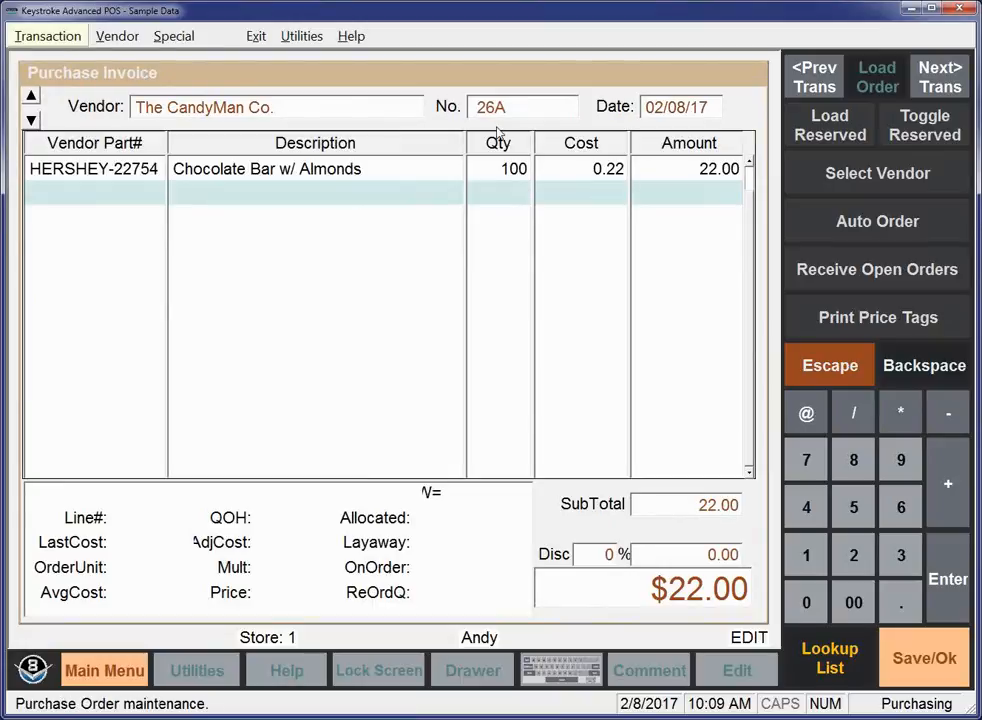
key("t")
key("Return")
key("Return")
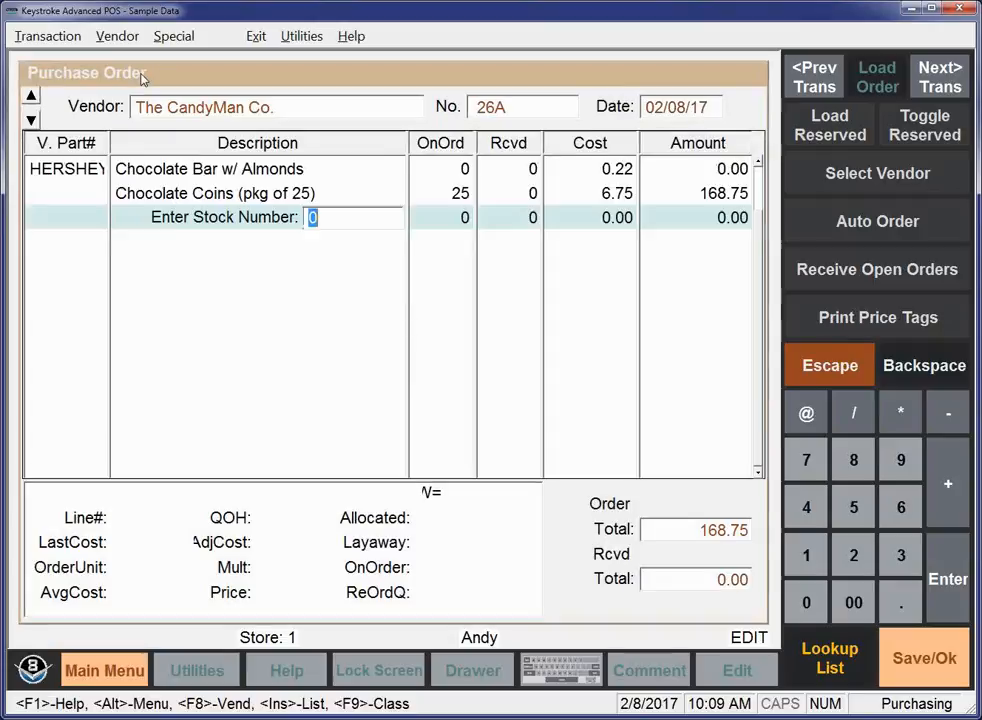
key("Up")
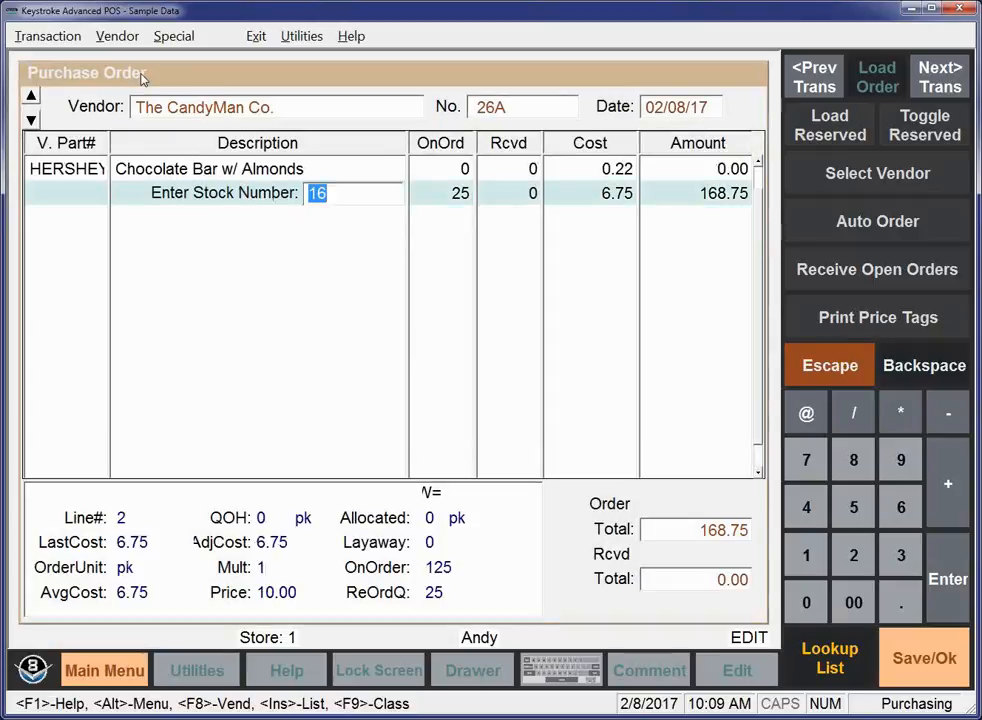
key("Return")
key("Return")
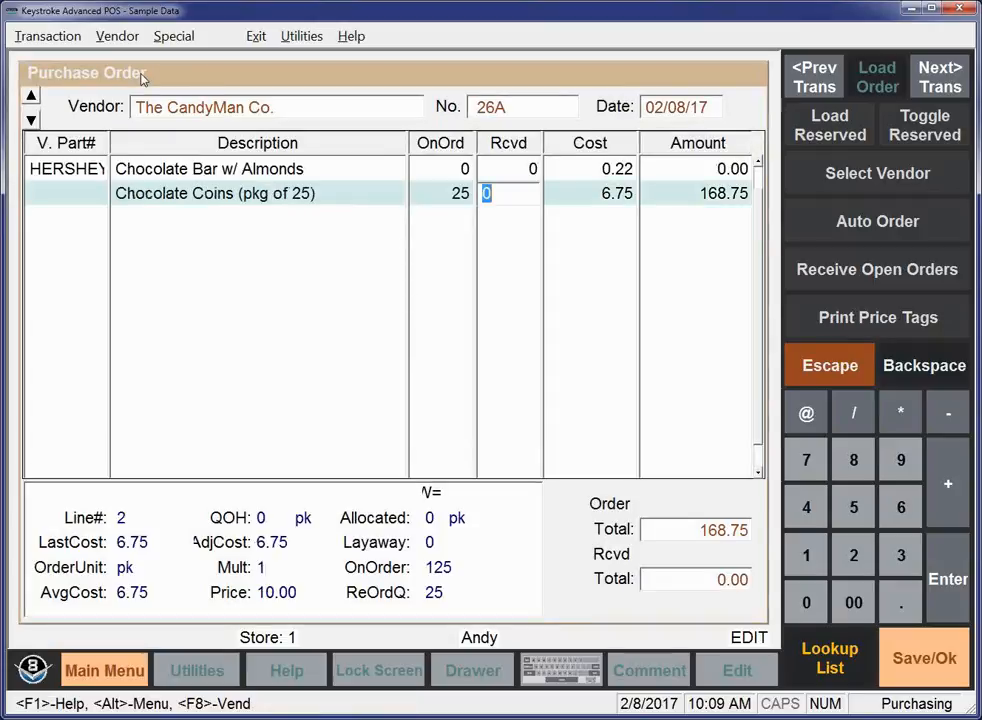
type("5")
key("Return")
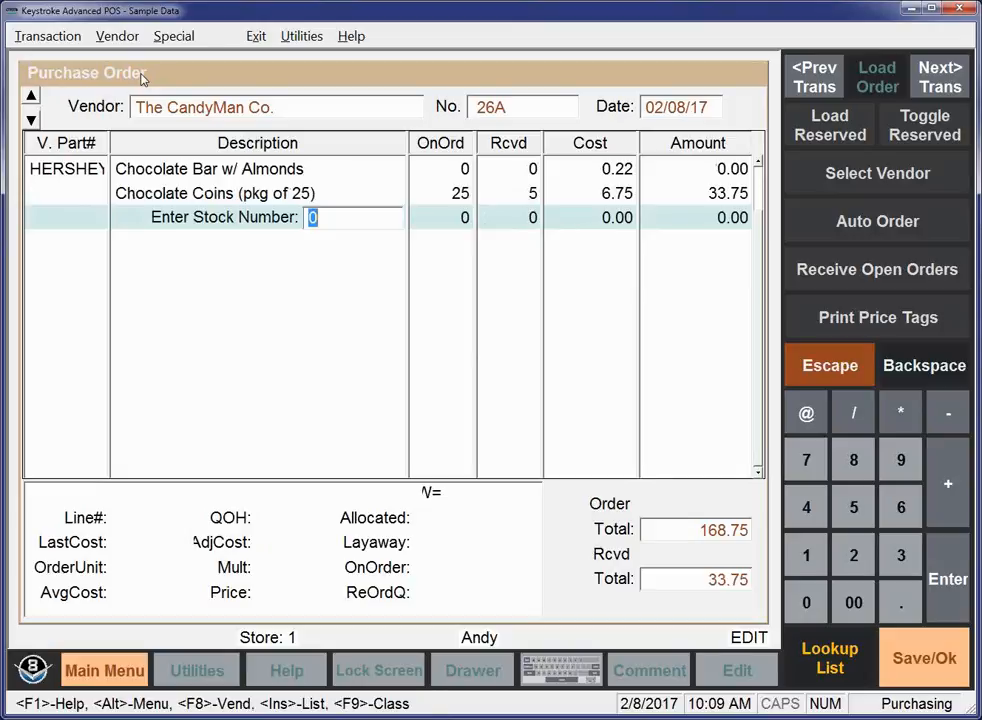
Step: Complete and save the order with the 5 received Chocolate Coins, without tendering a payment, printing or emailing
key("Return")
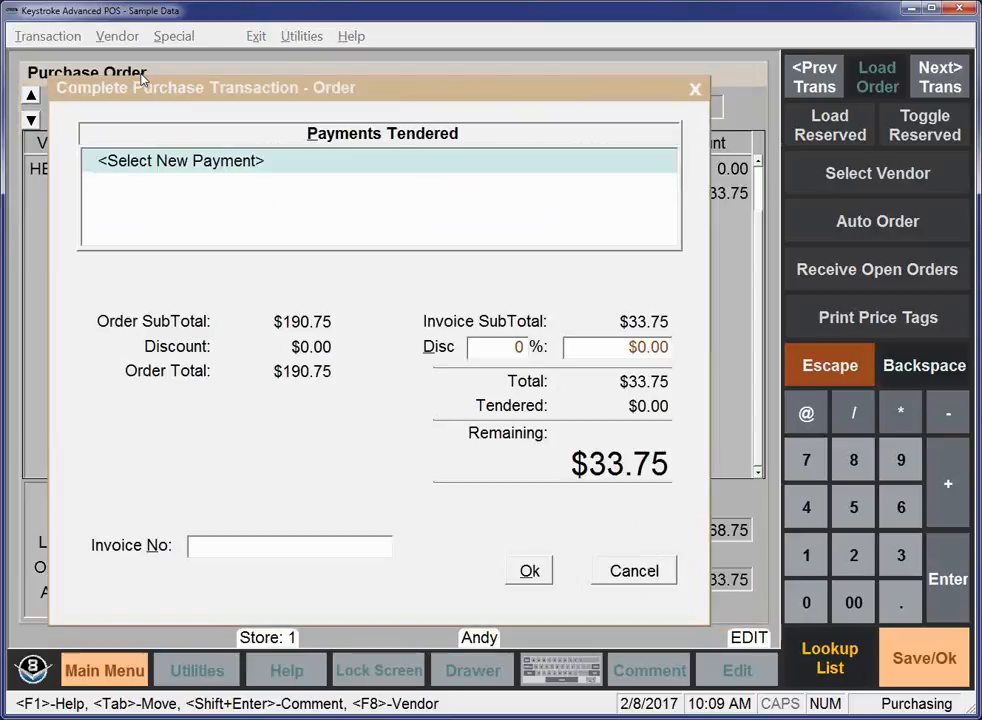
key("ctrl+Return")
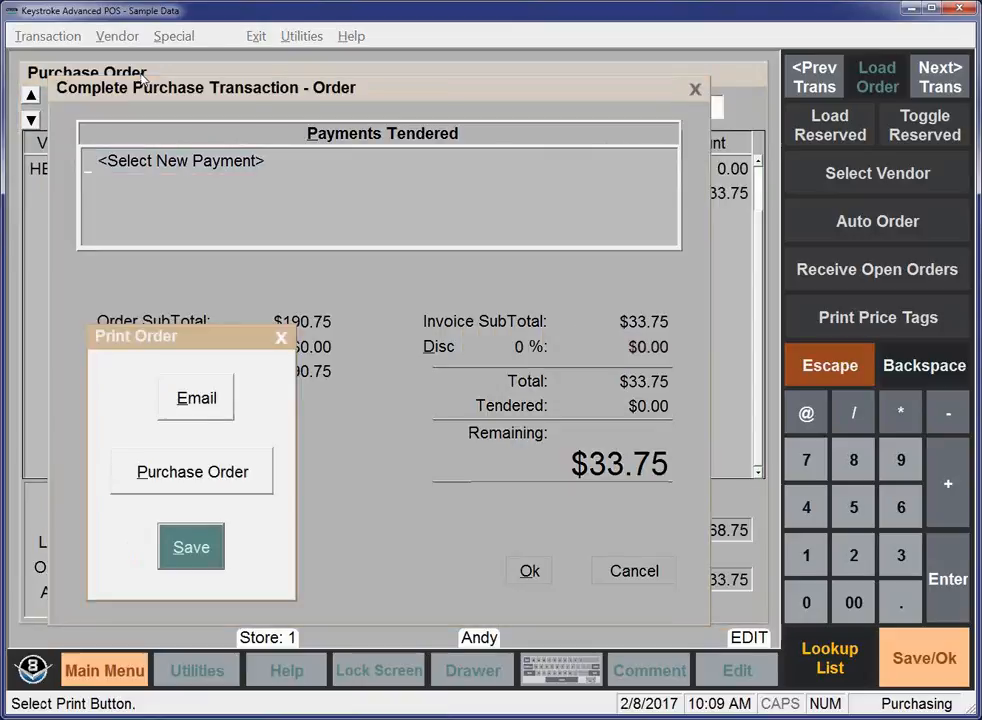
key("Return")
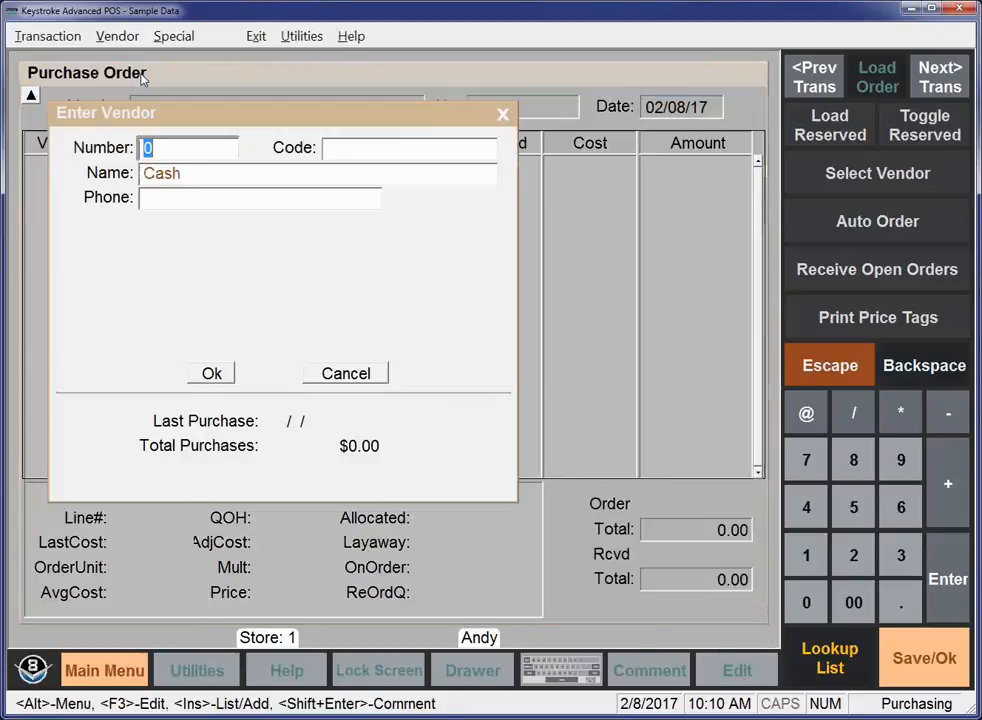
Step: List the purchase invoices by number and examine the CandyMan entries with subs A and B
left_click(40, 38)
mouse_move(57, 85)
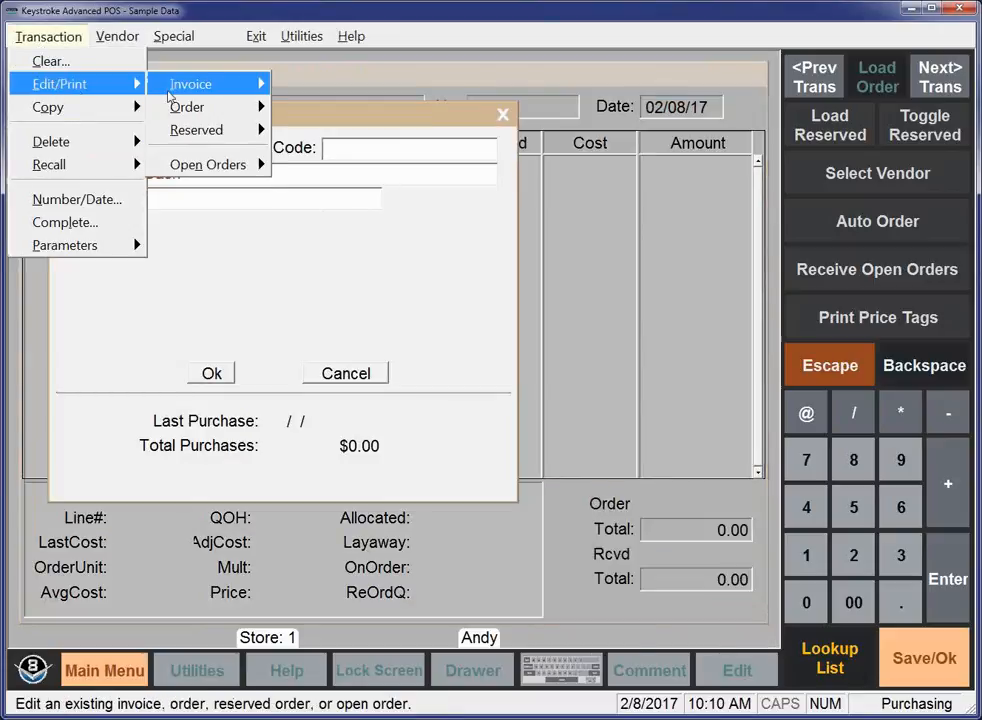
mouse_move(160, 80)
left_click(305, 88)
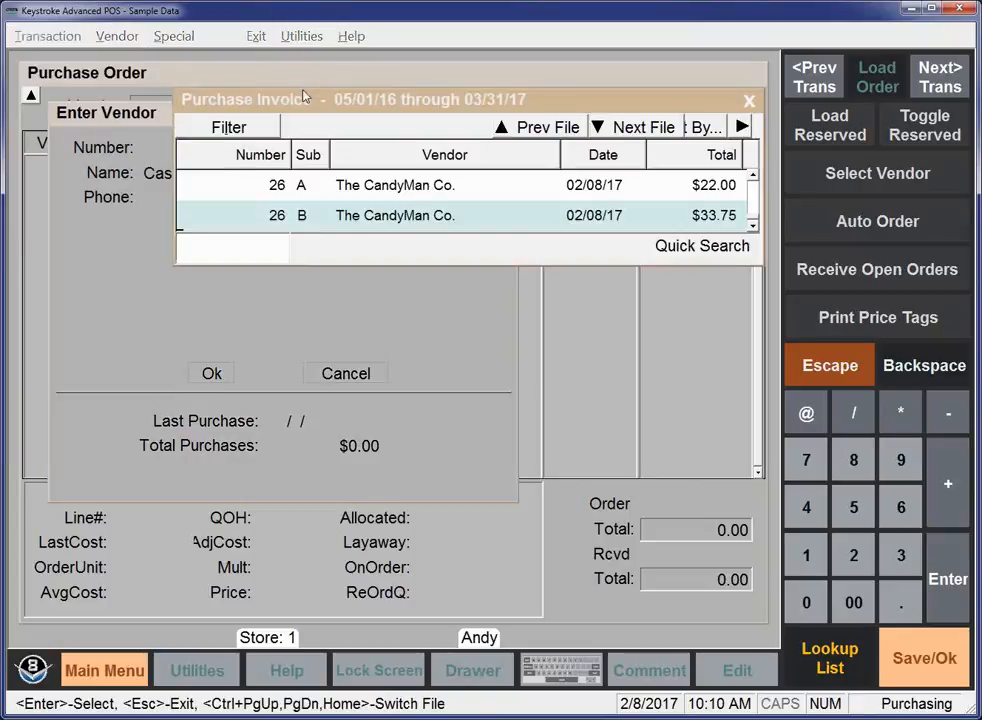
left_click(280, 190)
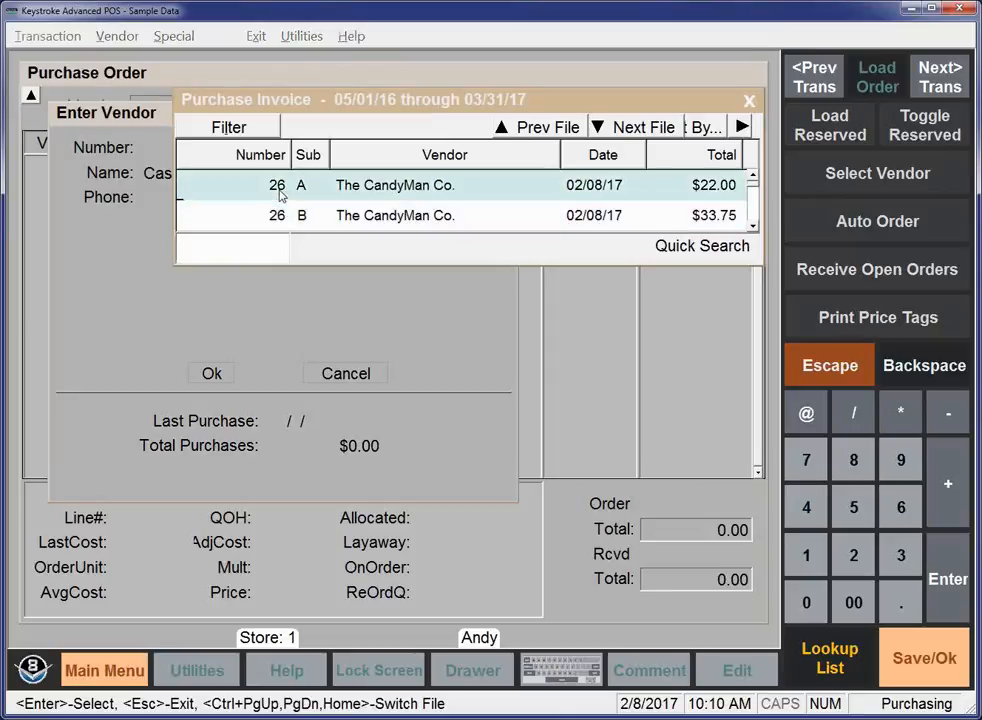
key("Down")
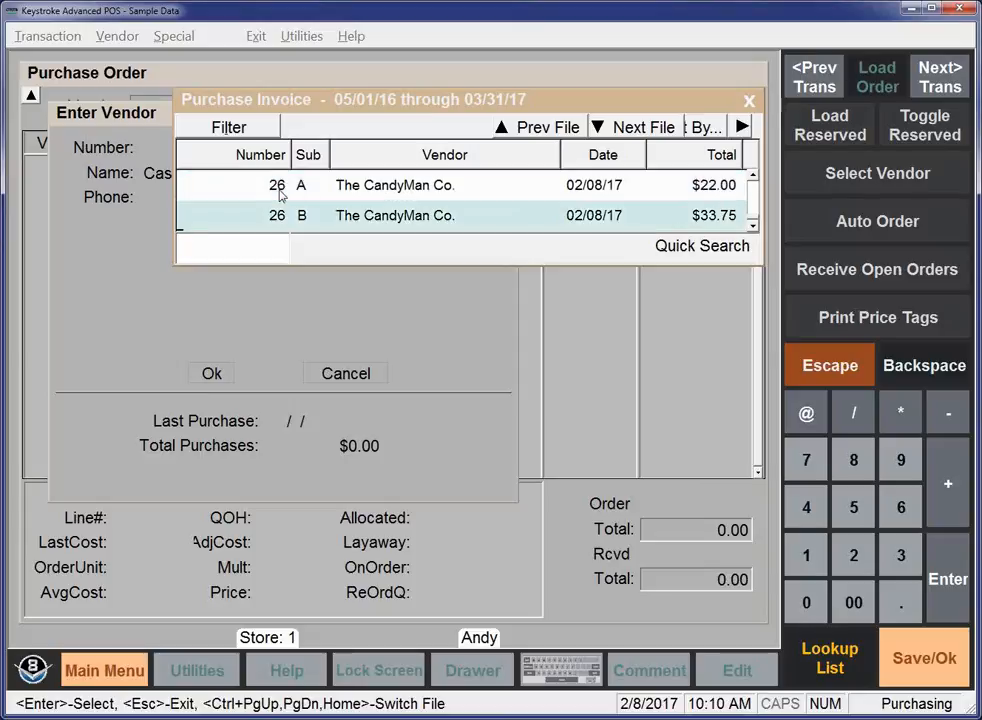
key("Escape")
key("Escape")
key("Escape")
key("Escape")
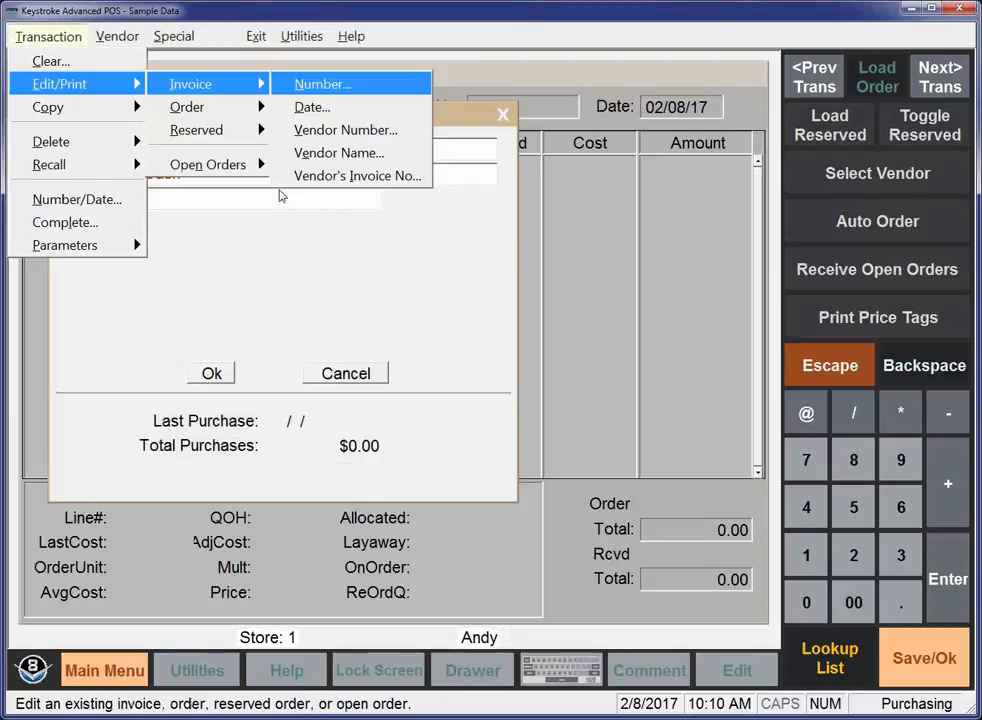
Step: Load the remaining CandyMan order and check its entry in the list of purchase orders by number
key("Return")
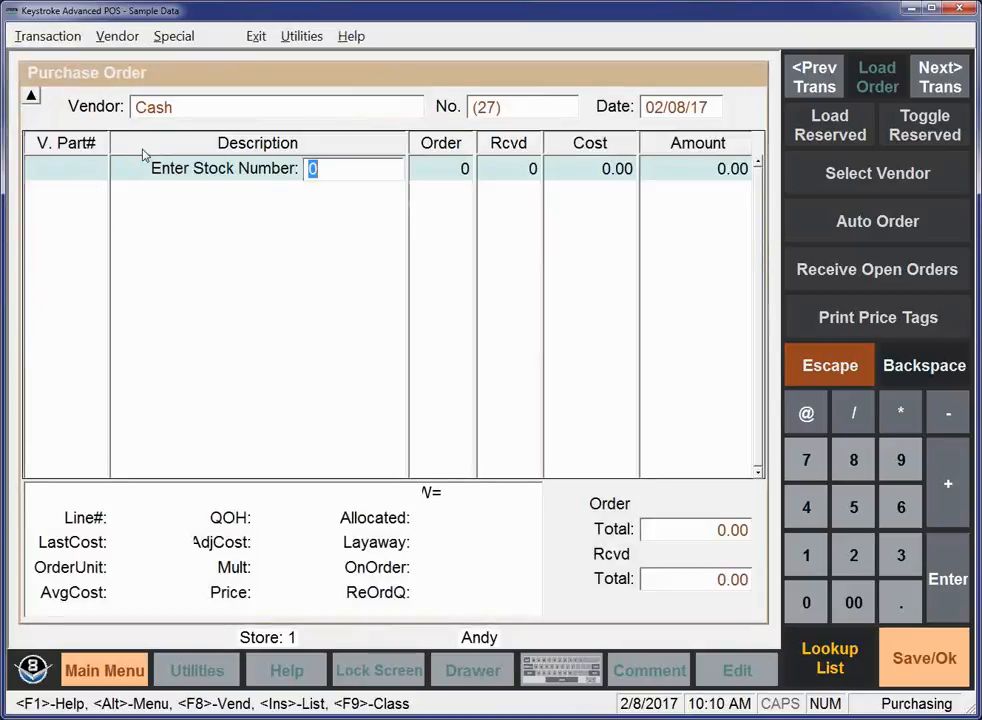
key("Page_Up")
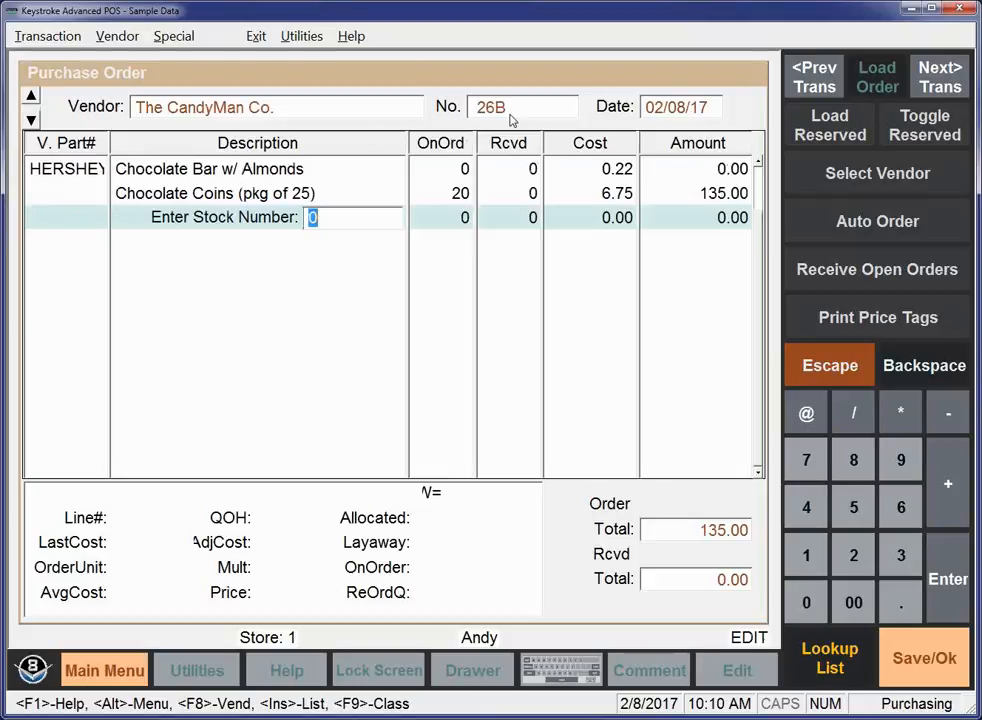
left_click(45, 36)
mouse_move(98, 84)
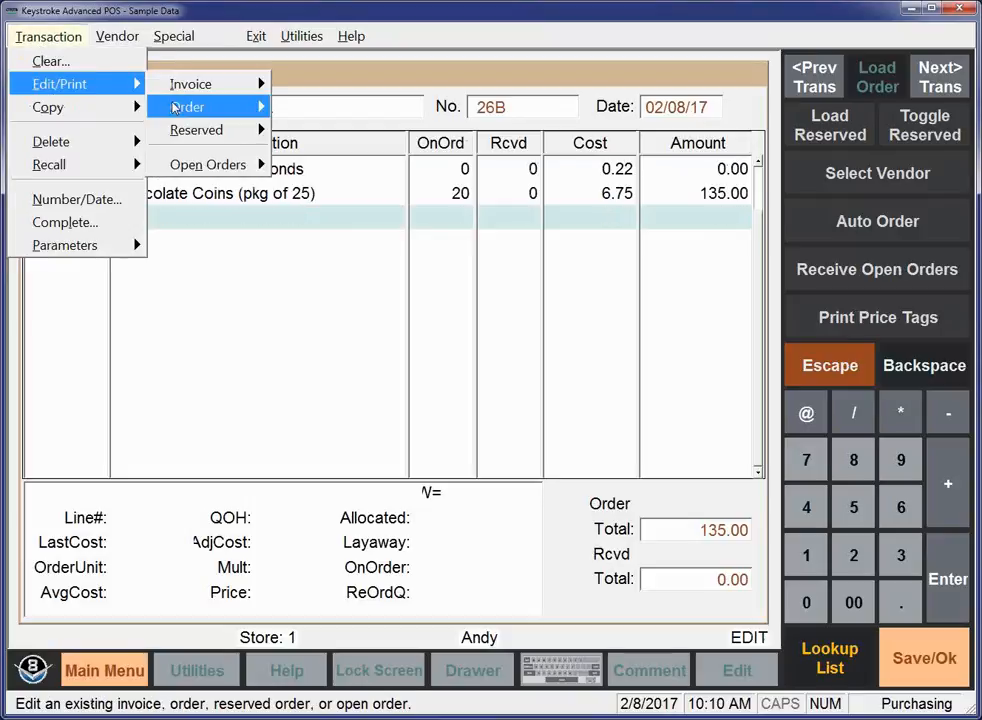
mouse_move(185, 108)
left_click(298, 104)
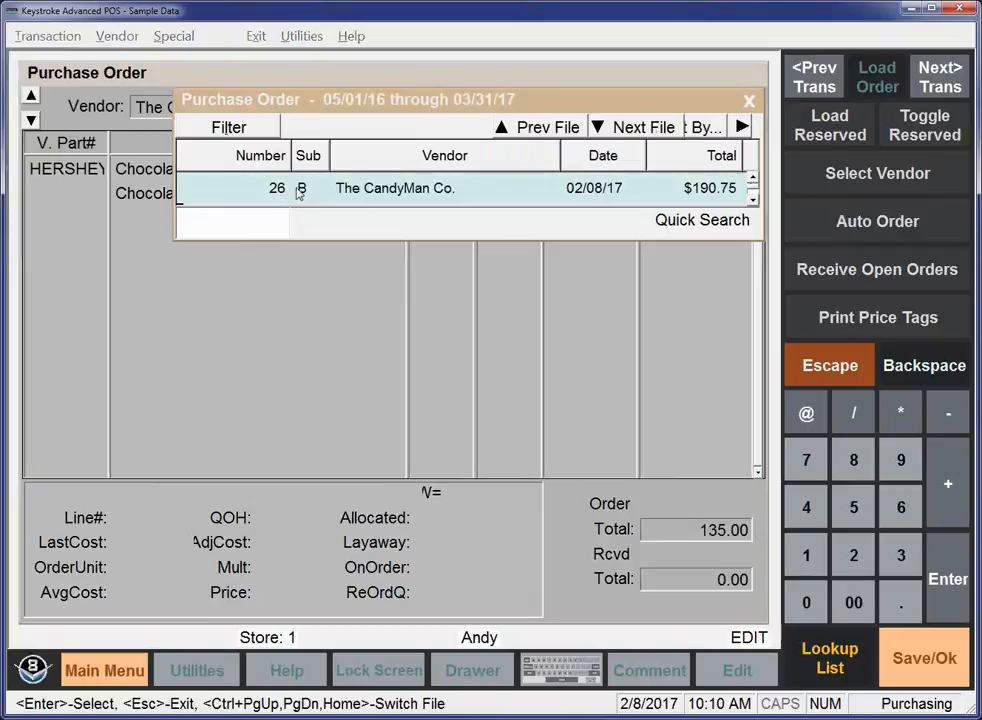
left_click(748, 100)
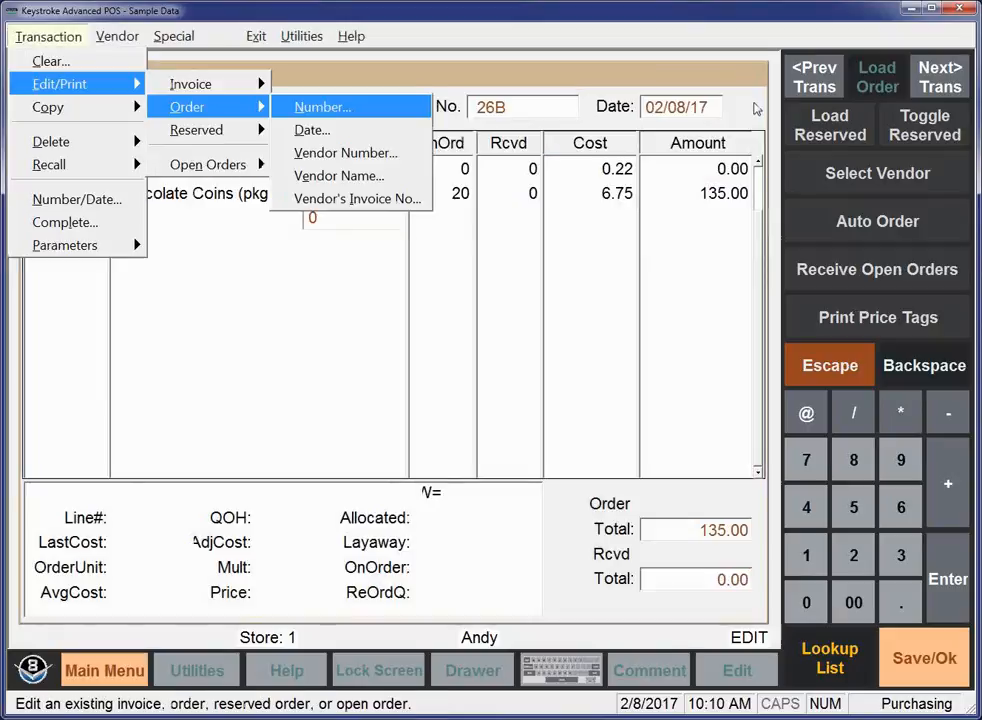
key("Escape")
key("Escape")
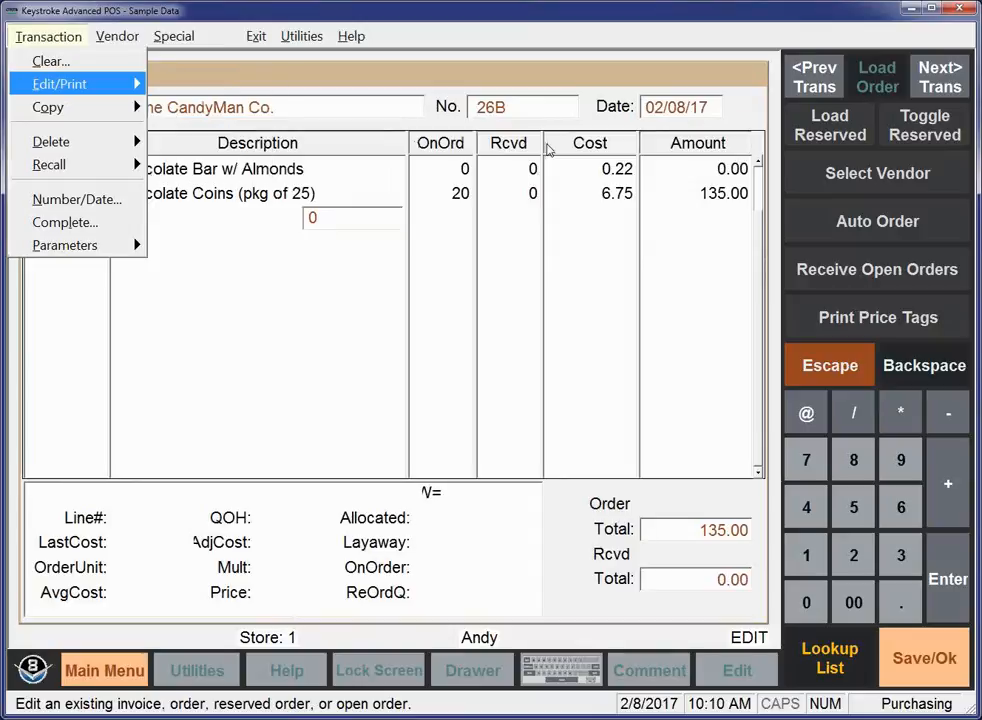
key("Escape")
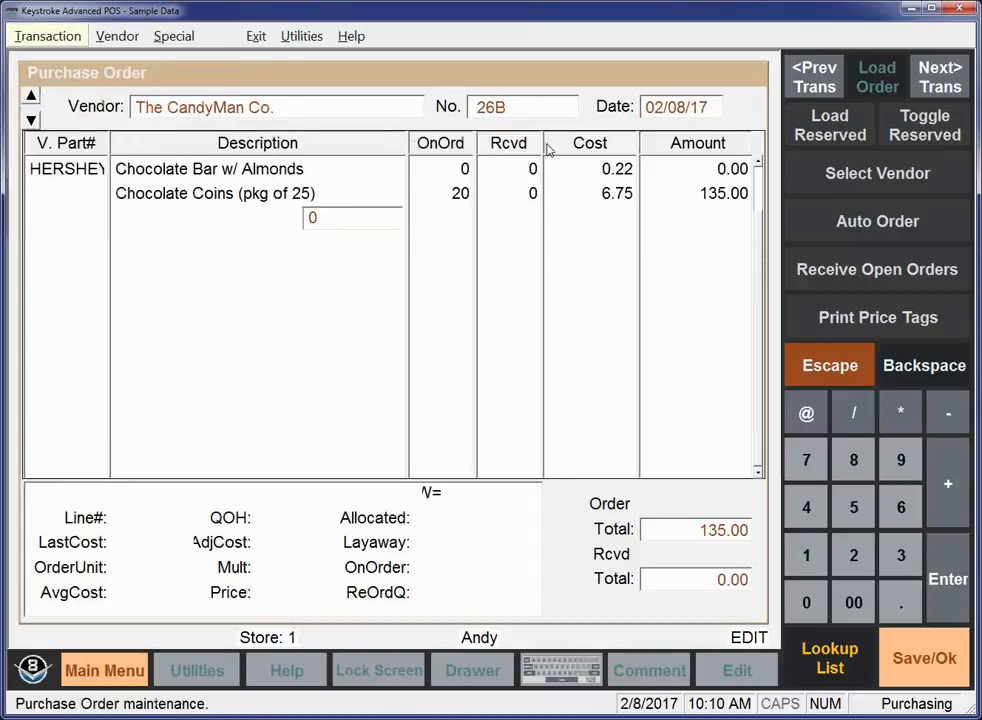
Step: Record 20 Chocolate Coins (pkg of 25) as received and save the order without tendering a payment, printing or emailing
left_click(517, 194)
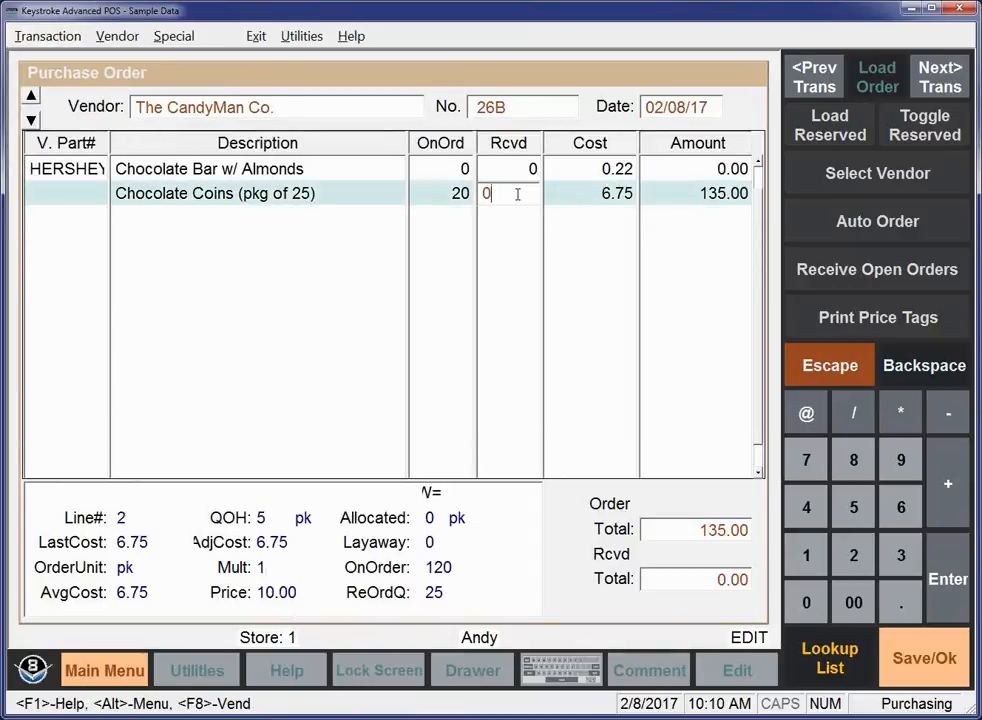
type("20")
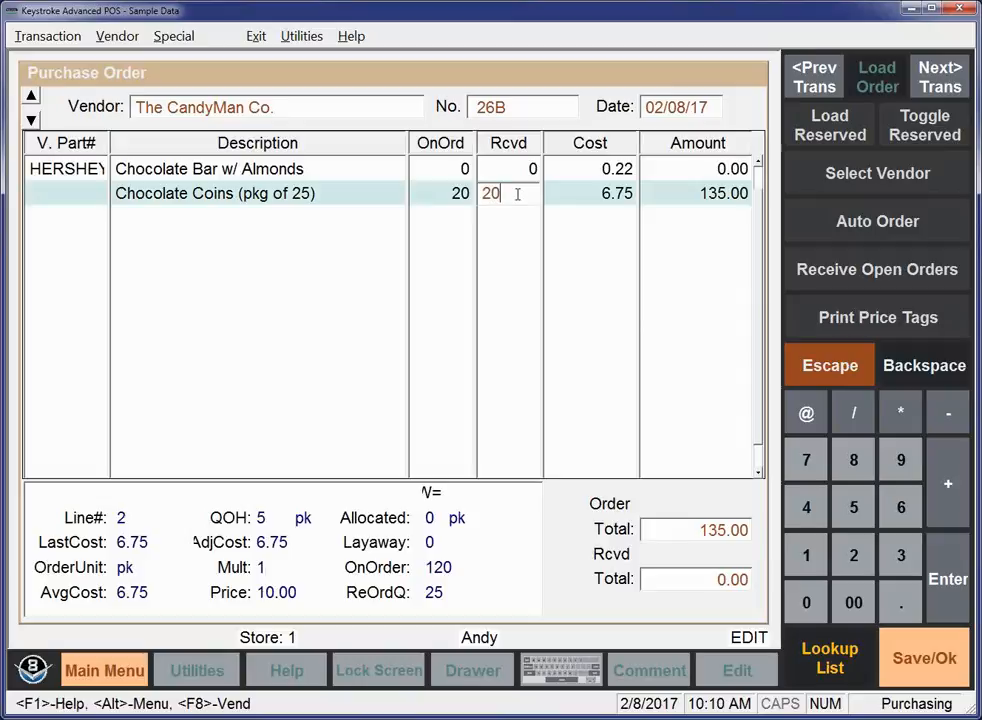
key("Return")
key("Return")
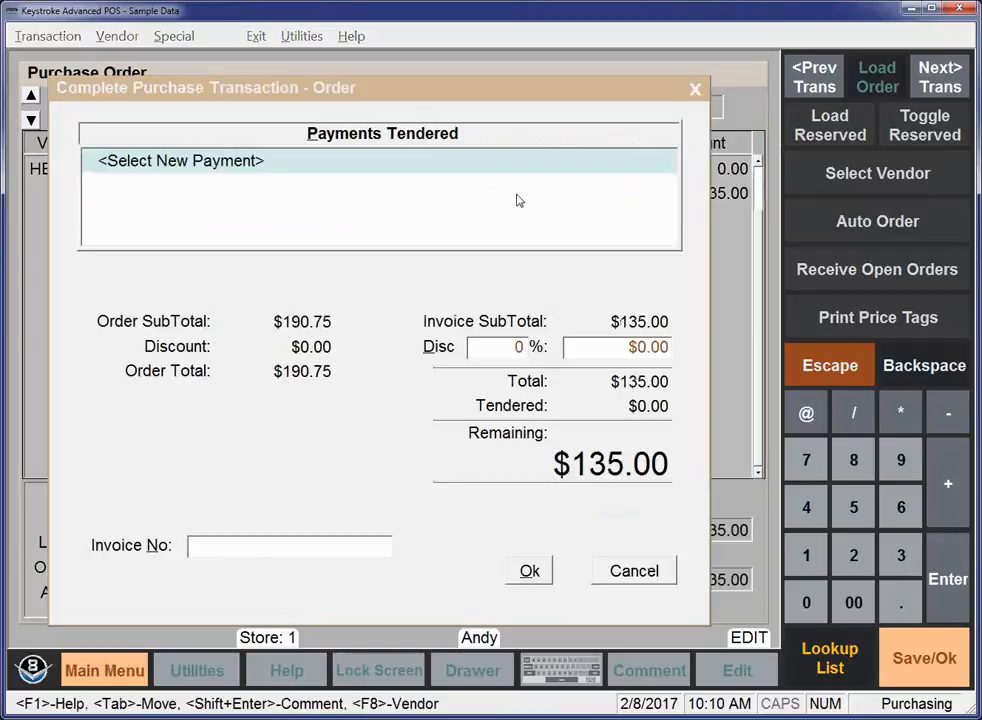
key("Return")
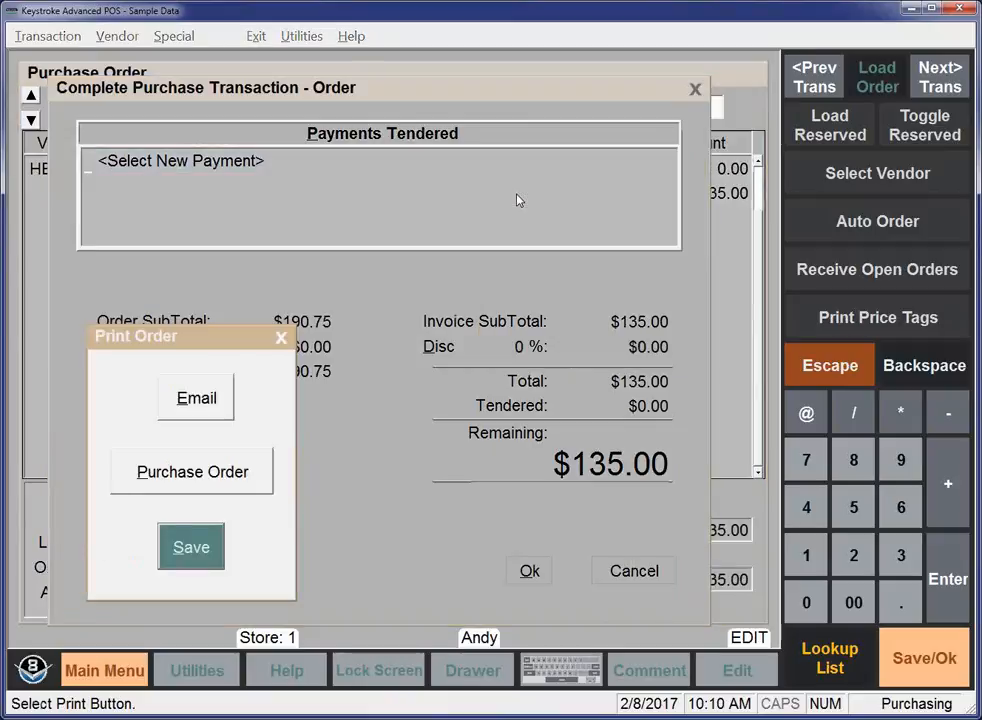
key("Return")
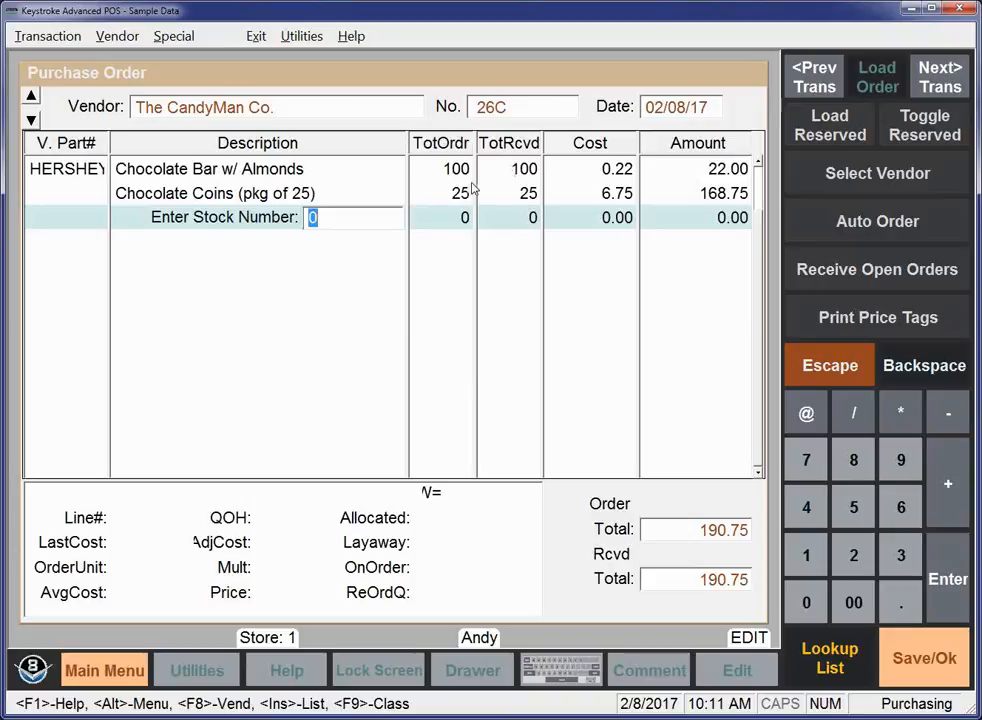
Step: List the purchase invoices by number to review all the invoices created from the CandyMan order
left_click(47, 36)
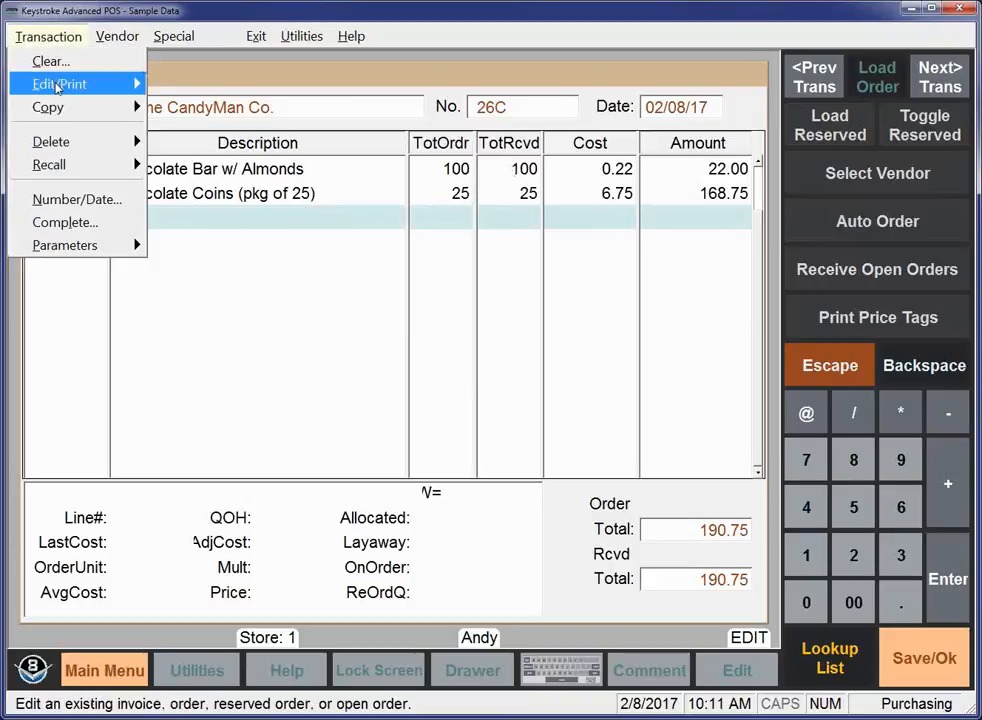
mouse_move(57, 86)
mouse_move(170, 85)
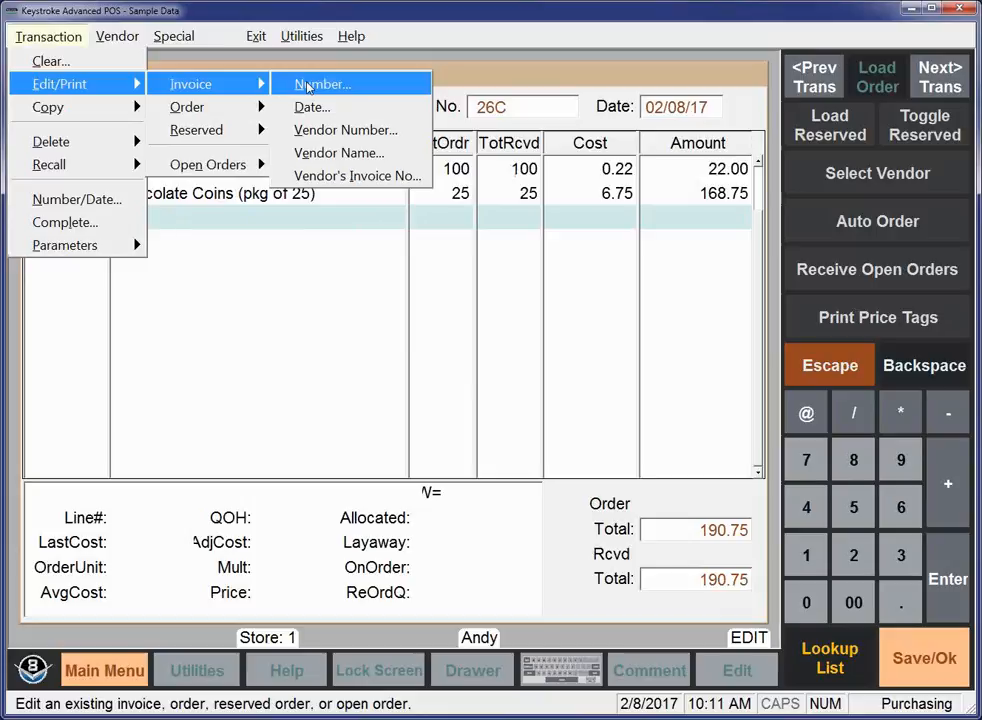
left_click(310, 85)
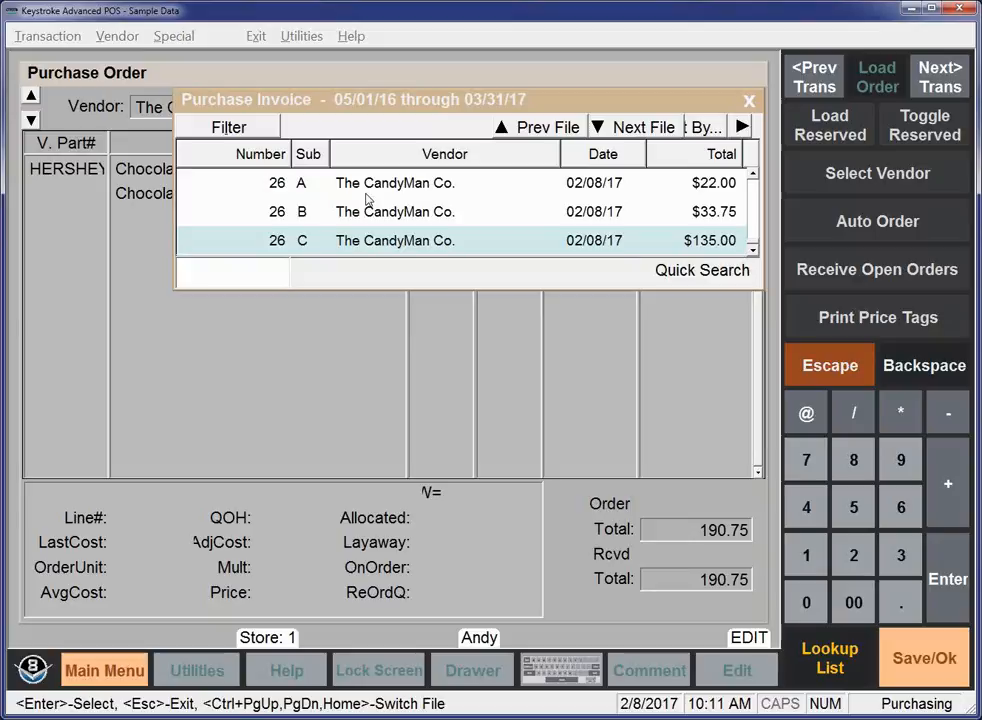
key("Return")
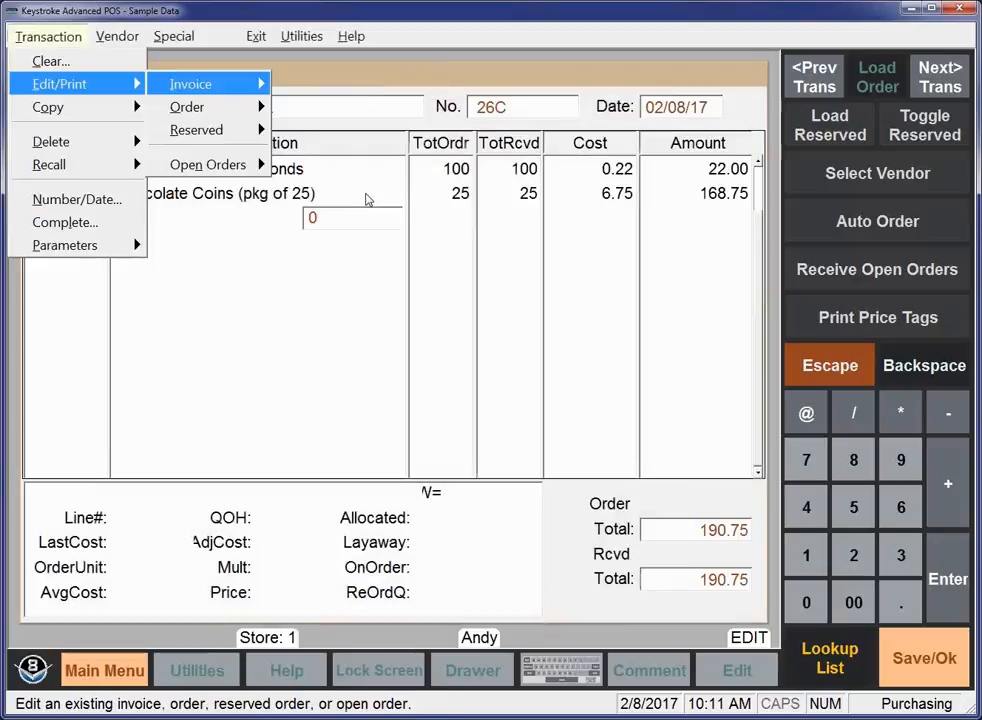
Step: Clear the transaction and enter vendor 1, Acme Computer Technology, for a new purchase order
key("alt")
key("t")
key("c")
type("1")
key("Return")
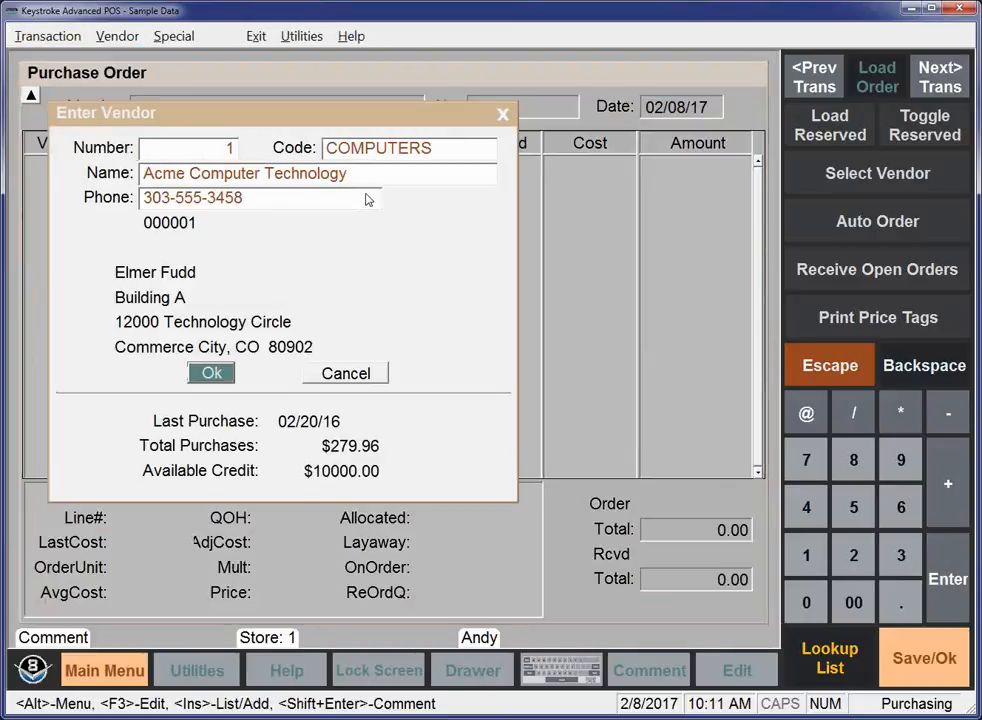
Step: Accept Acme Computer Technology as the vendor and generate its reorder items with Auto Order, sorted by Product Code
key("Return")
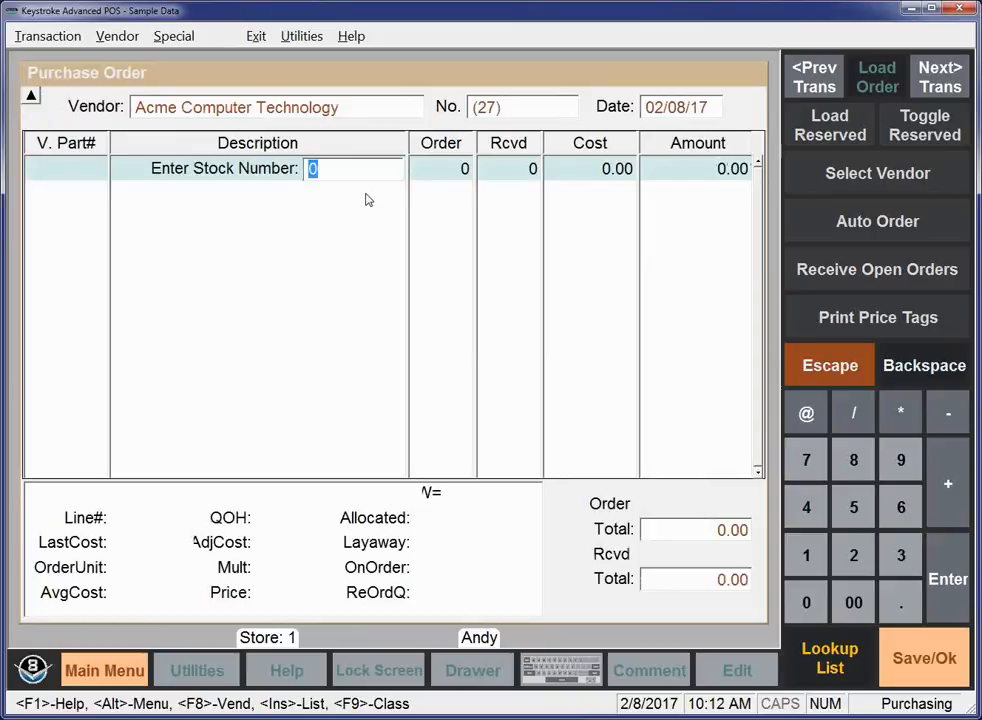
left_click(172, 40)
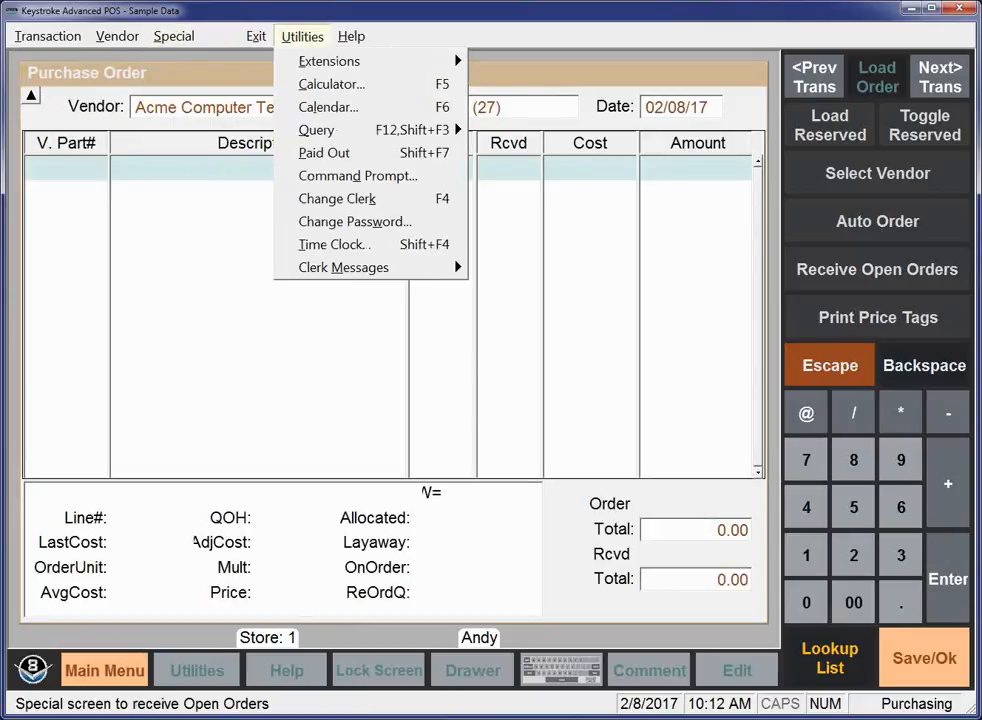
left_click(840, 177)
left_click(846, 221)
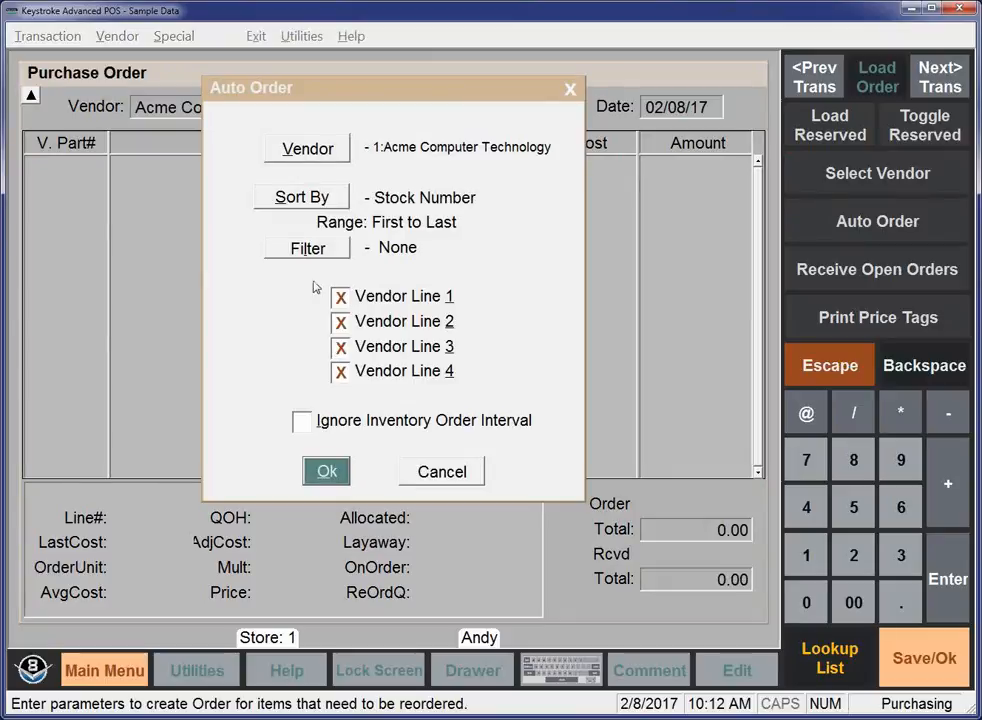
left_click(334, 200)
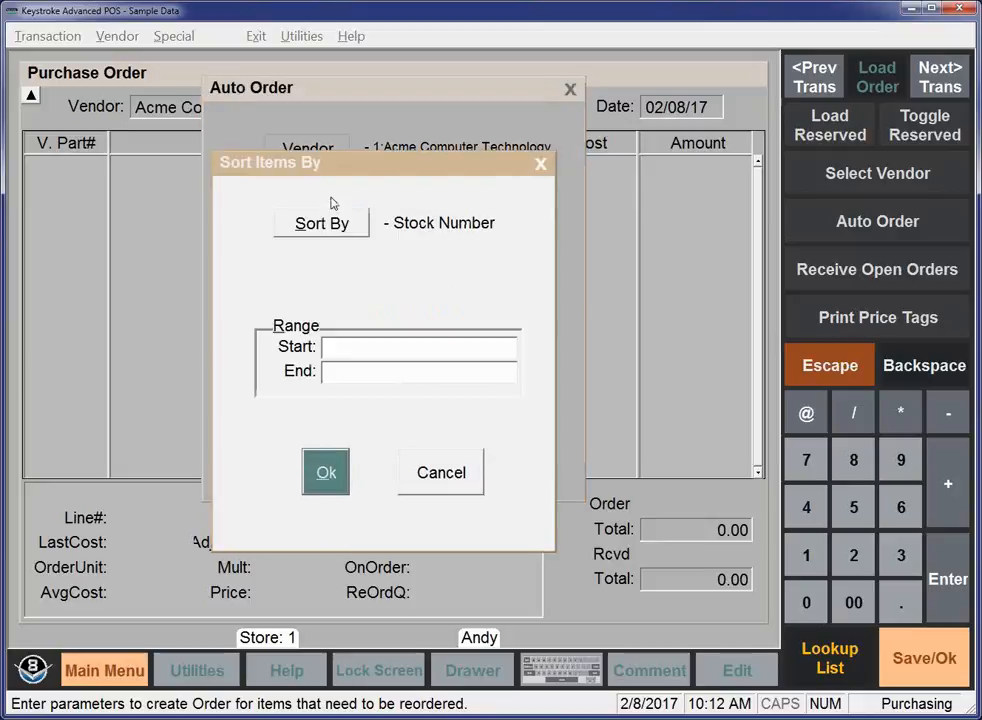
left_click(323, 225)
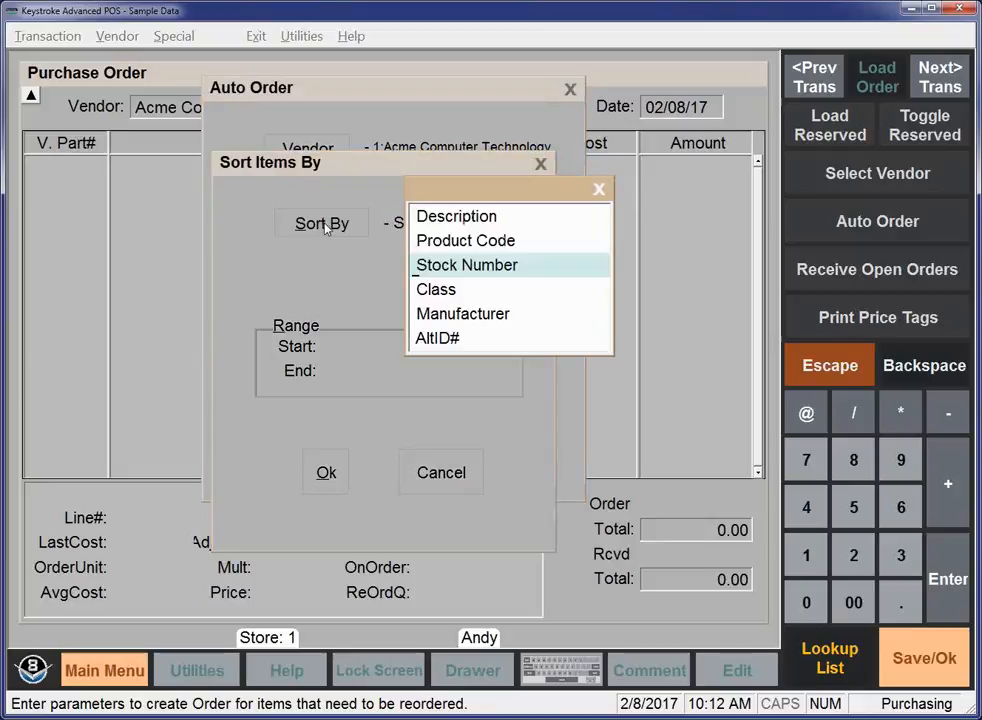
left_click(446, 241)
left_click(327, 472)
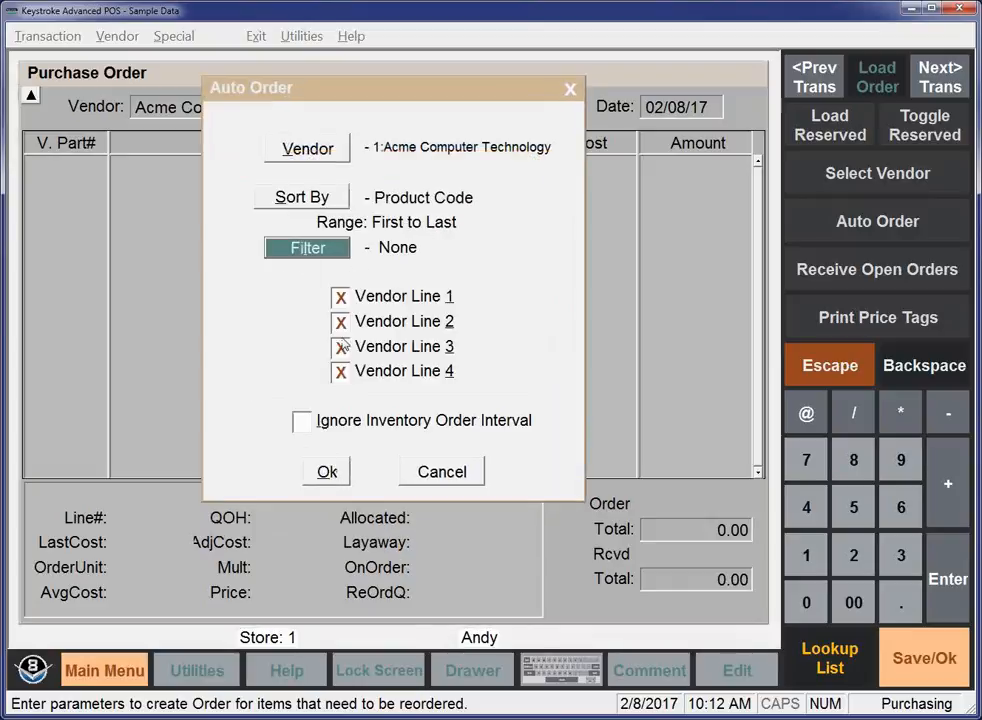
left_click(330, 477)
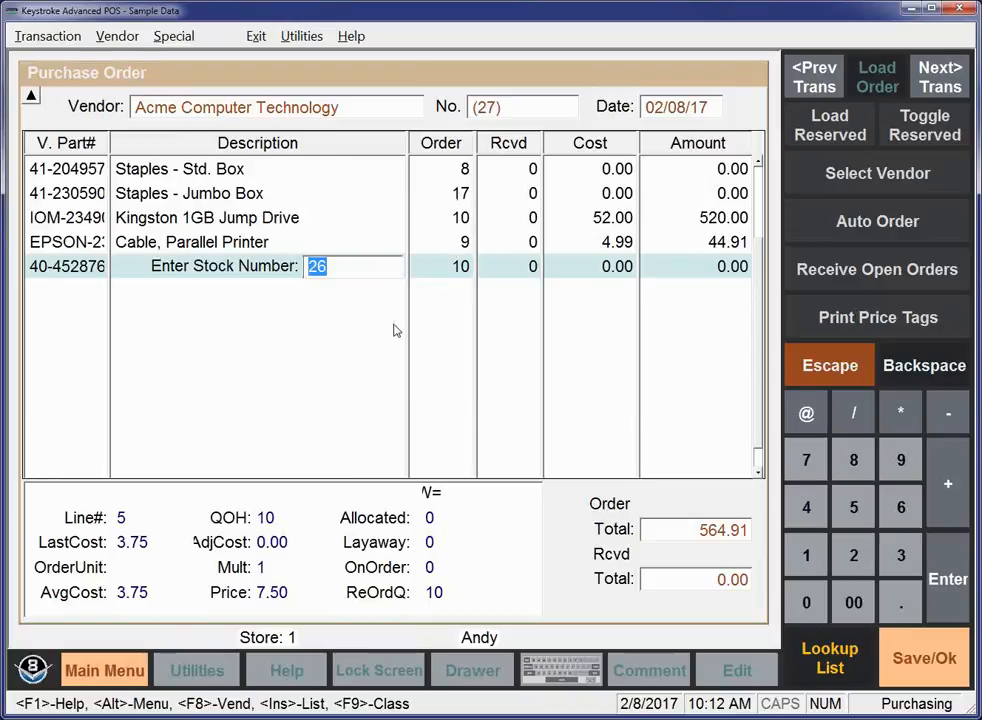
Step: Review the inventory order data of the Staples - Std. Box line, checking its order criteria, and return to the order
key("Up")
key("Up")
key("Up")
key("Up")
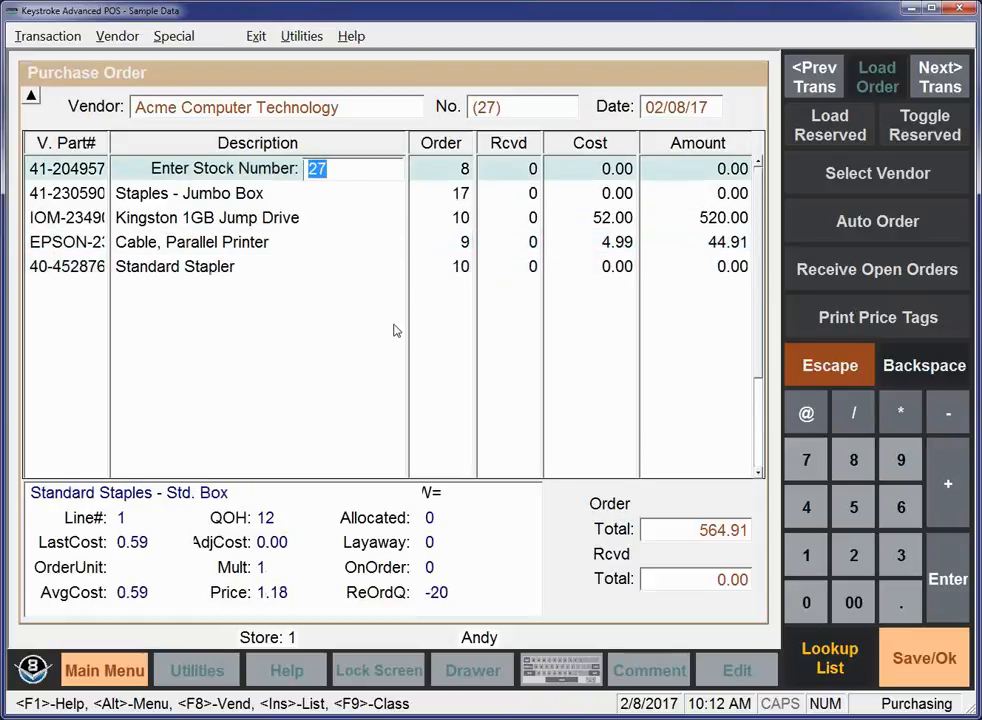
key("Down")
key("Up")
key("Return")
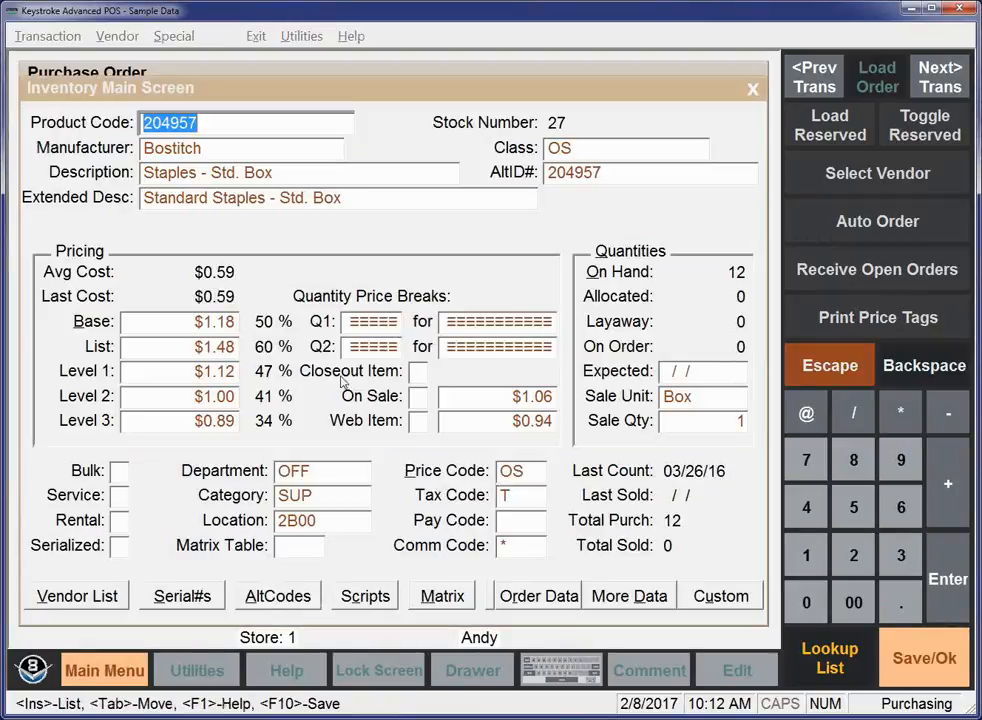
left_click(535, 592)
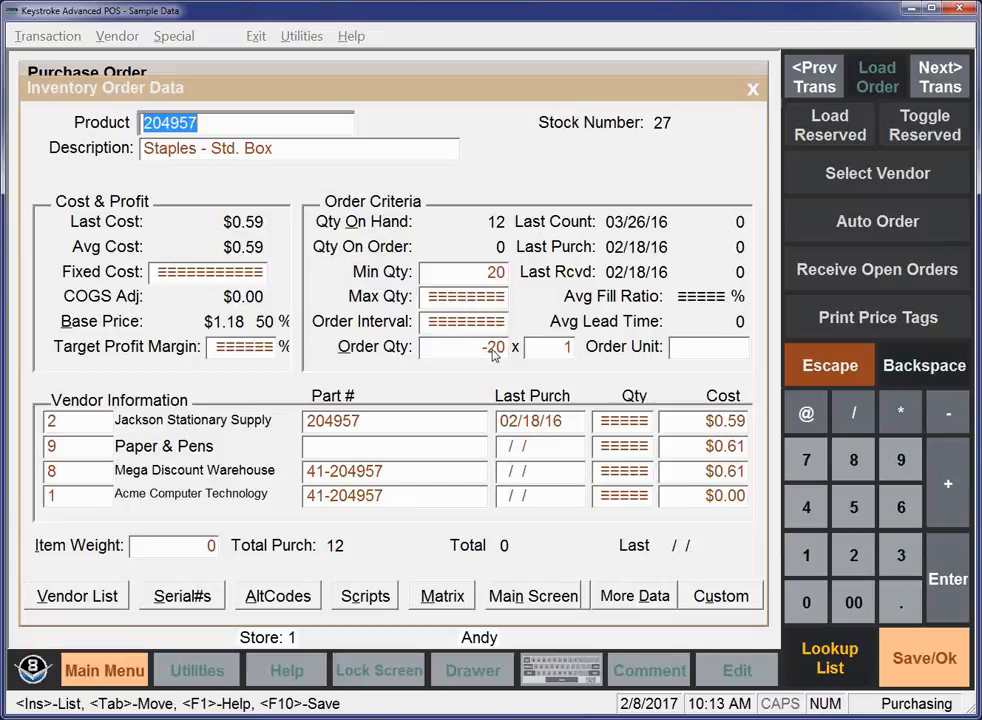
key("Escape")
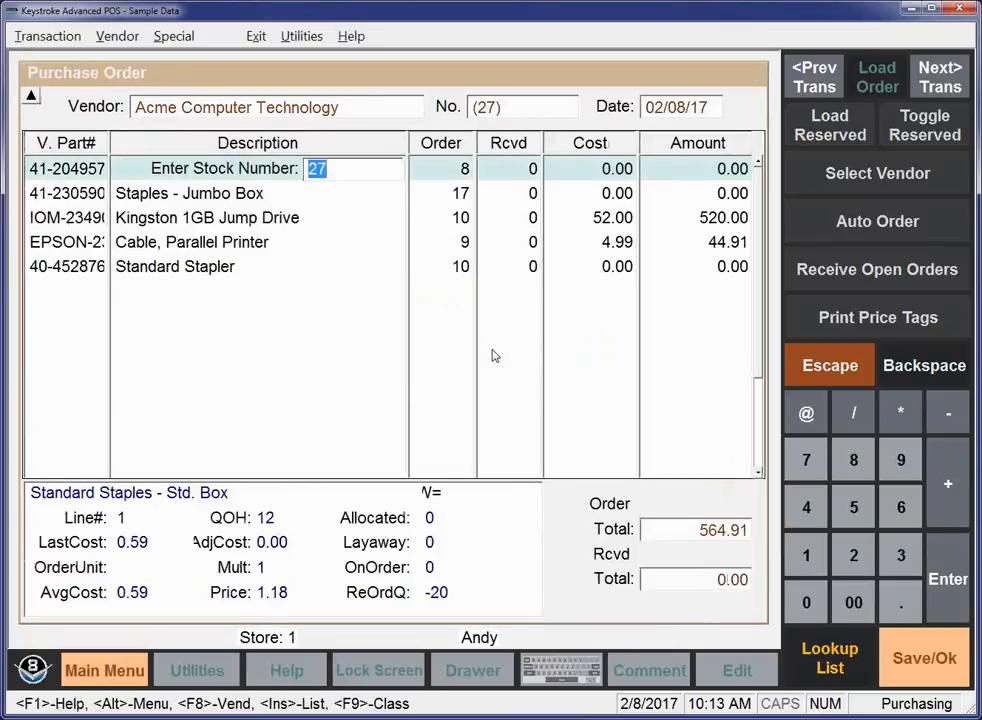
Step: Review the inventory order data of the Staples - Jumbo Box line, checking its order quantity and multiplier
key("Down")
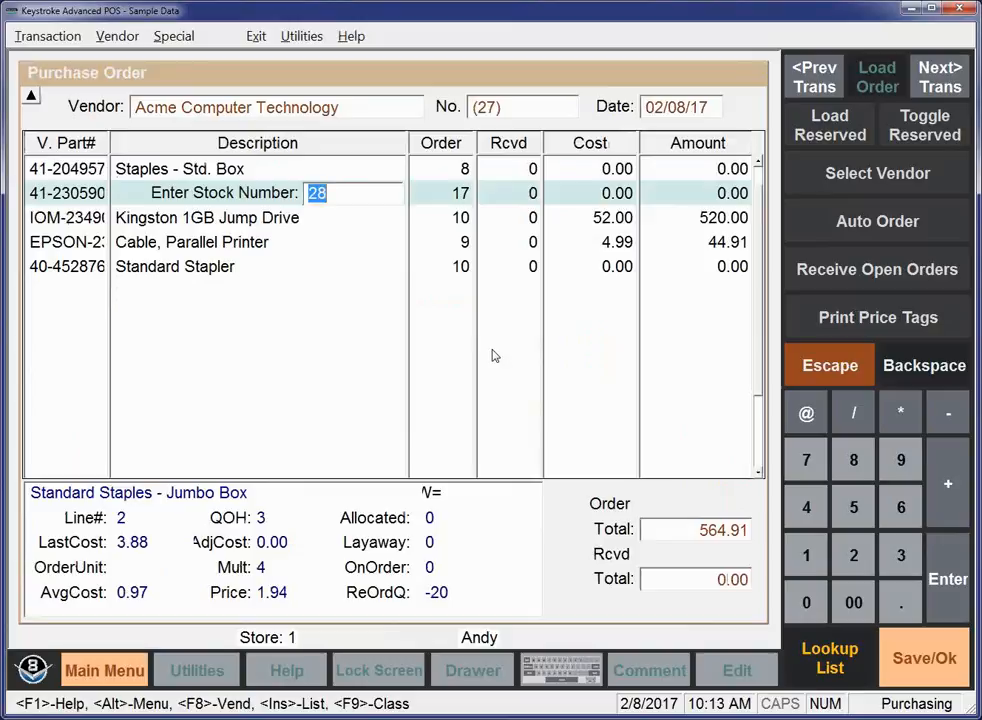
key("Return")
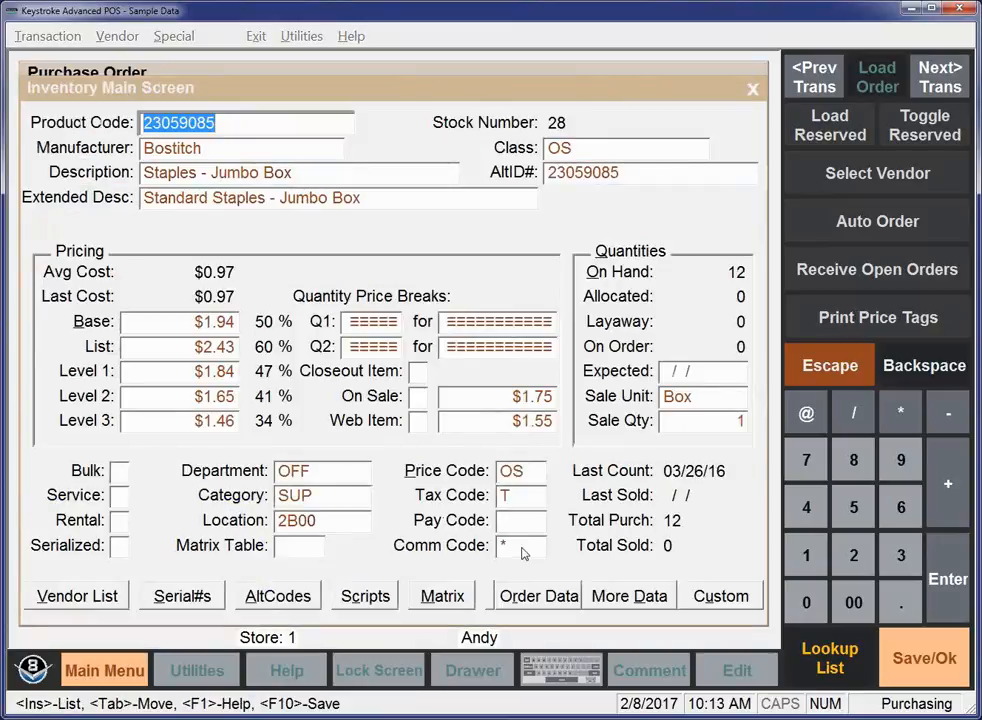
left_click(531, 598)
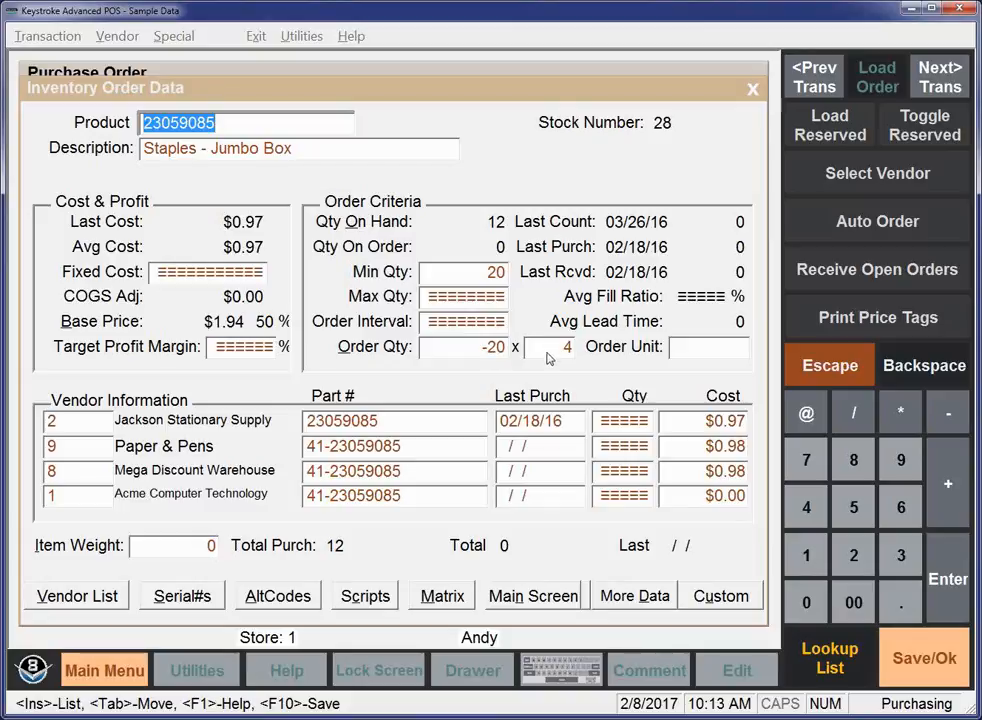
key("Escape")
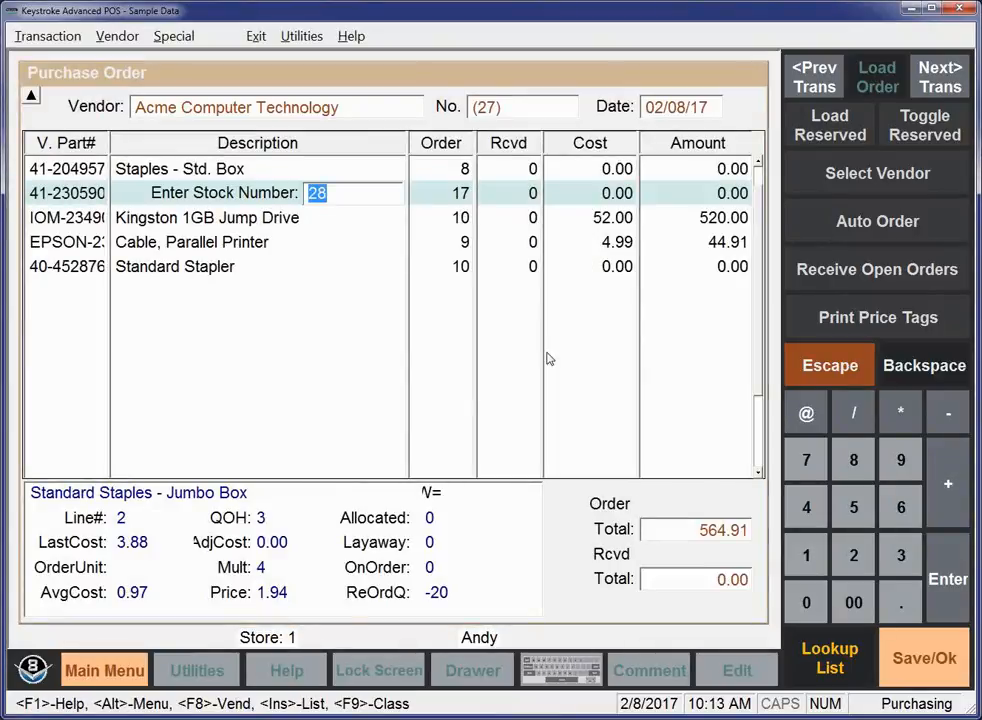
Step: Review the inventory order data of the Kingston 1GB Jump Drive line and return to the order
key("Down")
key("Down")
key("Up")
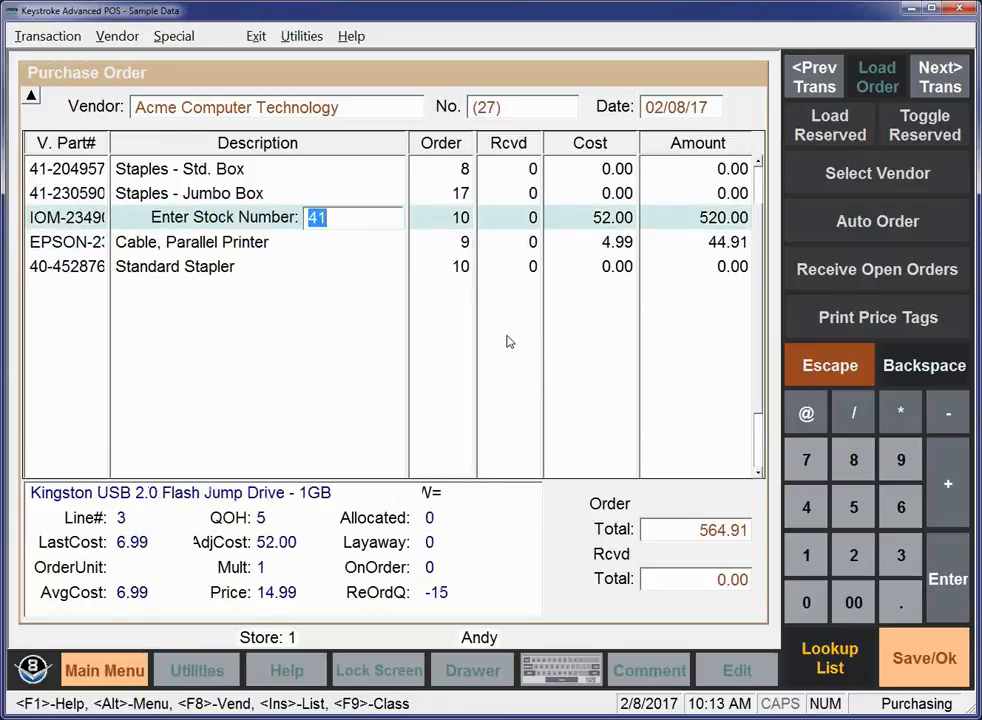
key("Return")
left_click(526, 600)
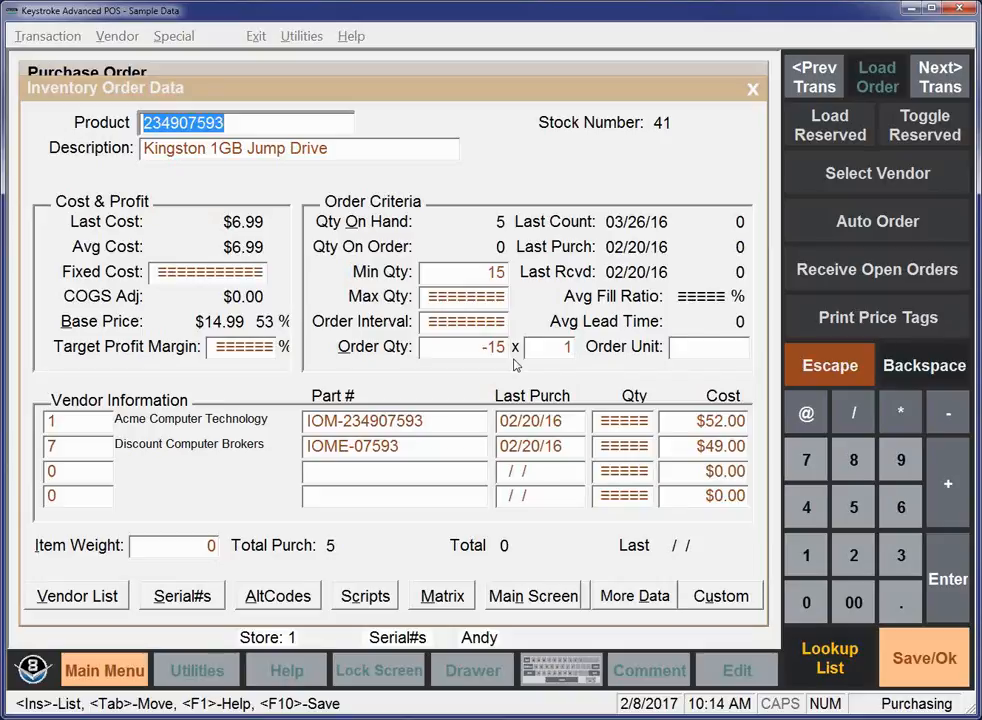
key("Escape")
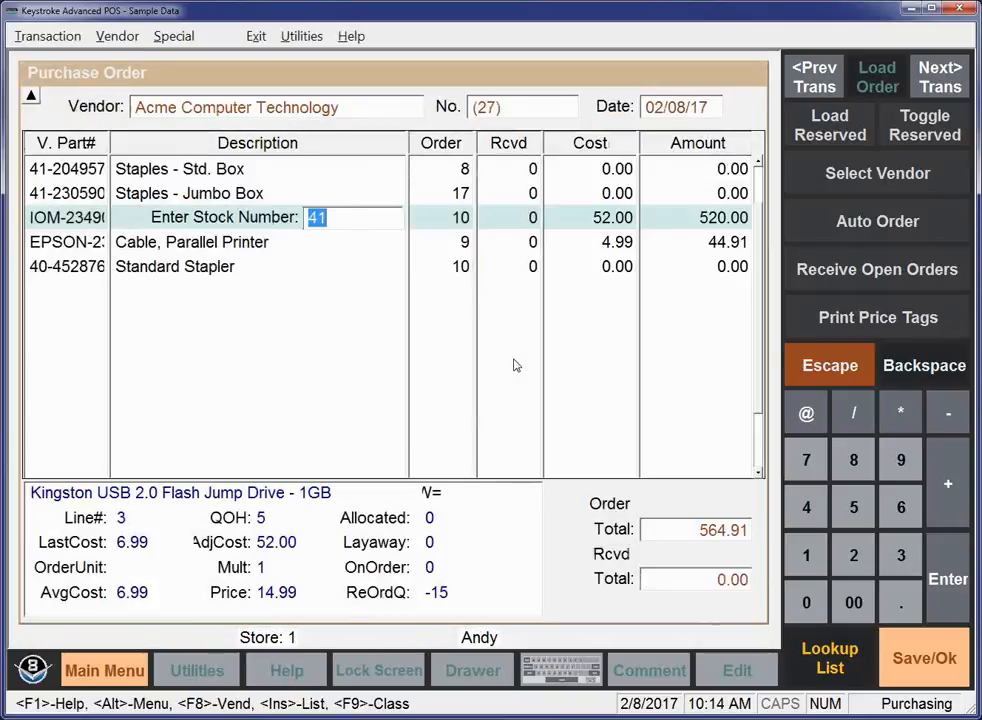
Step: Set the Order Qty of the Cable, Parallel Printer item to 20 in its inventory order data and save it
key("Down")
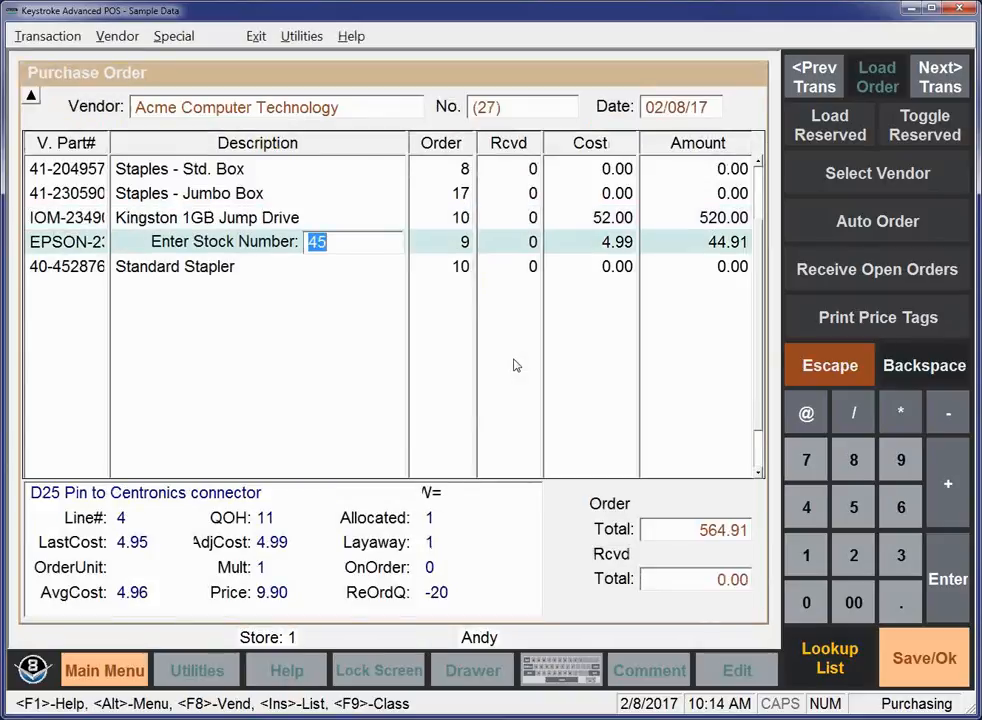
key("Return")
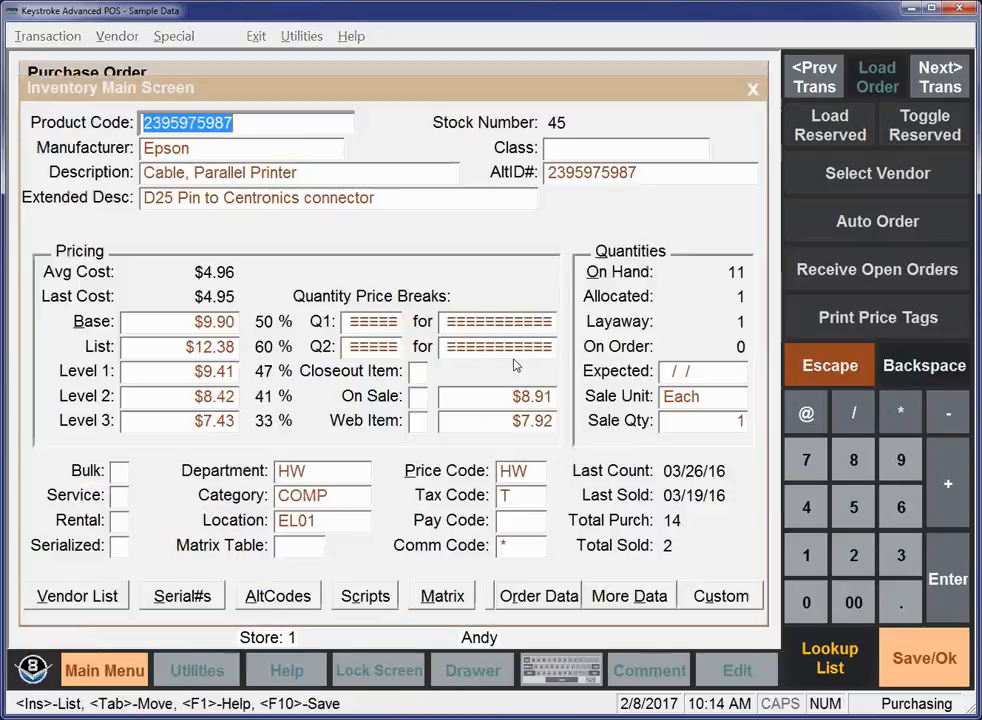
left_click(538, 597)
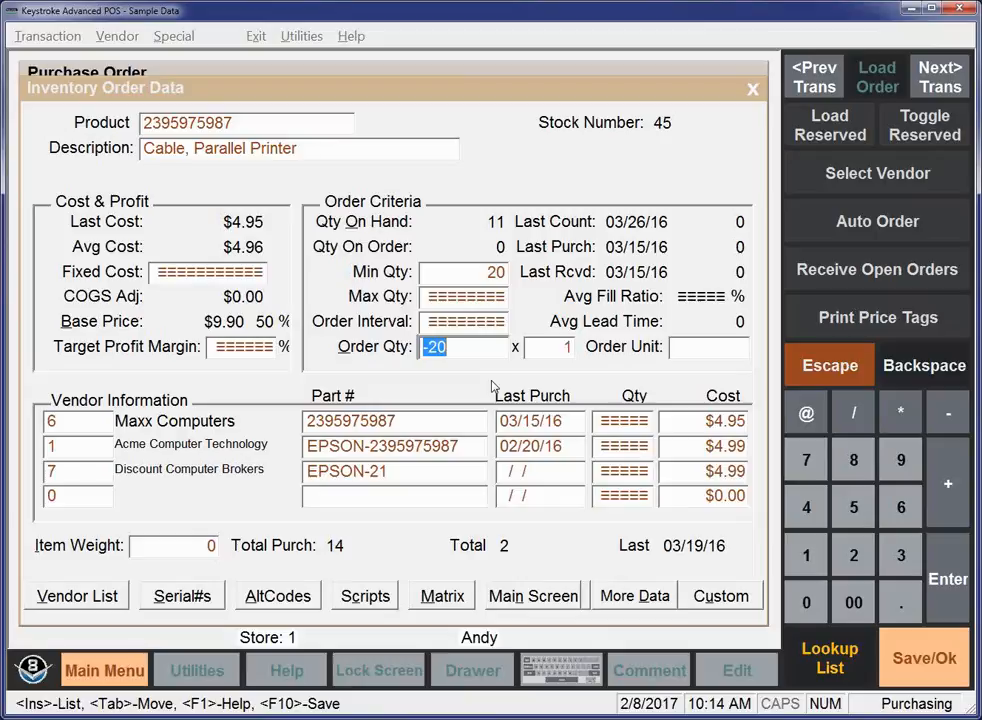
type("20")
key("Tab")
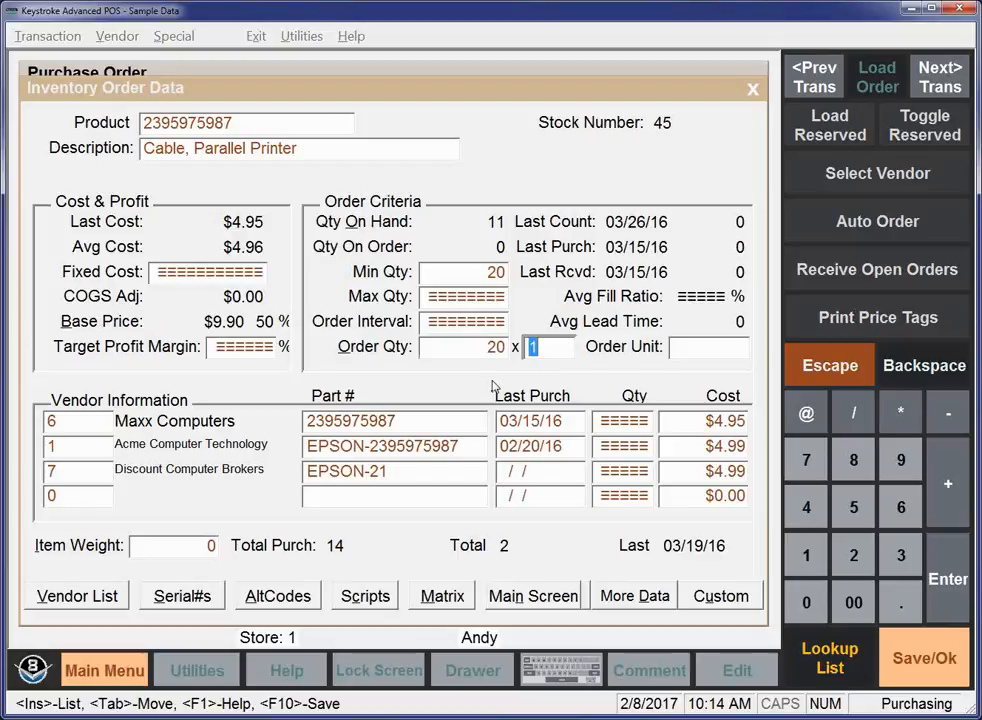
key("F10")
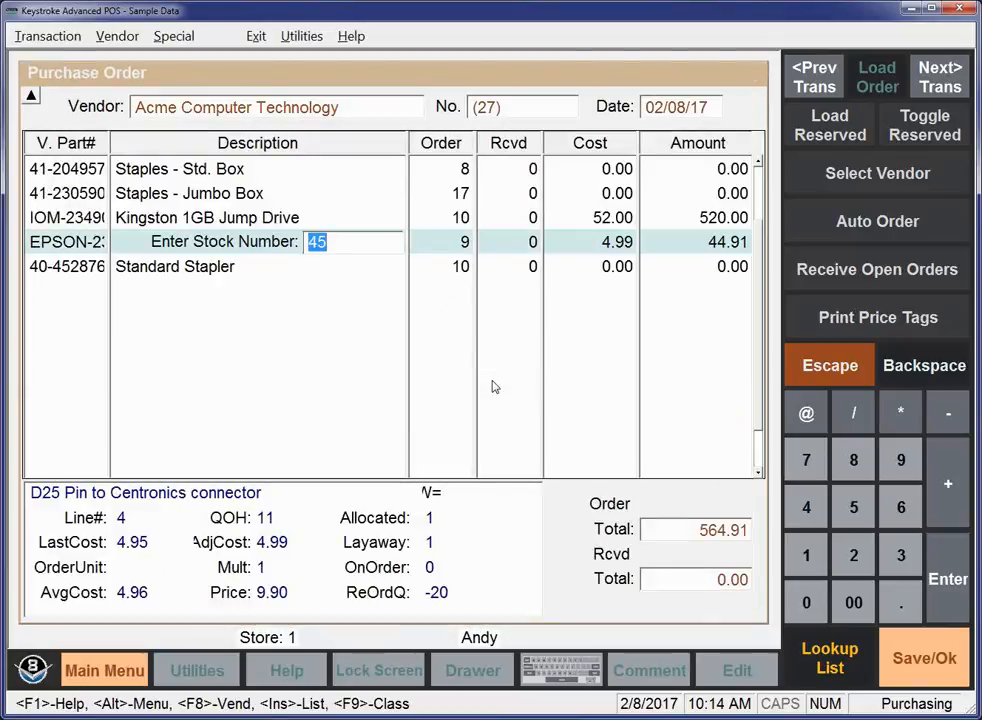
Step: Try to refresh the existing order lines by running Auto Order again for Acme Computer Technology, sorted by Stock Number
key("Down")
key("Up")
left_click(174, 36)
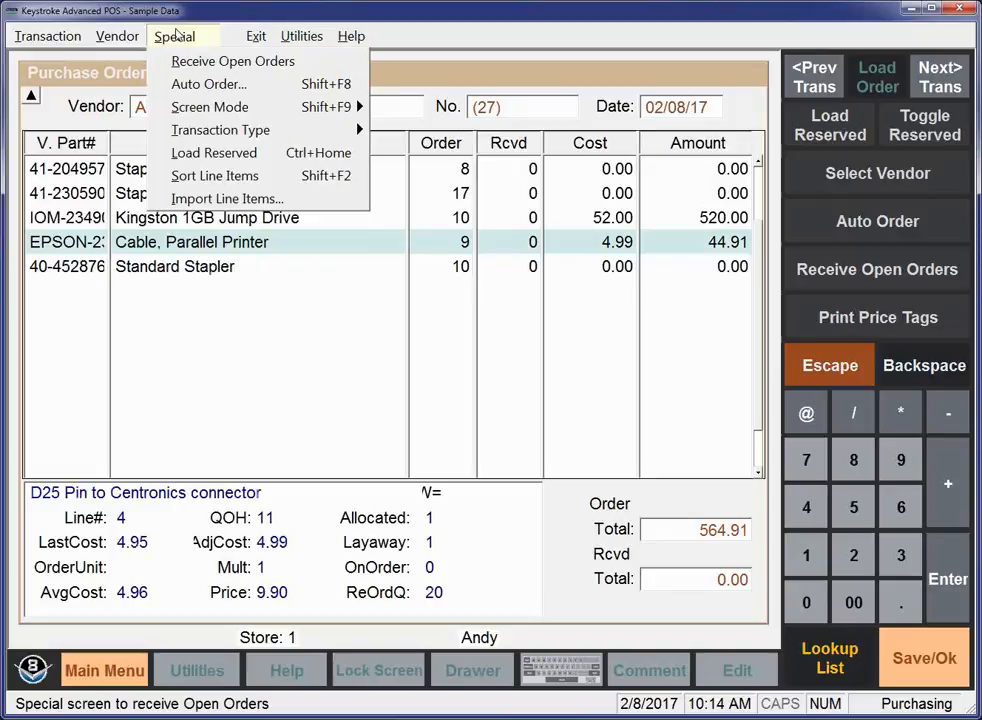
left_click(196, 88)
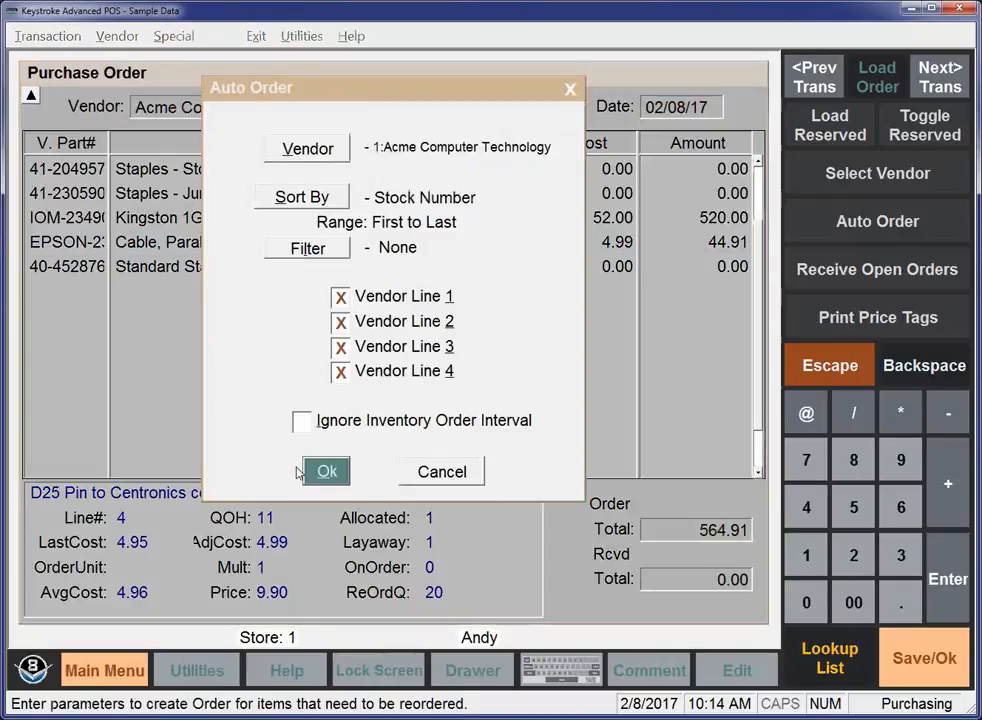
left_click(326, 471)
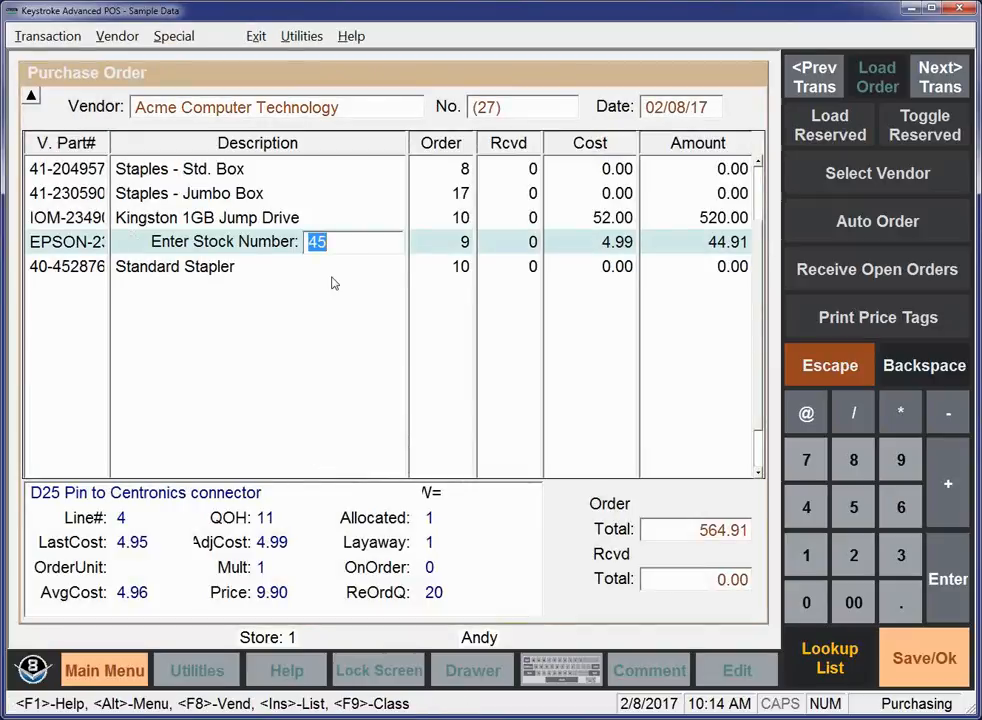
key("Up")
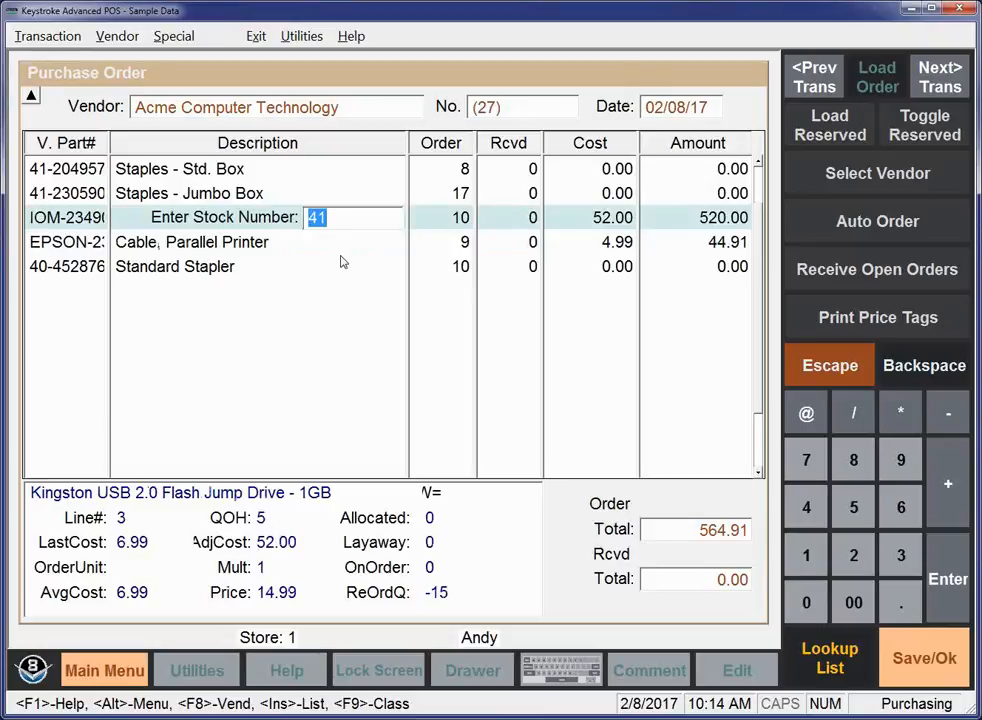
key("Down")
Step: Clear the transaction and generate a fresh order with Auto Order for vendor 1, Acme Computer Technology
left_click(37, 40)
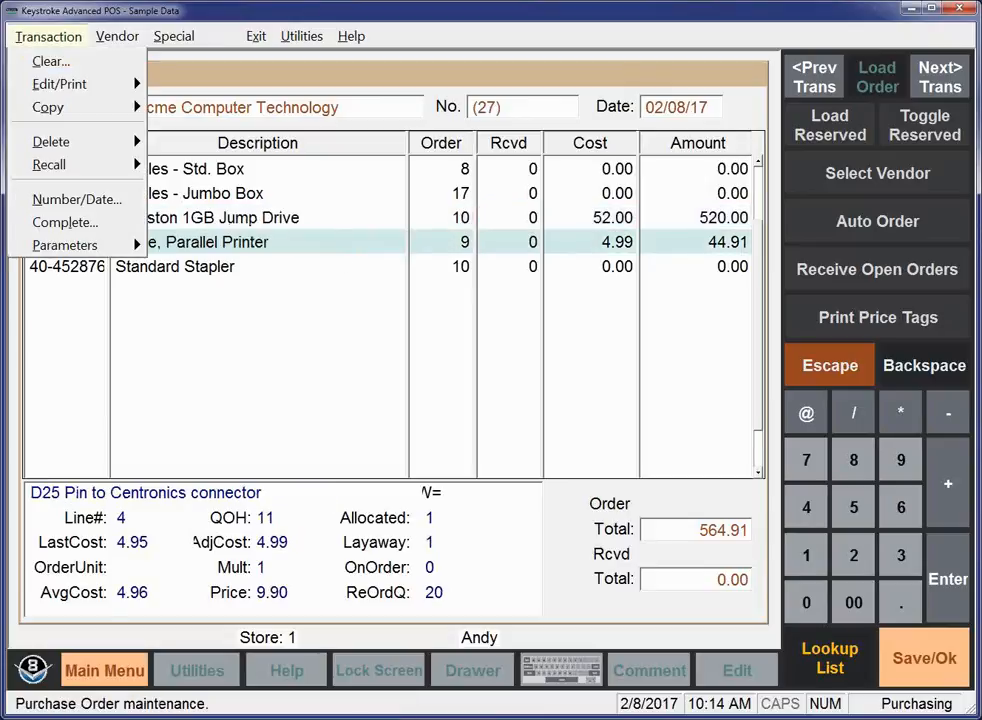
left_click(42, 64)
key("Return")
key("Return")
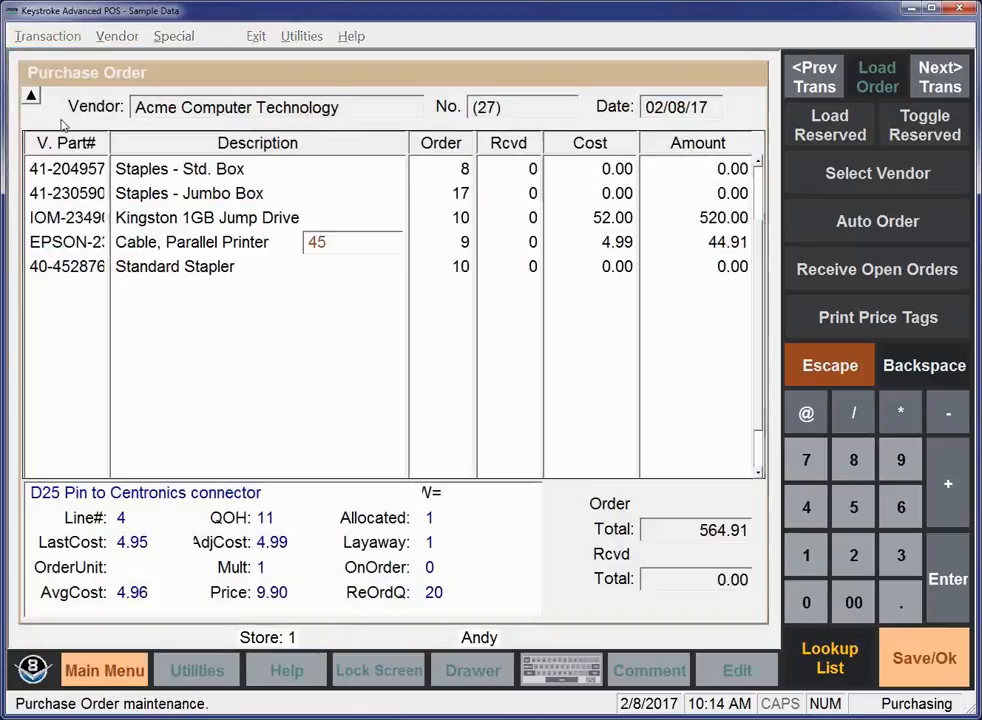
type("1")
key("Return")
key("Return")
left_click(842, 222)
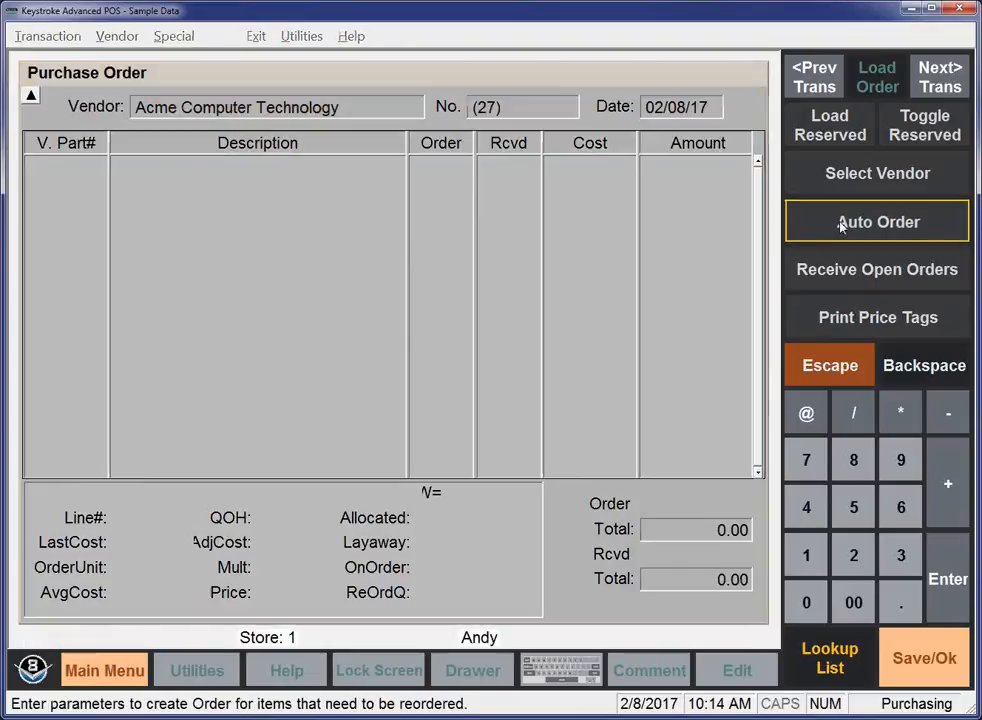
key("Return")
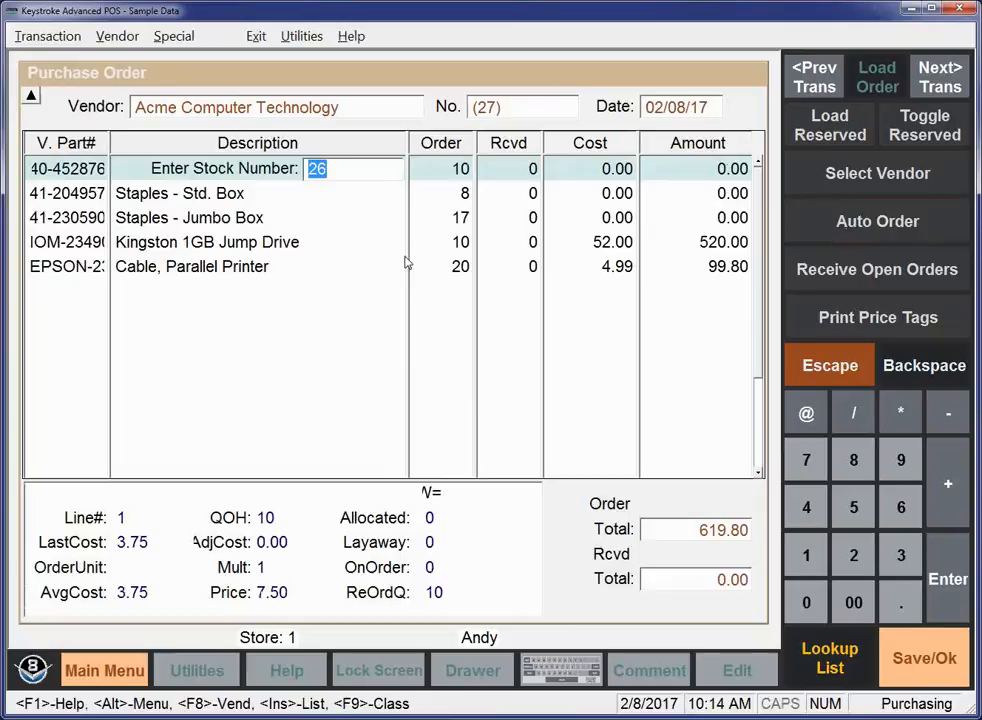
Step: Review the order data of the Cable, Parallel Printer line in the regenerated order and close it
left_click(231, 268)
left_click(231, 268)
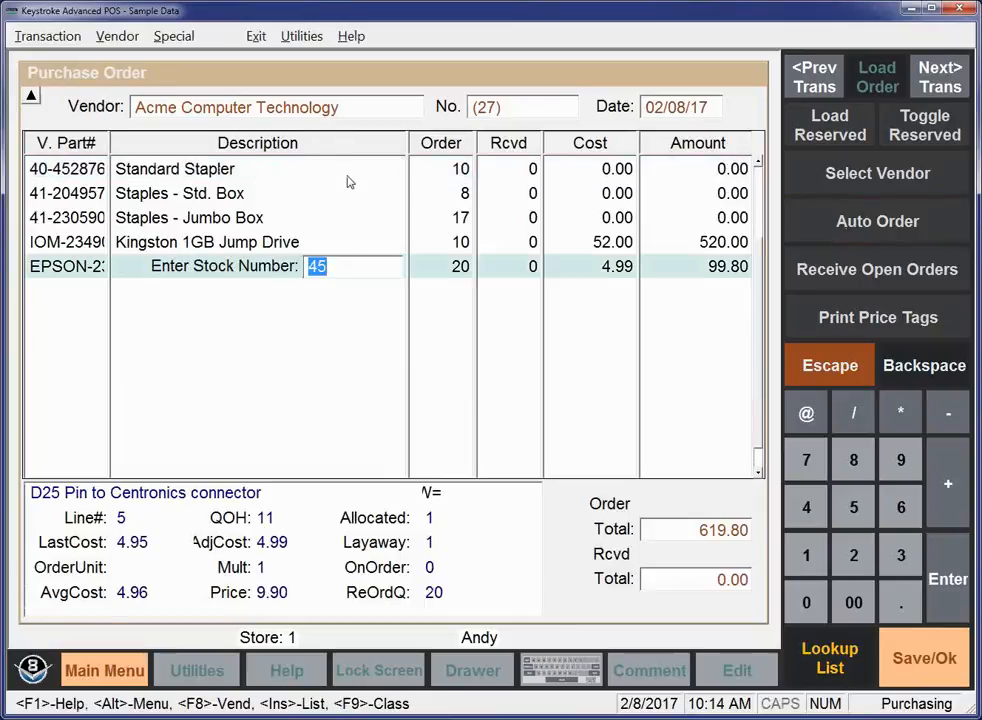
key("Return")
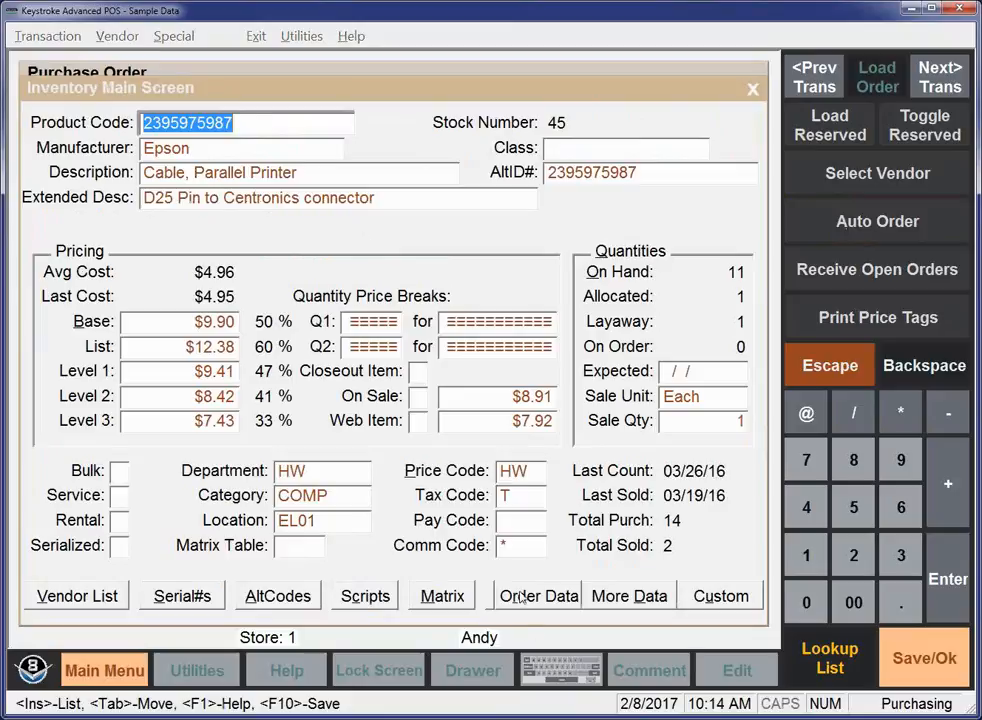
left_click(505, 597)
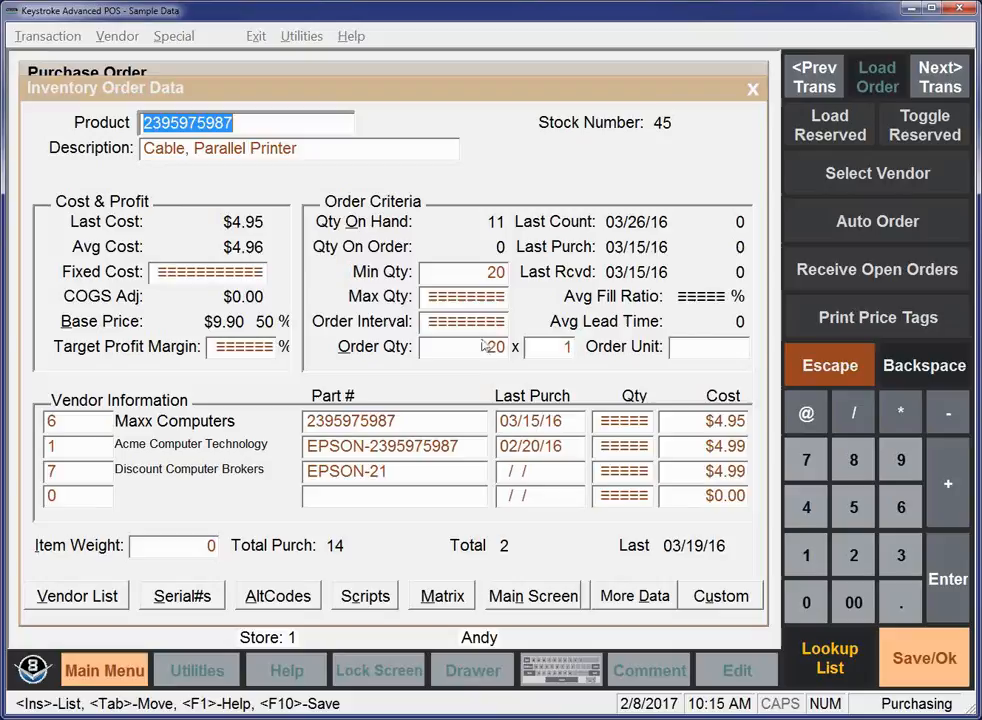
key("Escape")
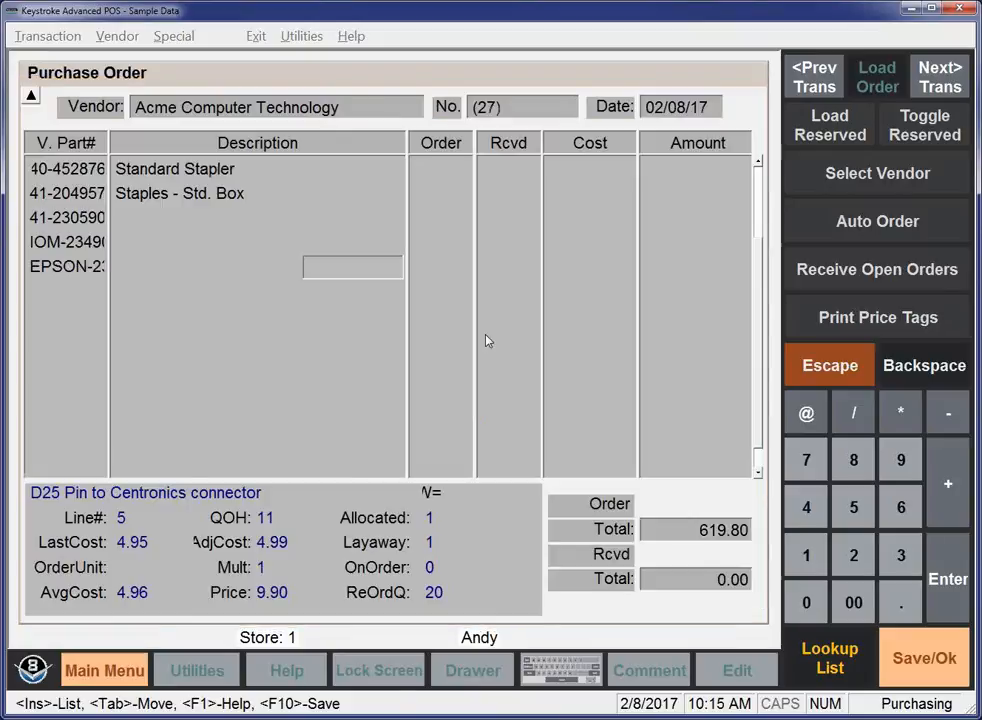
Step: Complete the Acme Computer Technology purchase order and save it without printing or emailing
key("Return")
key("Return")
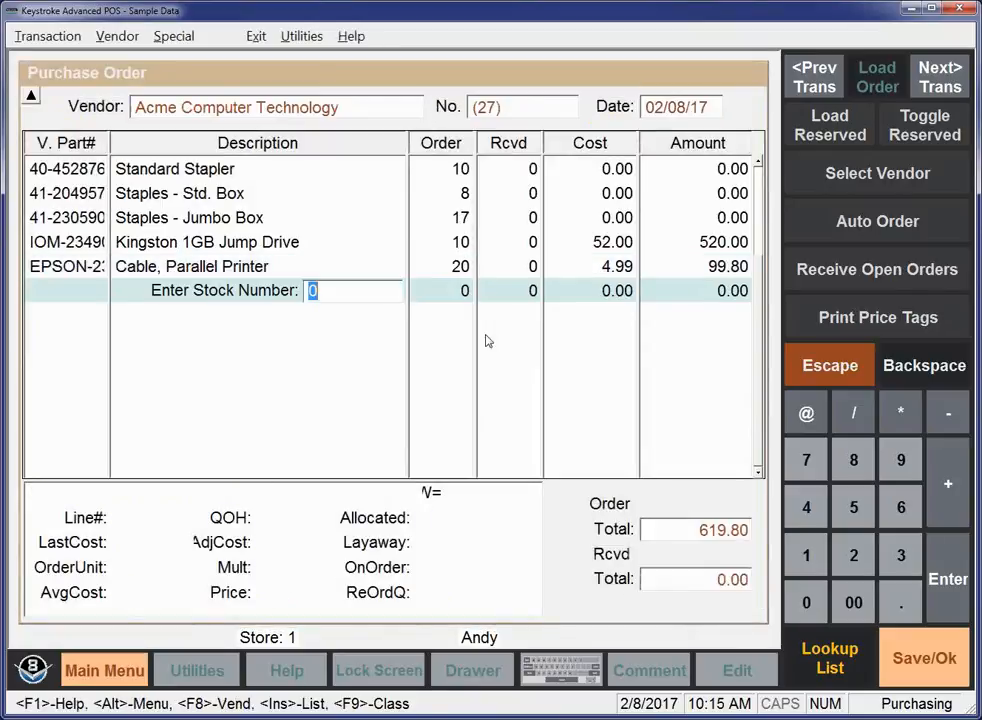
key("Return")
key("Return")
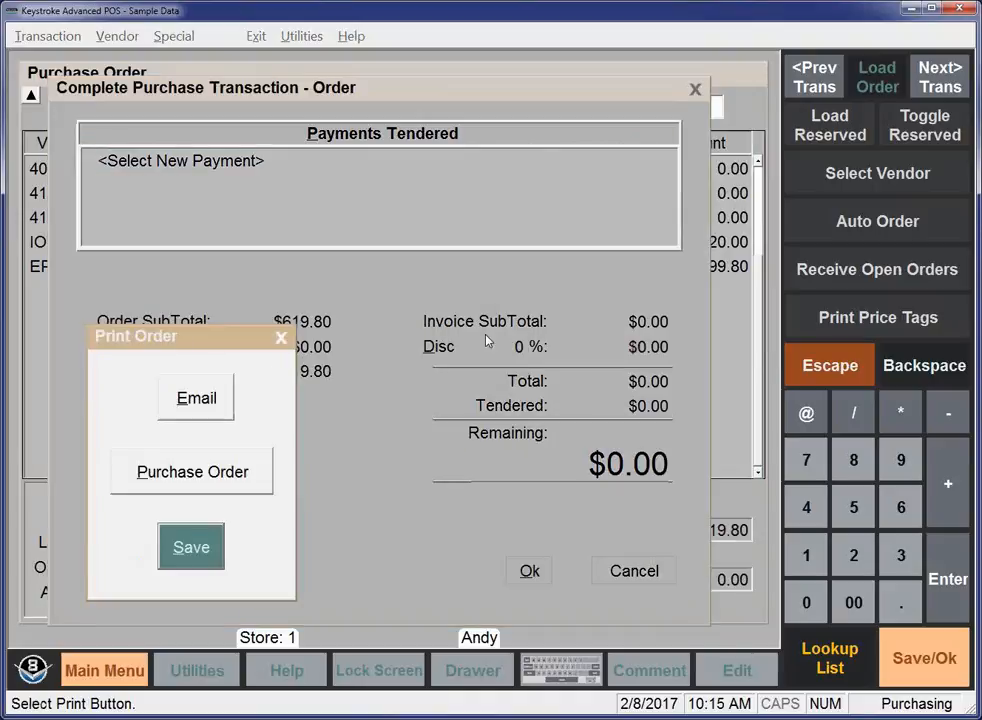
key("Return")
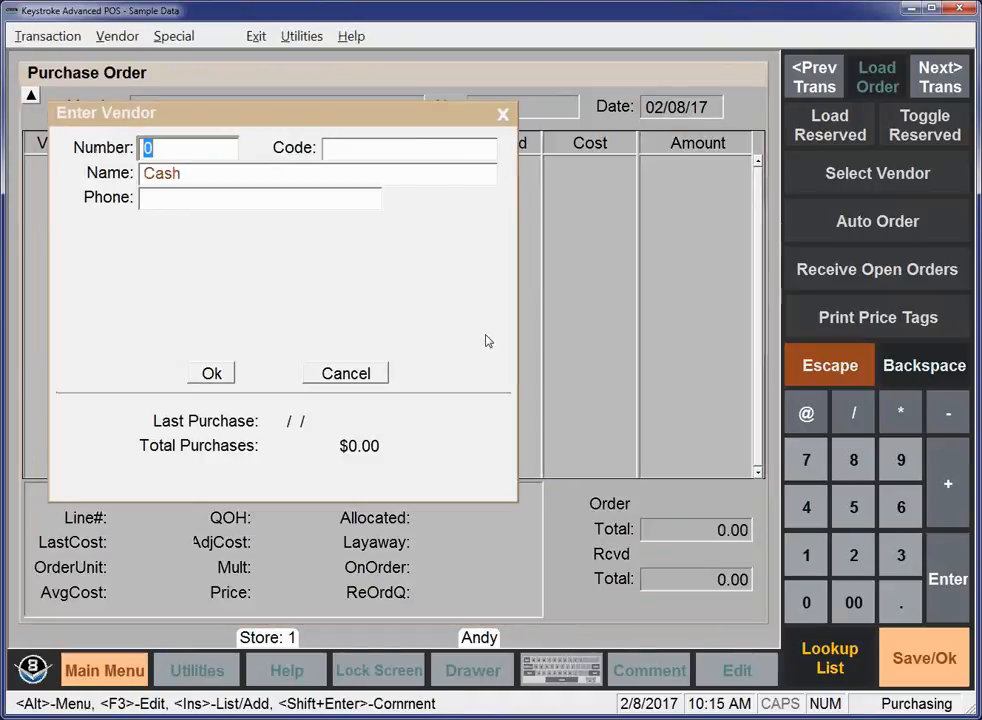
Step: Reload the saved Acme Computer Technology order and mark all non-serialized lines as fully received
key("Page_Up")
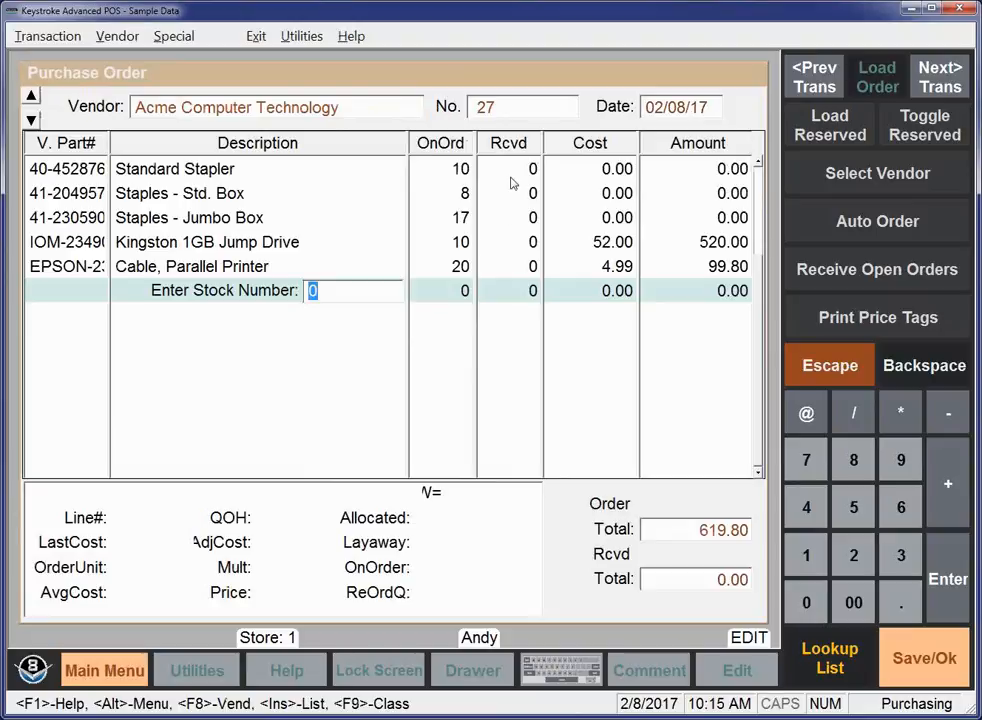
key("ctrl+r")
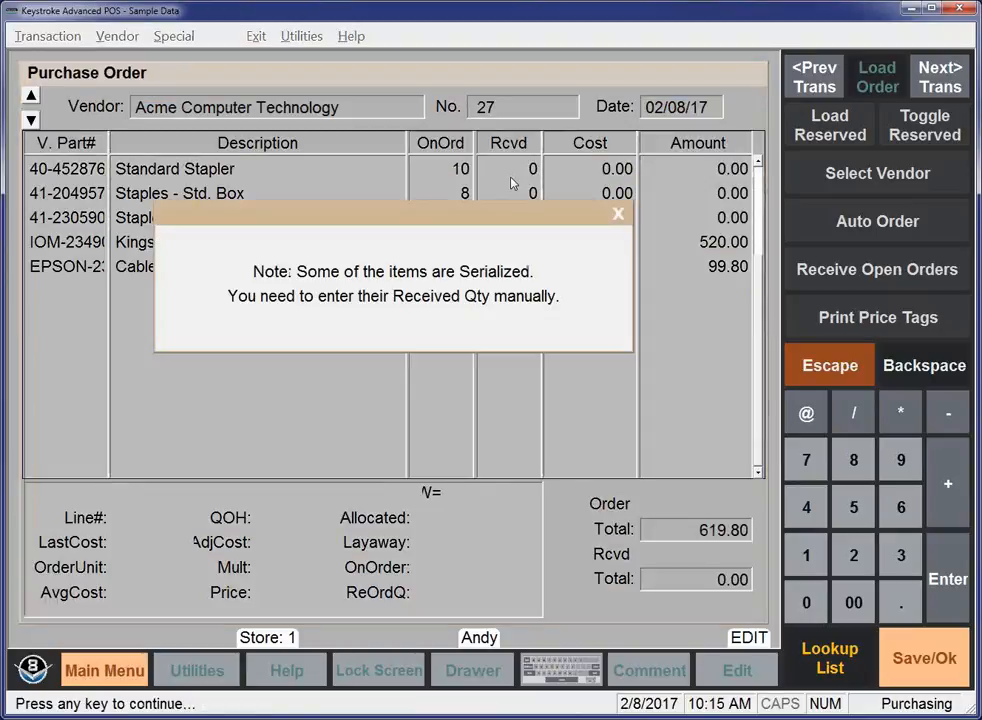
key("Return")
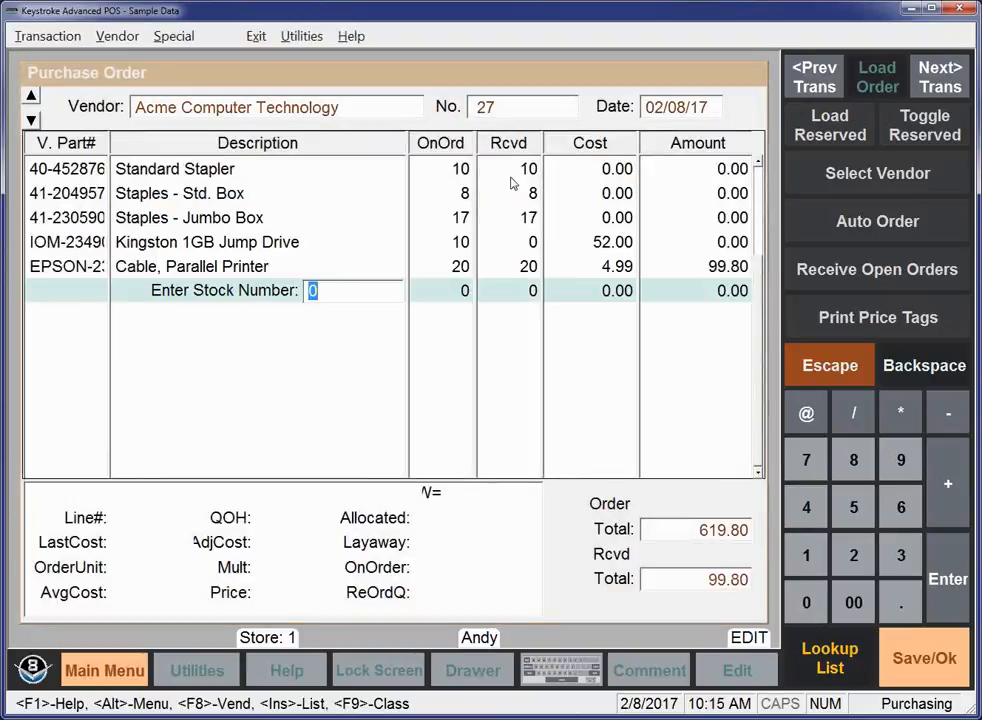
Step: Receive 10 of the Kingston 1GB Jump Drive and enter 1 through 10 as its new serial numbers
key("Up")
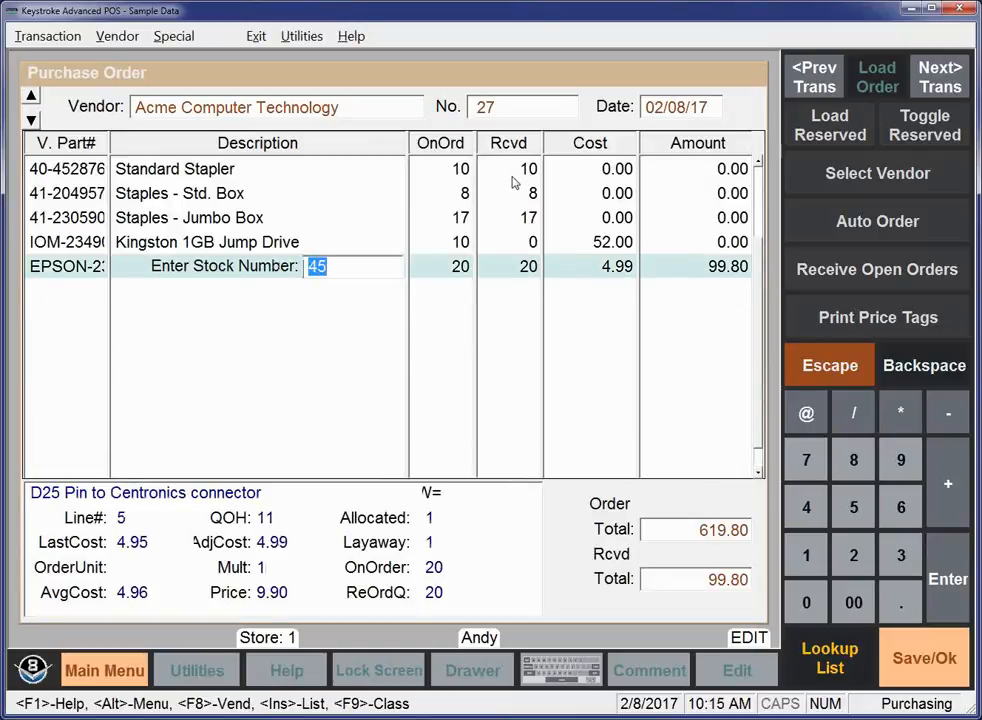
key("Up")
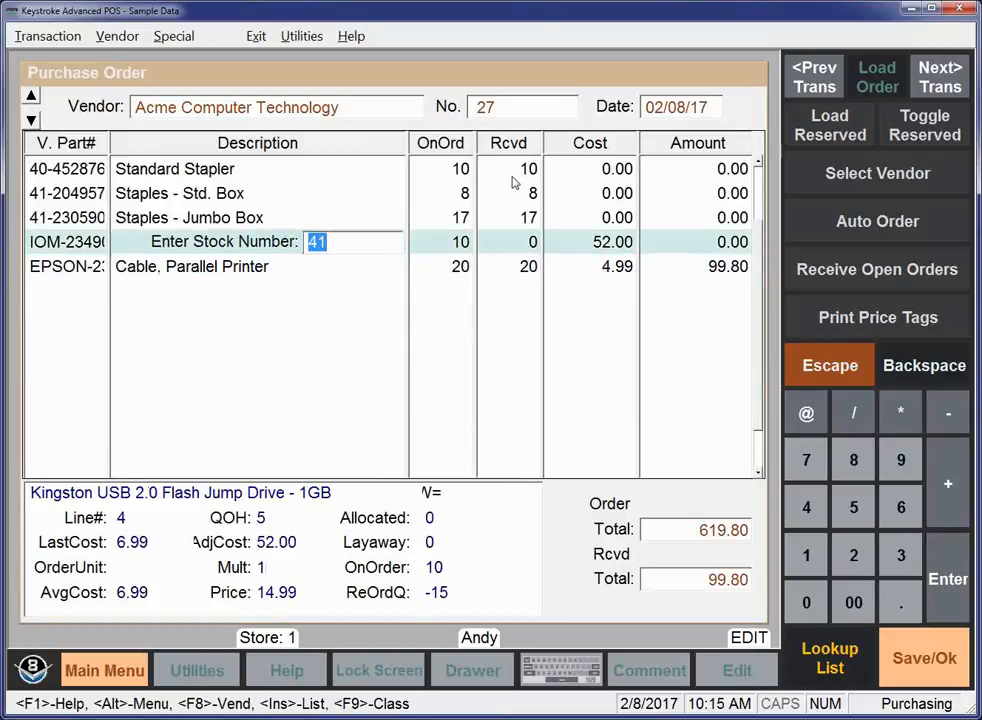
left_click(522, 245)
type("10")
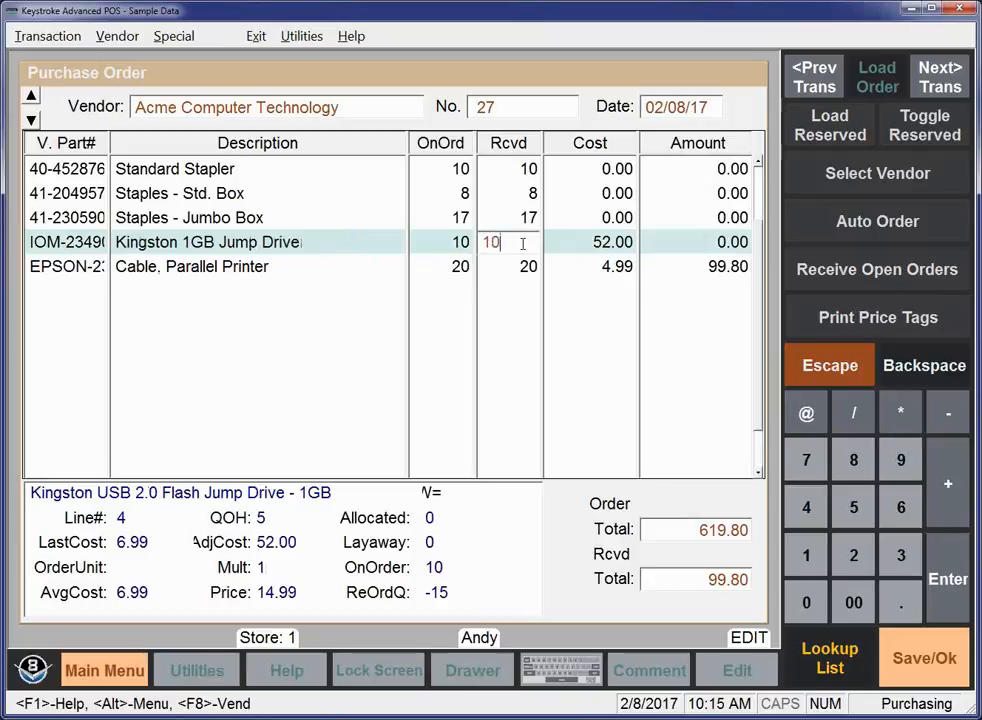
key("Return")
type("1")
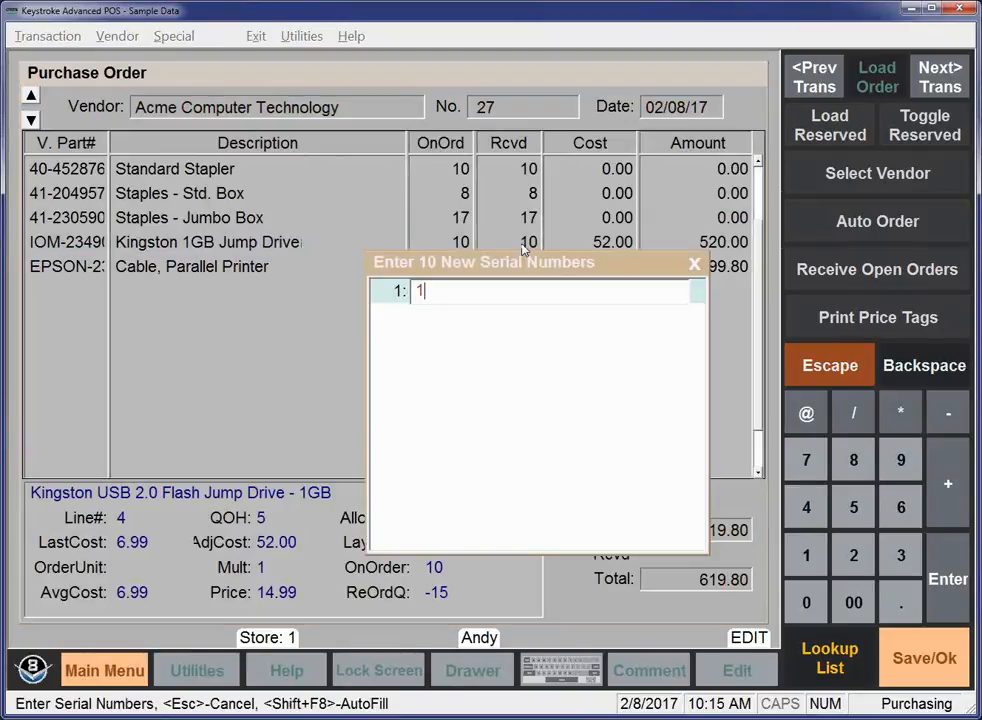
key("Return")
type("2")
key("Return")
type("3")
key("Return")
type("4")
key("Return")
type("5")
key("Return")
type("6")
key("Return")
type("7")
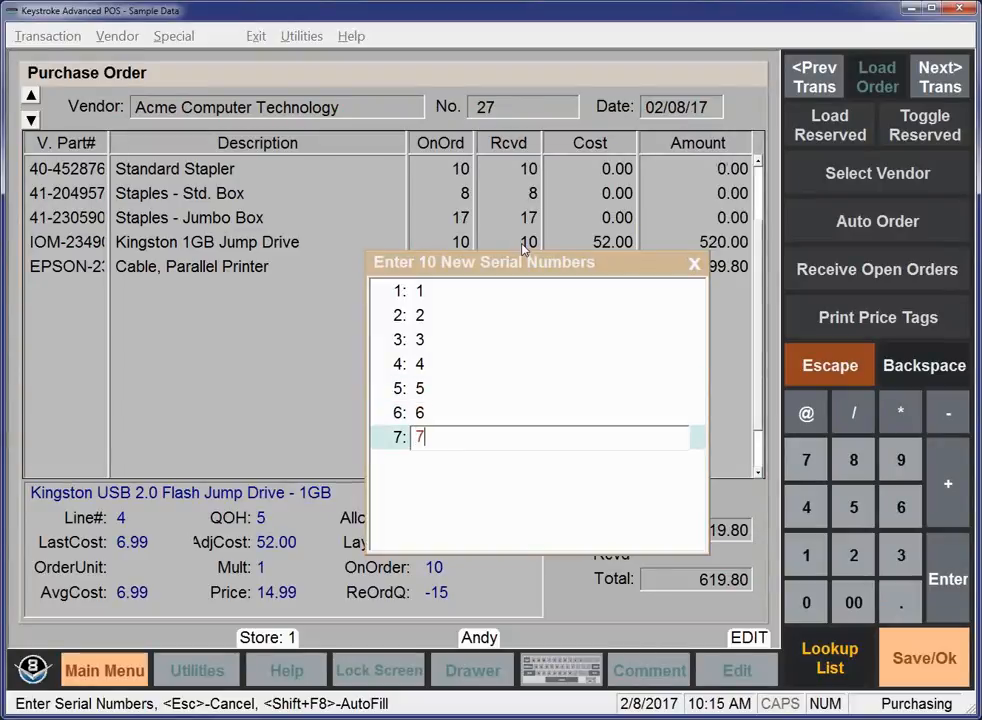
key("Return")
type("8")
key("Return")
type("9")
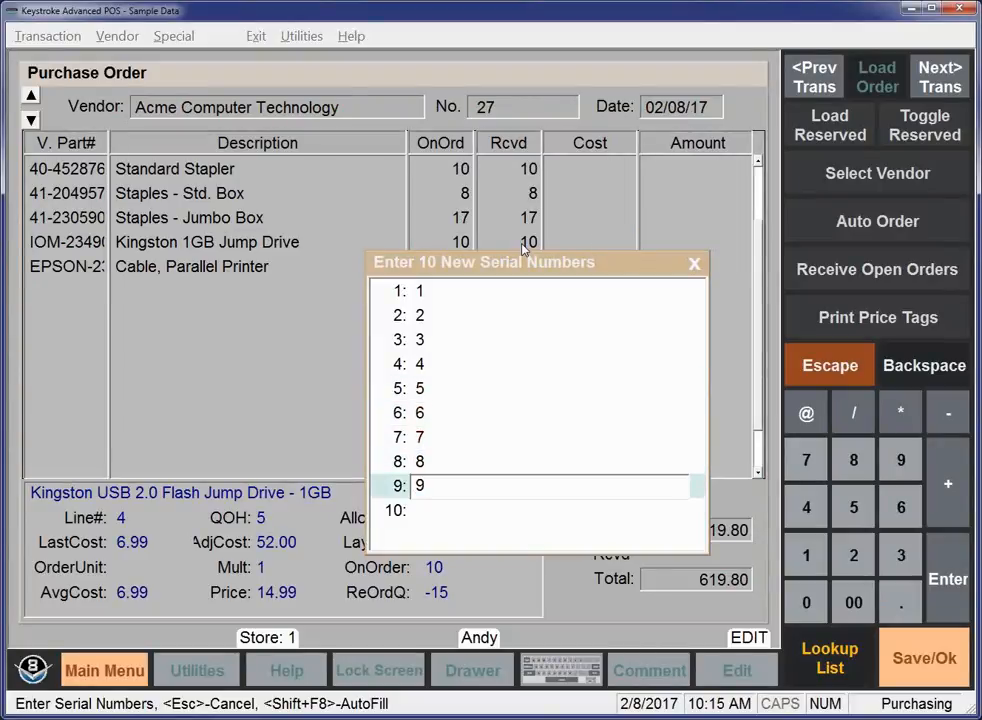
key("Return")
type("10")
key("Return")
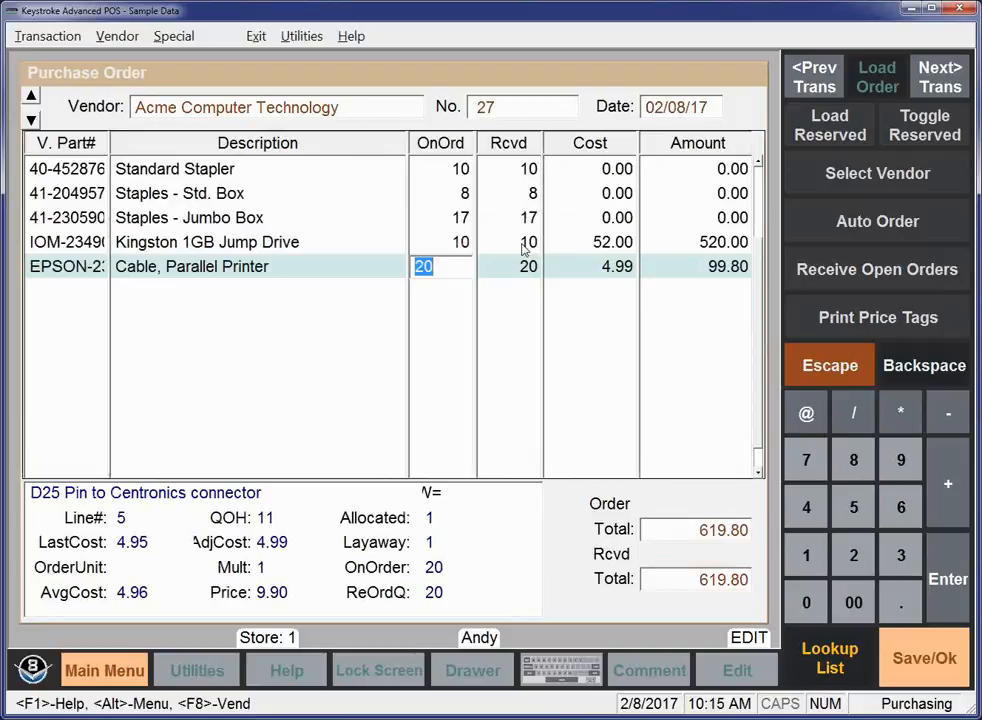
Step: Complete the fully received Acme Computer Technology order without a payment and save it without printing
key("Return")
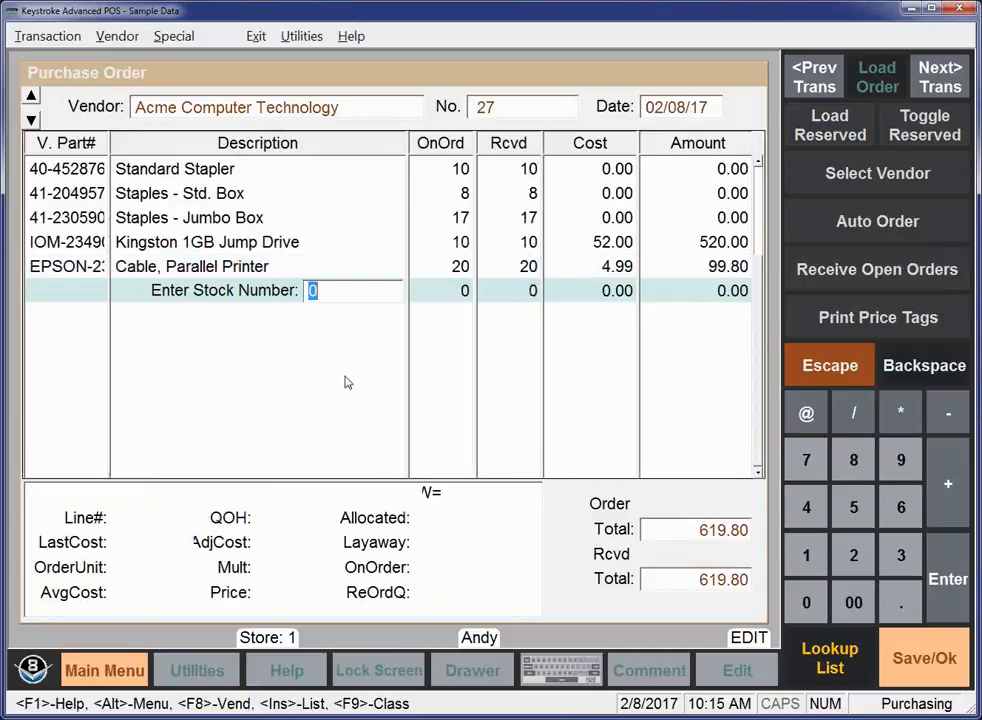
key("Return")
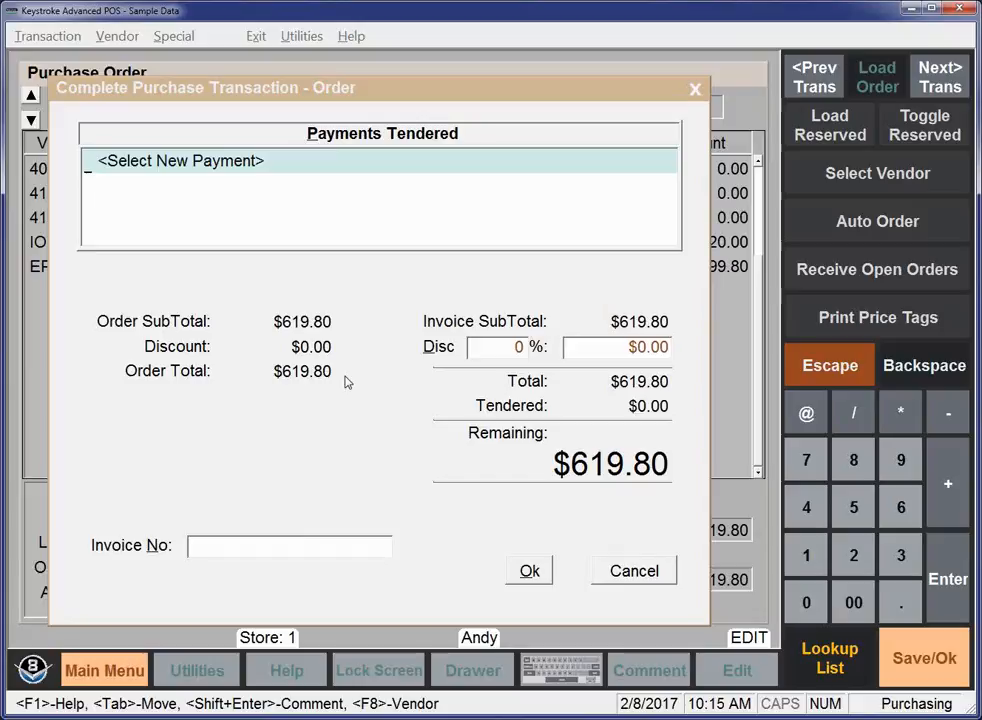
key("Return")
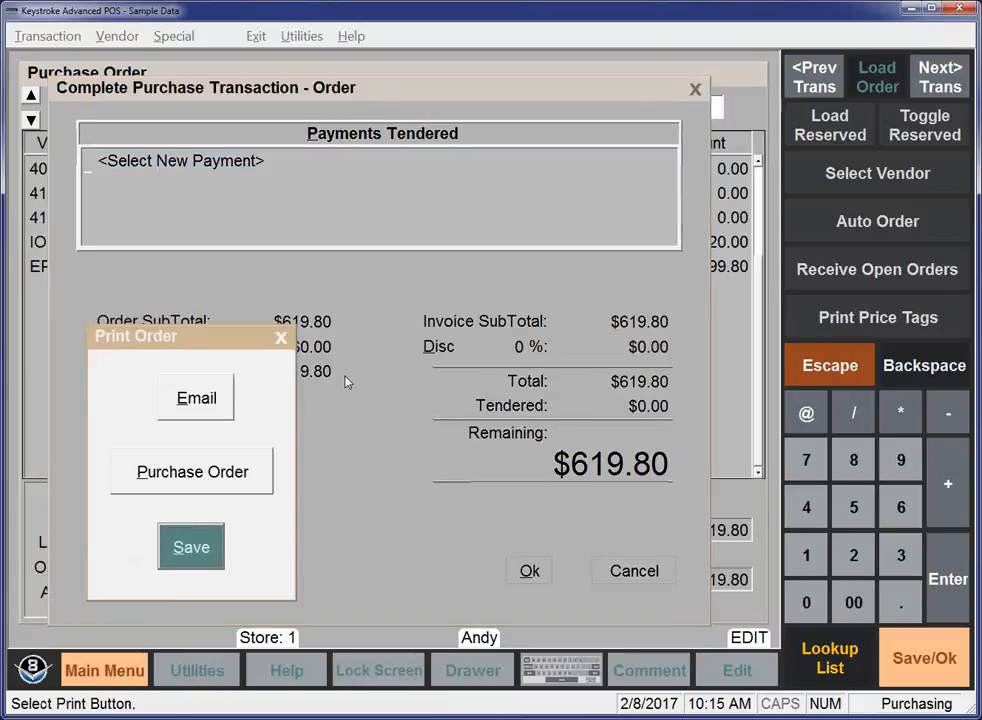
key("Return")
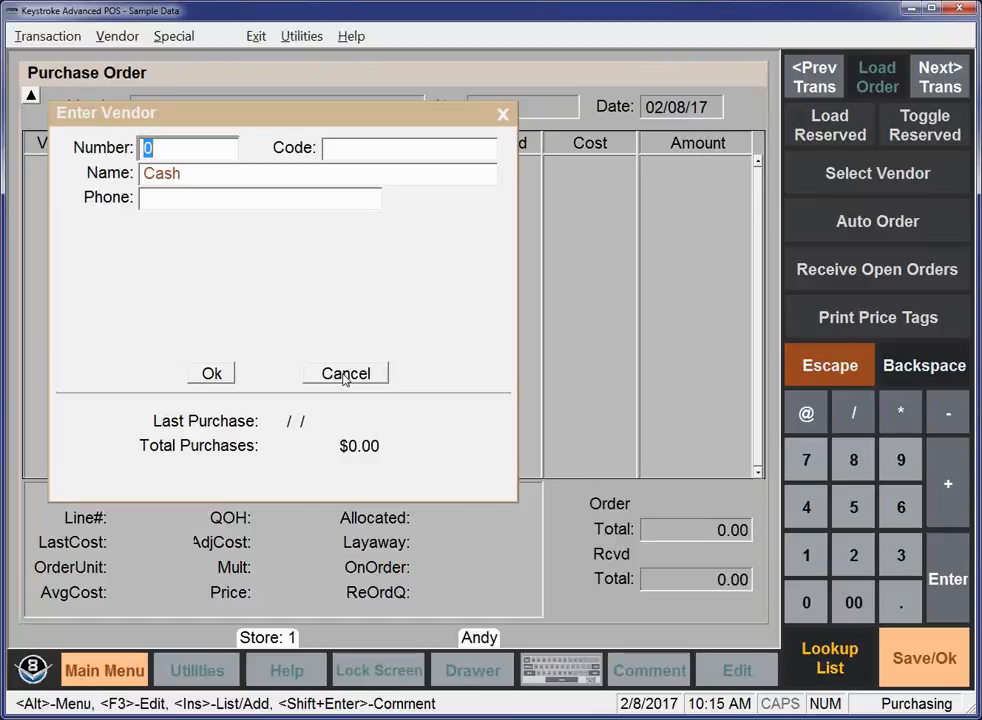
Step: Switch the new purchasing transaction's type to Reserved
left_click(170, 38)
mouse_move(285, 130)
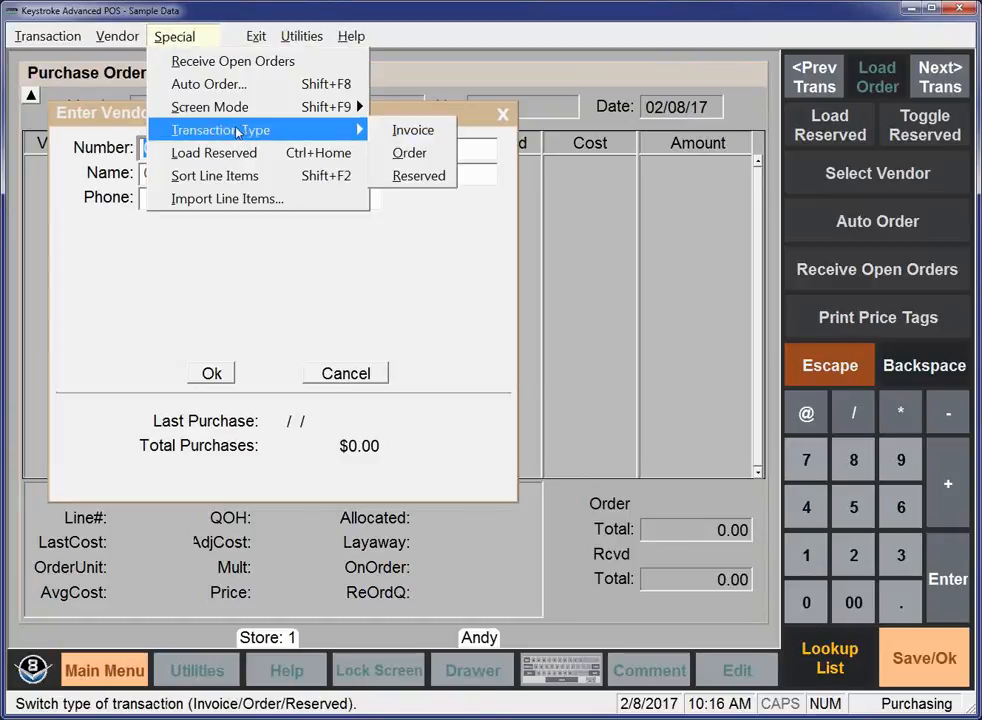
left_click(416, 180)
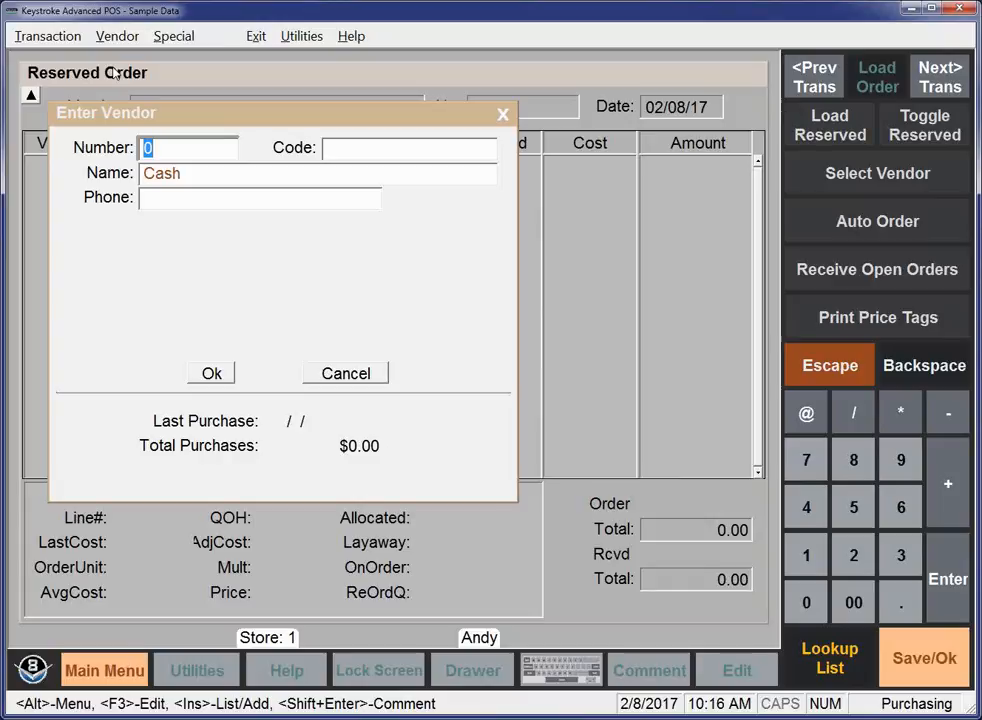
Step: Generate a reserved order with Auto Order for vendor 2, Jackson Stationary Supply, keeping the default criteria
type("2")
key("Return")
key("Return")
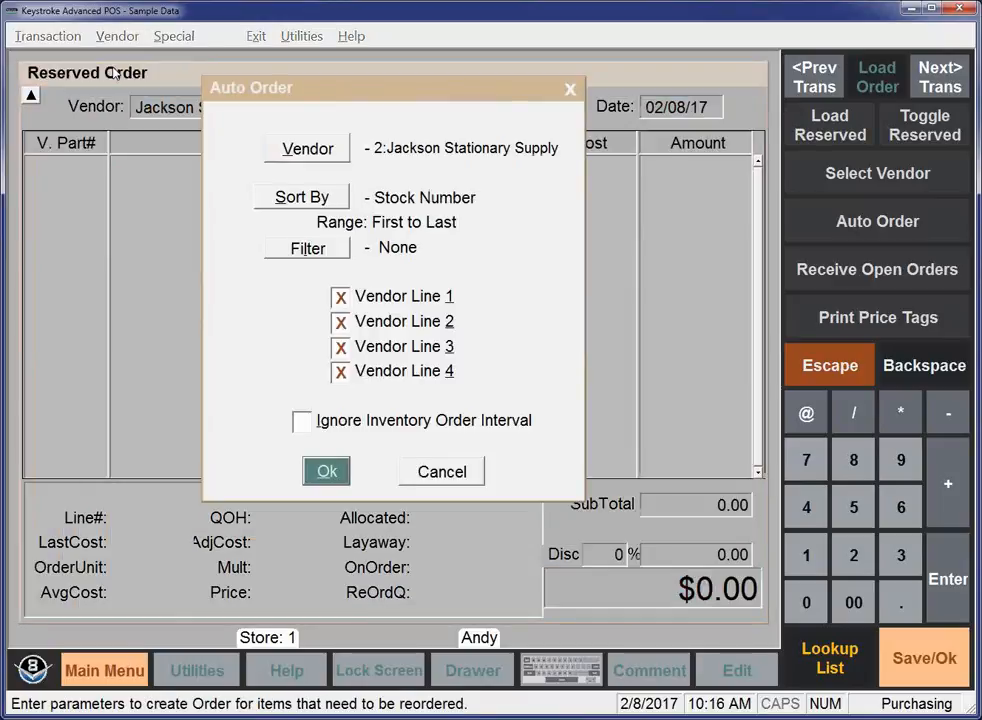
key("Return")
key("Return")
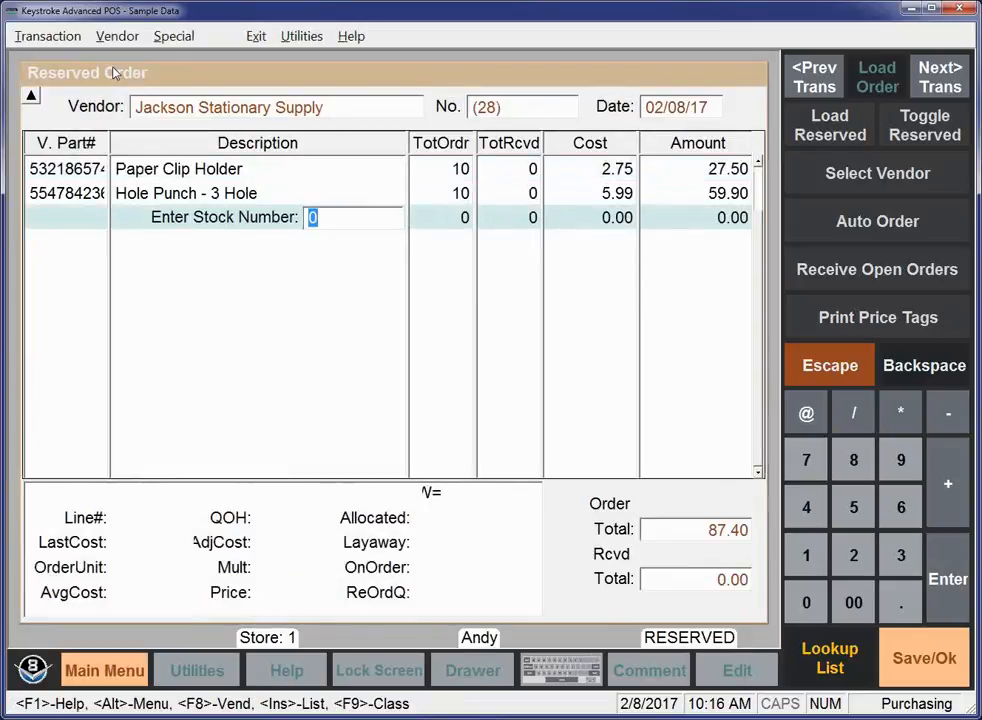
Step: Review the inventory order data of the Paper Clip Holder line in the reserved order and close it
key("Up")
key("Up")
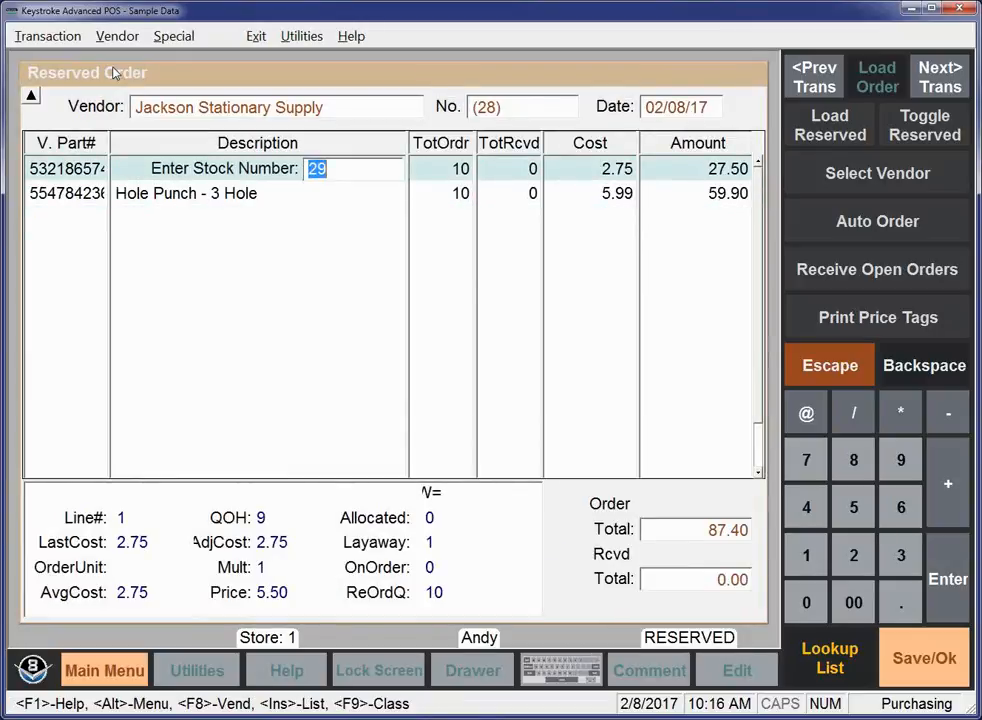
key("ctrl+Return")
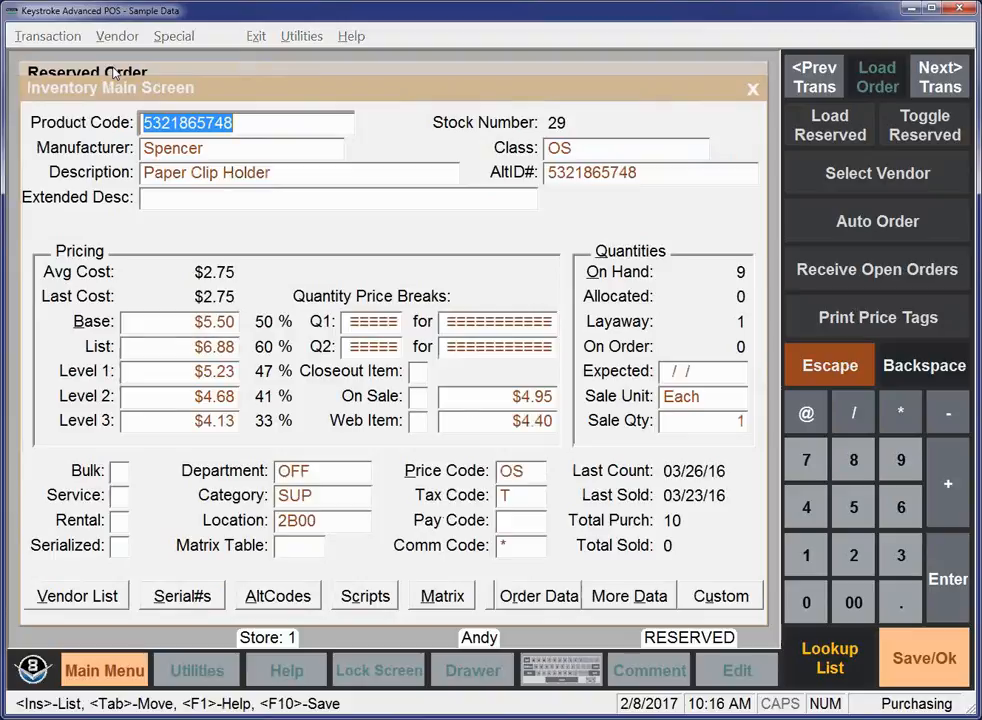
left_click(530, 596)
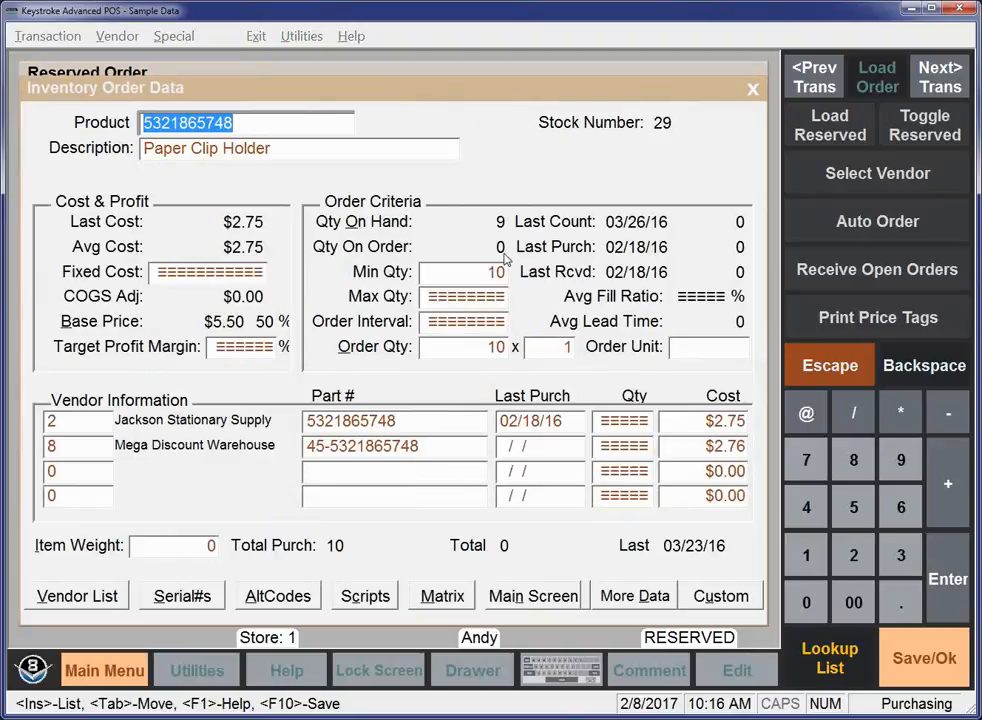
key("Escape")
Step: Complete the Jackson Stationary Supply reserved order and save it
key("Down")
key("Down")
key("Return")
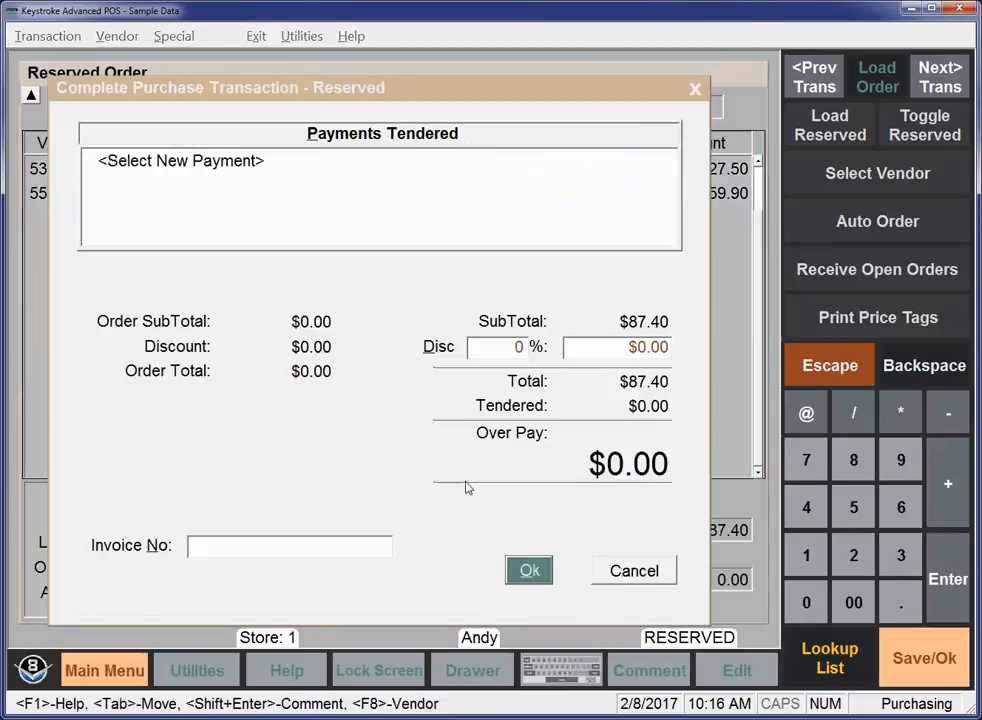
key("Return")
key("Return")
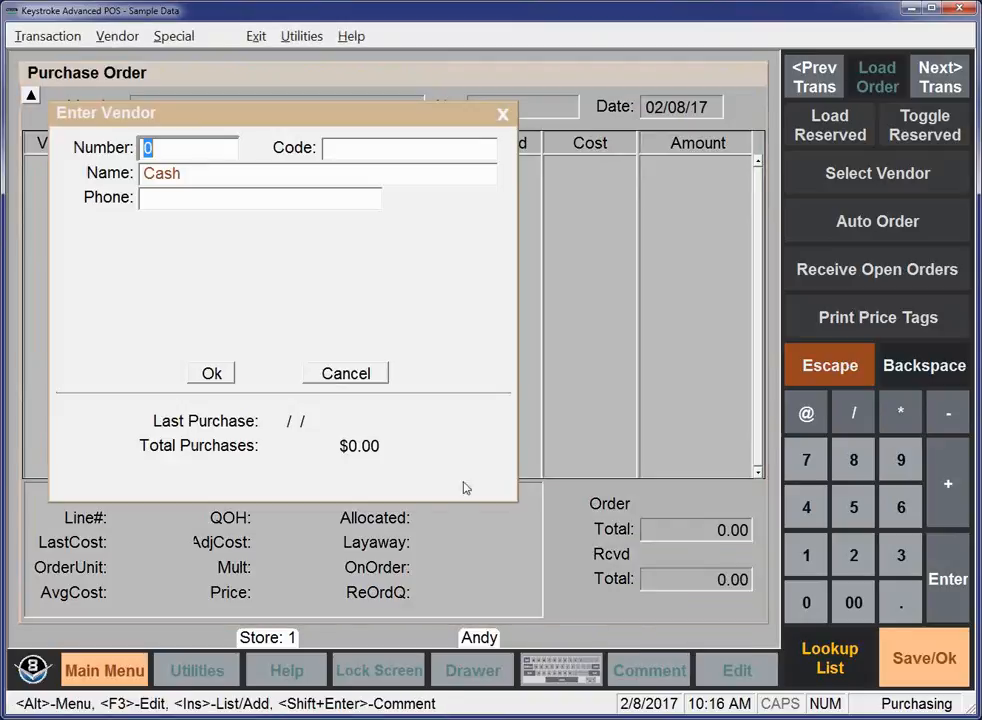
Step: Switch back to reserved transactions and reload the saved Jackson Stationary Supply order
key("Page_Down")
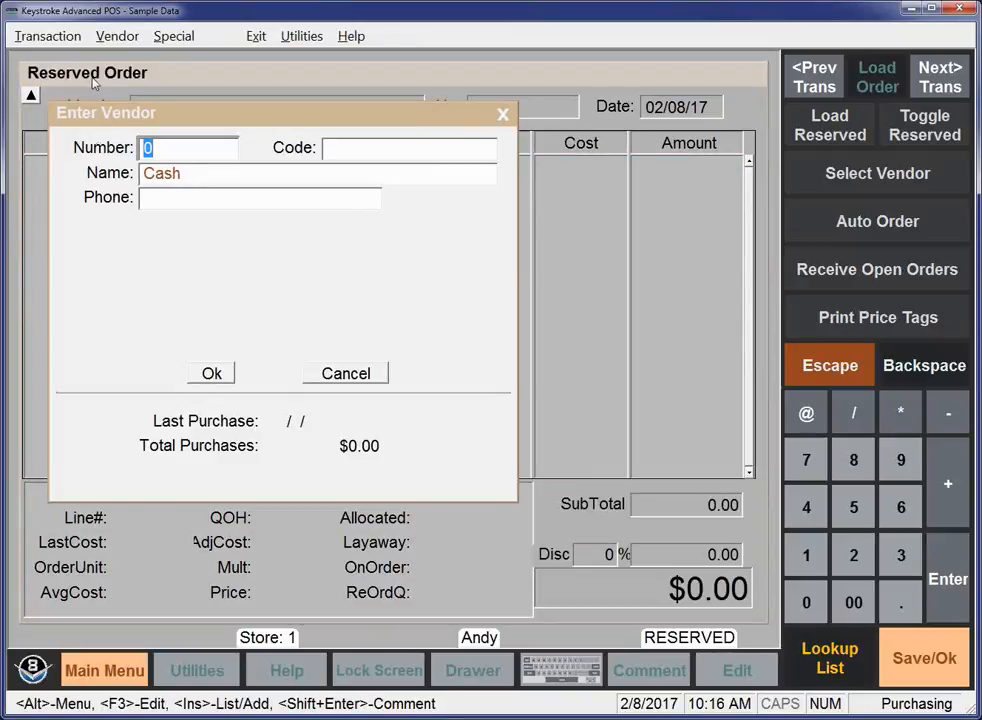
key("Page_Up")
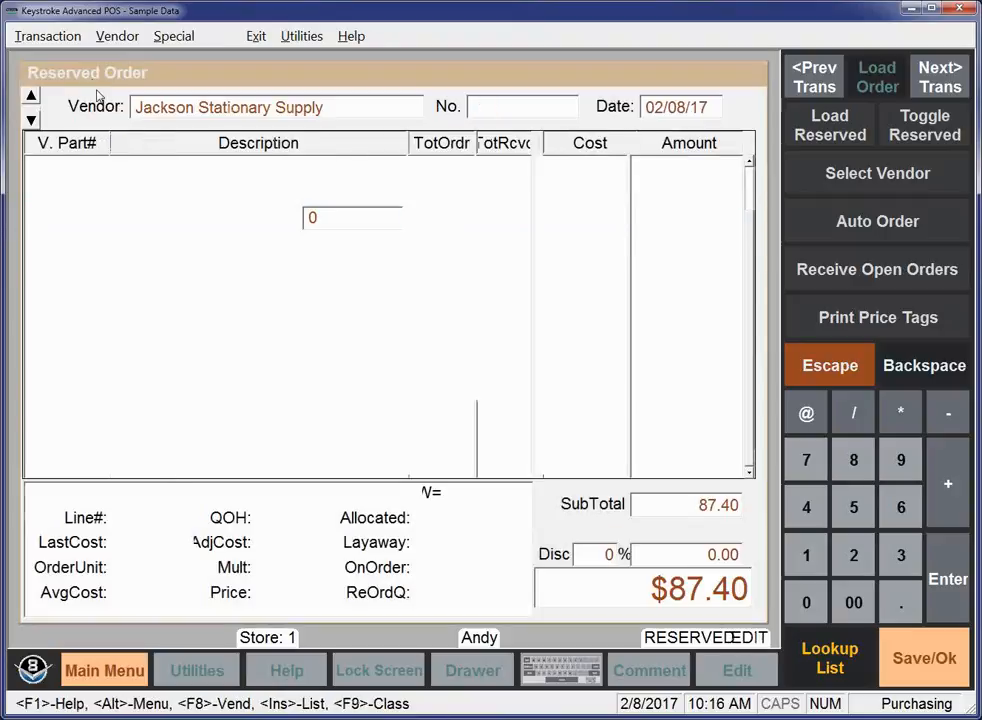
Step: Check the order criteria of the Paper Clip Holder line in the reloaded reserved order and close the item
left_click(119, 169)
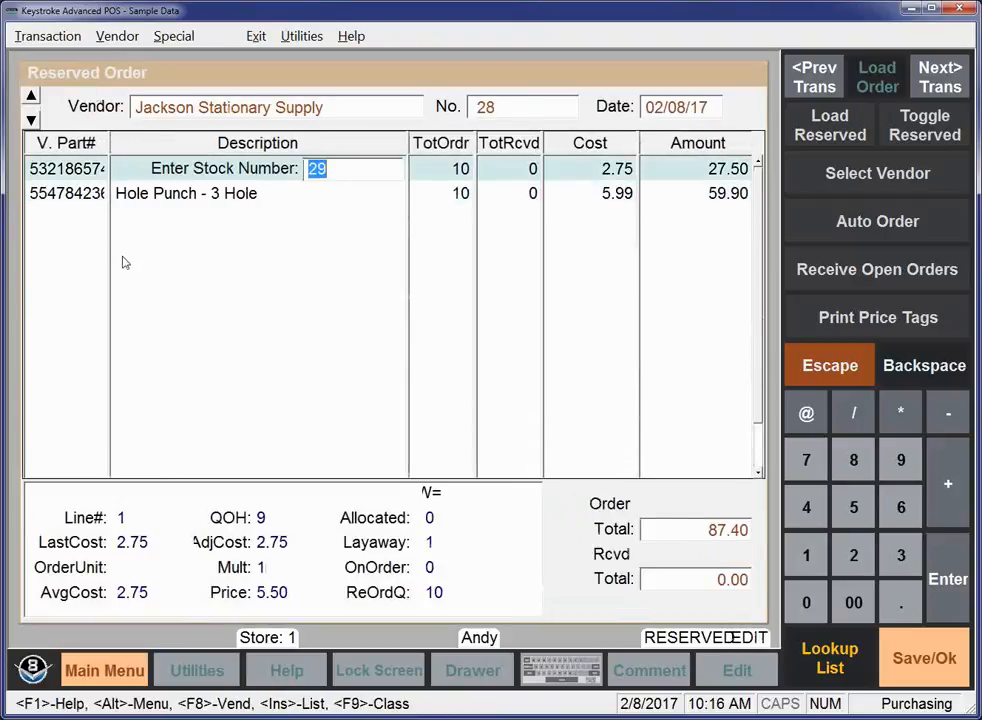
key("Return")
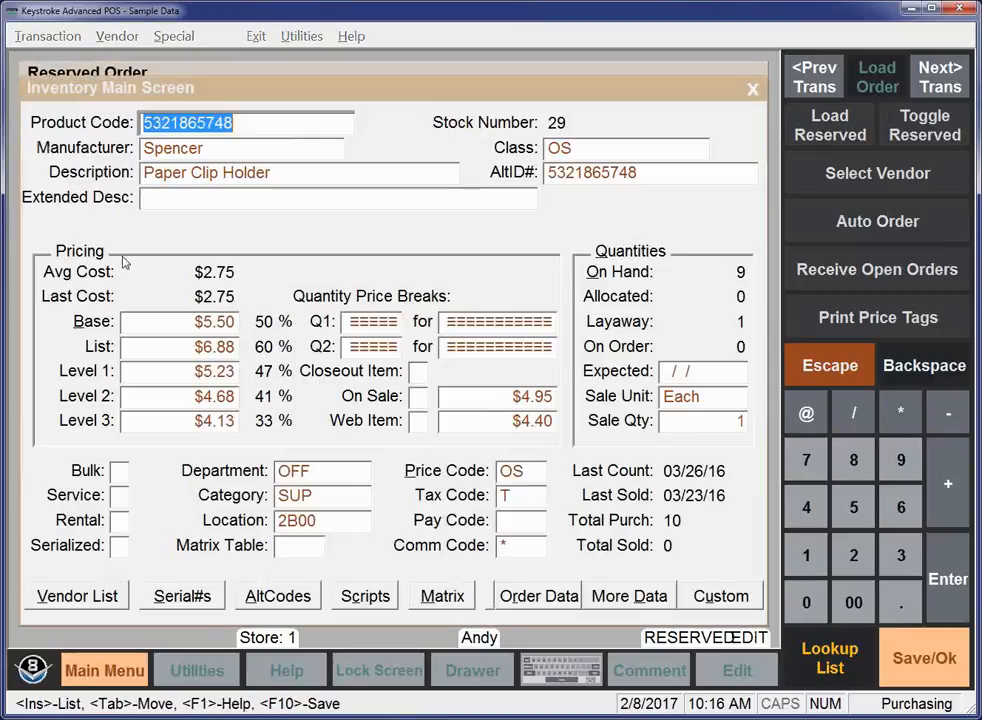
left_click(511, 596)
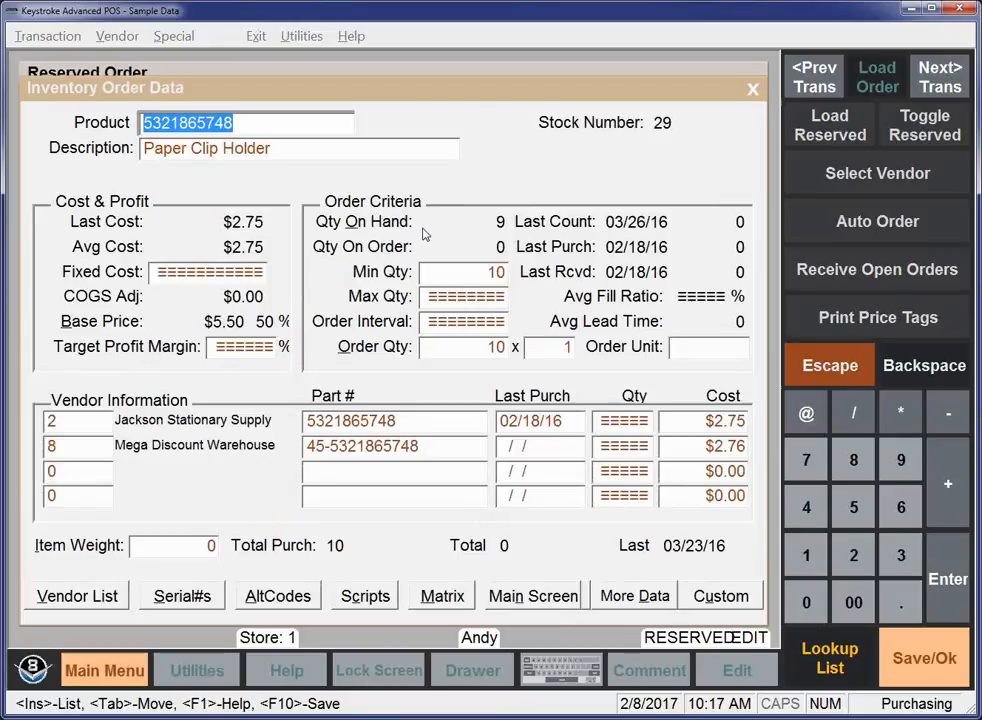
key("Escape")
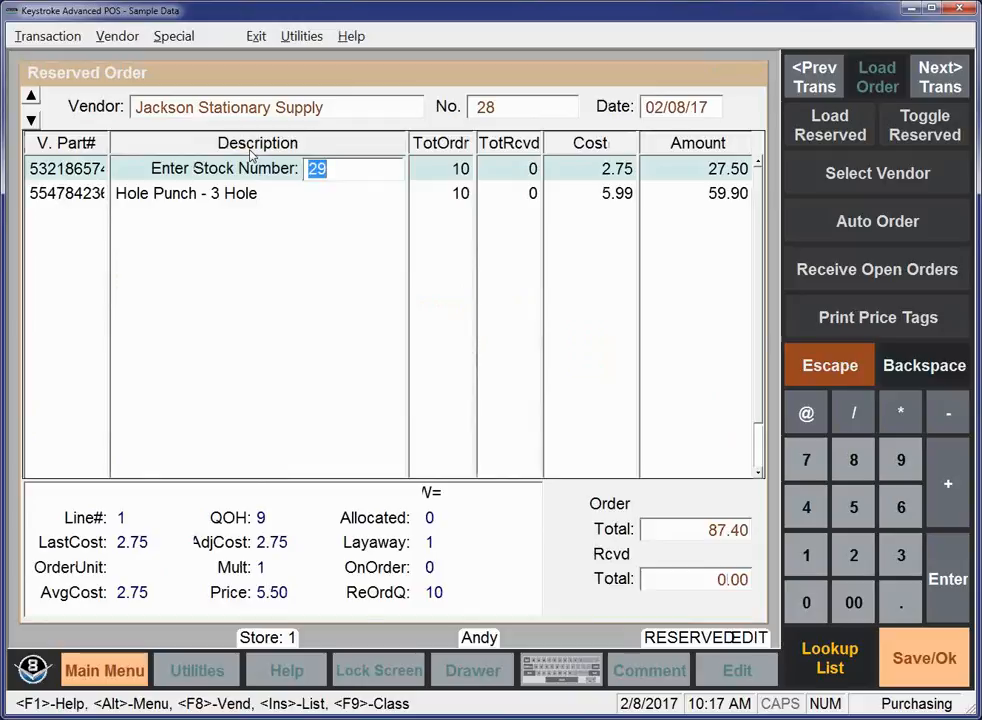
Step: Convert the Jackson Stationary Supply reserved order to a regular purchase order, then complete and save it without printing
key("ctrl+r")
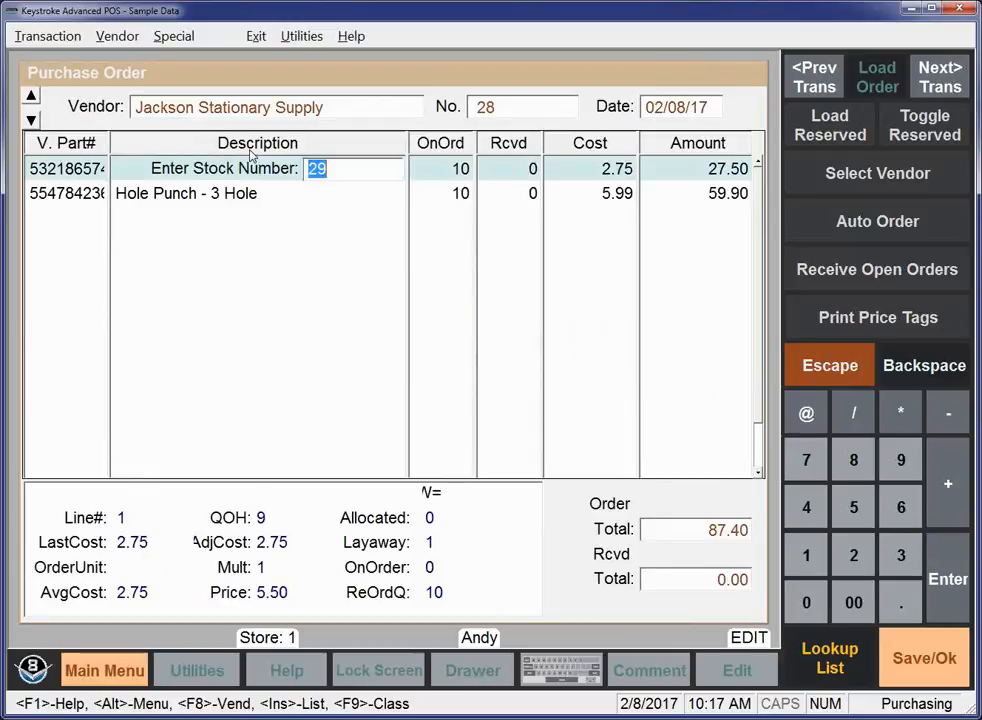
key("Down")
key("Up")
key("ctrl+Return")
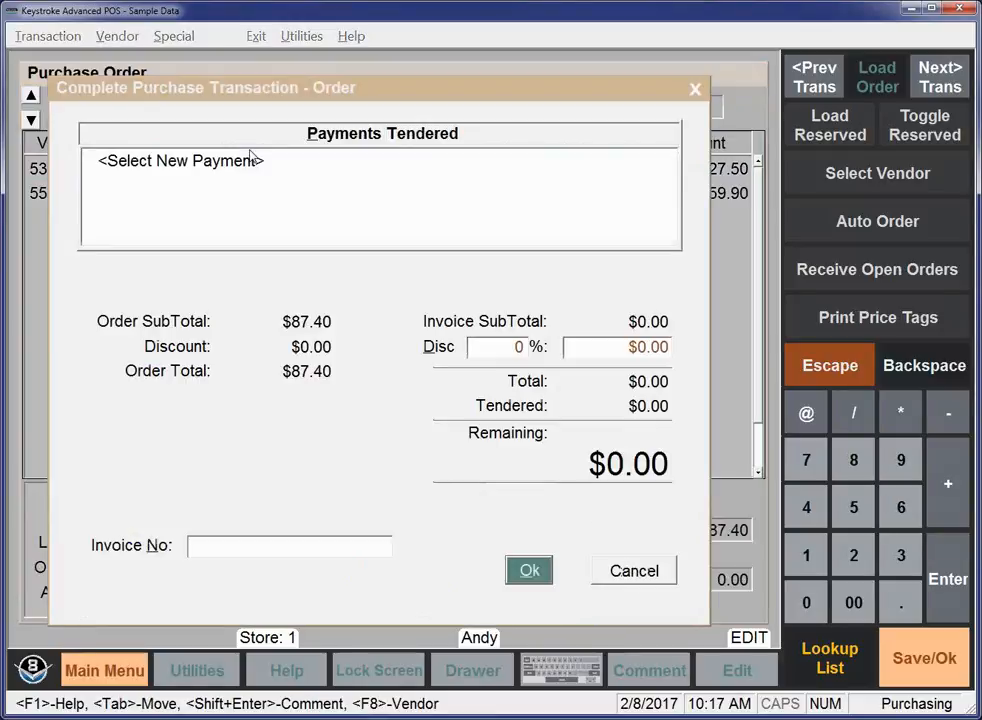
key("Return")
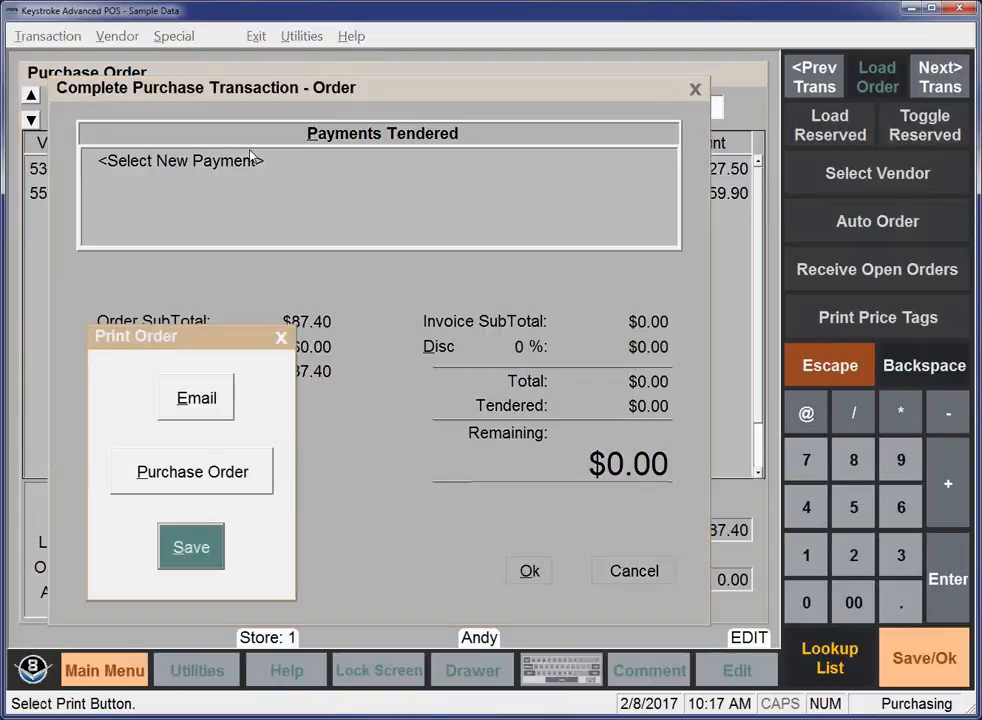
key("Return")
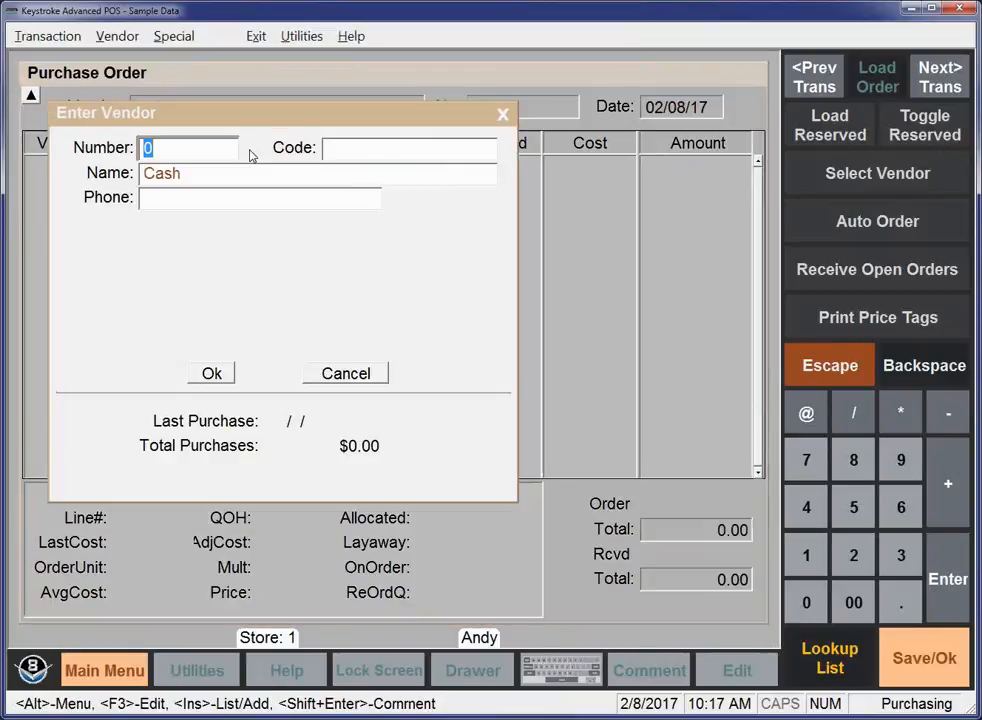
Step: Reload the saved Jackson Stationary Supply purchase order, check the Paper Clip Holder's on-order quantity and order data, and close the item
key("ctrl+Page_Up")
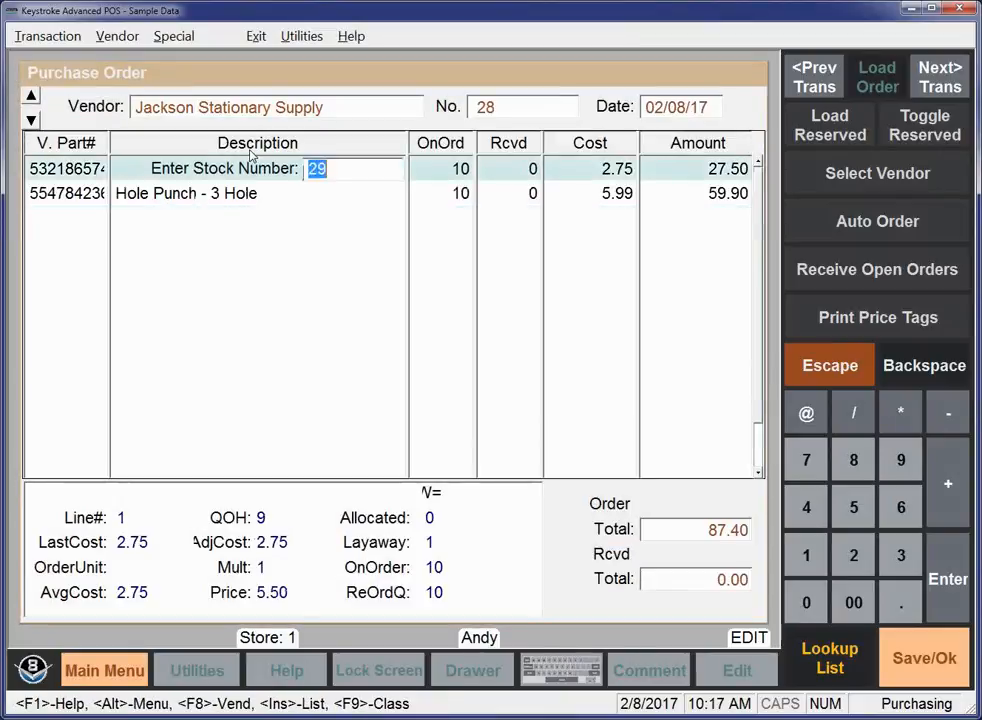
key("ctrl+e")
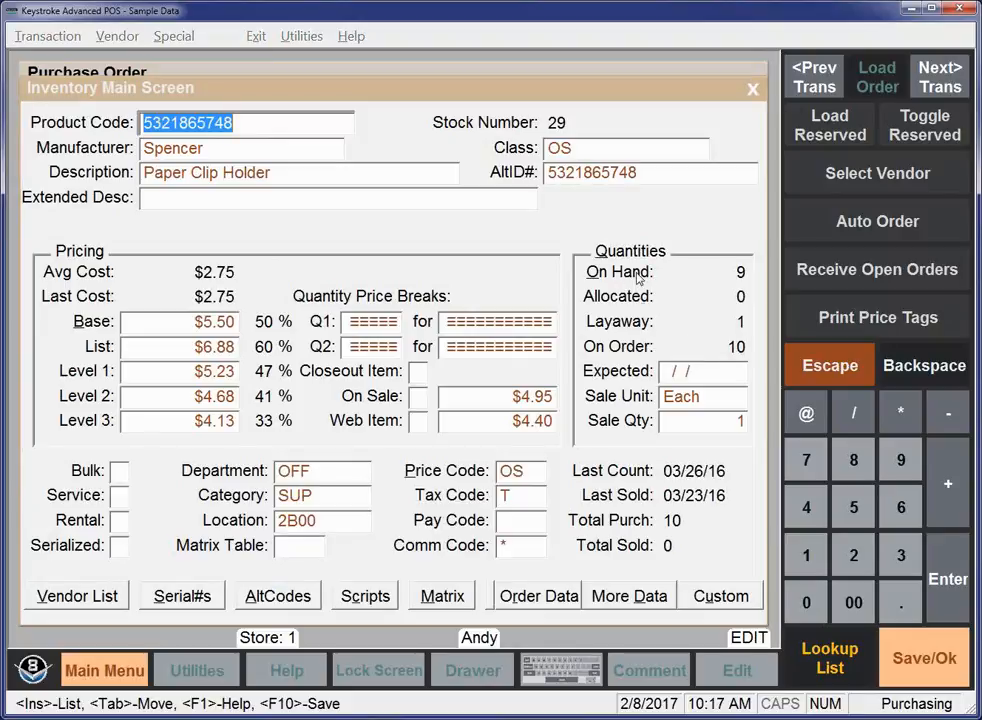
left_click(530, 596)
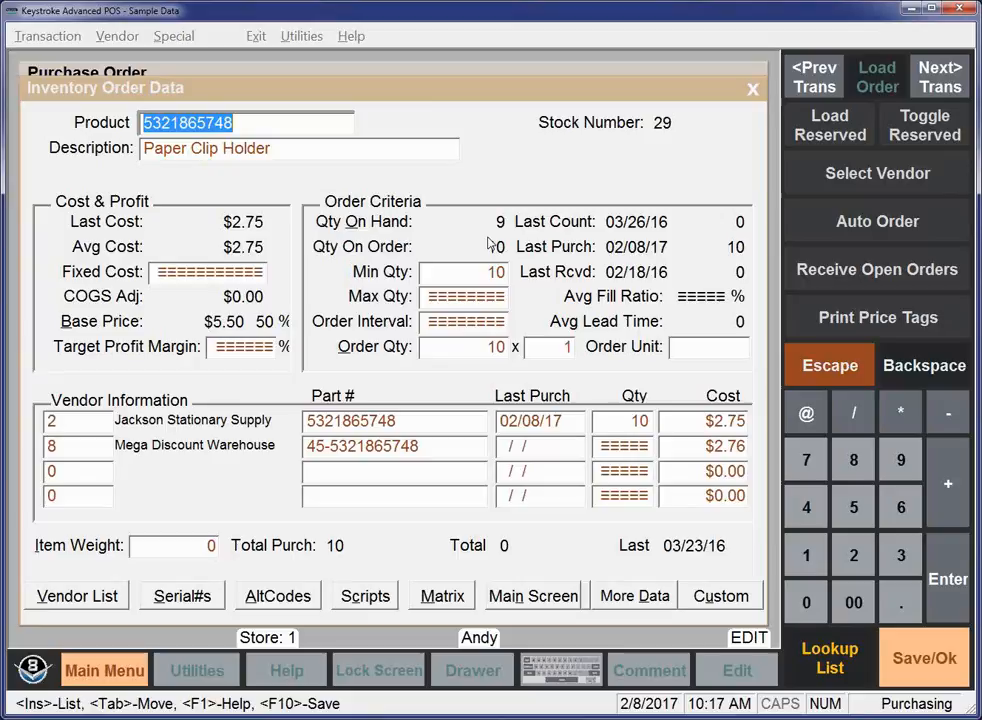
key("Escape")
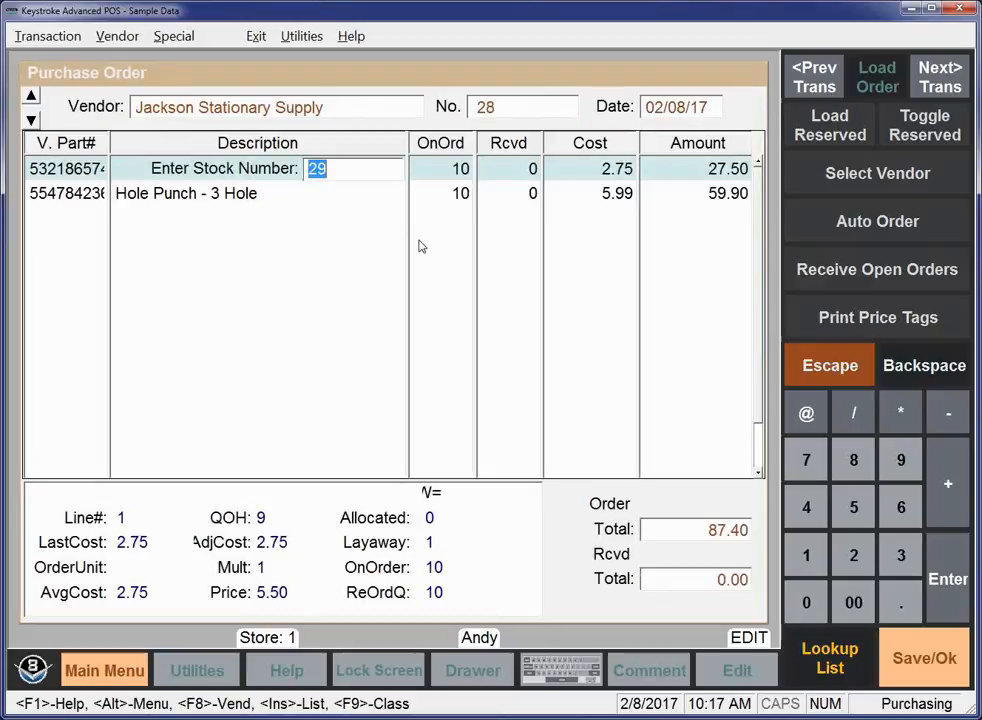
Step: Mark both the Paper Clip Holder and Hole Punch lines as fully received, 10 each
key("Right")
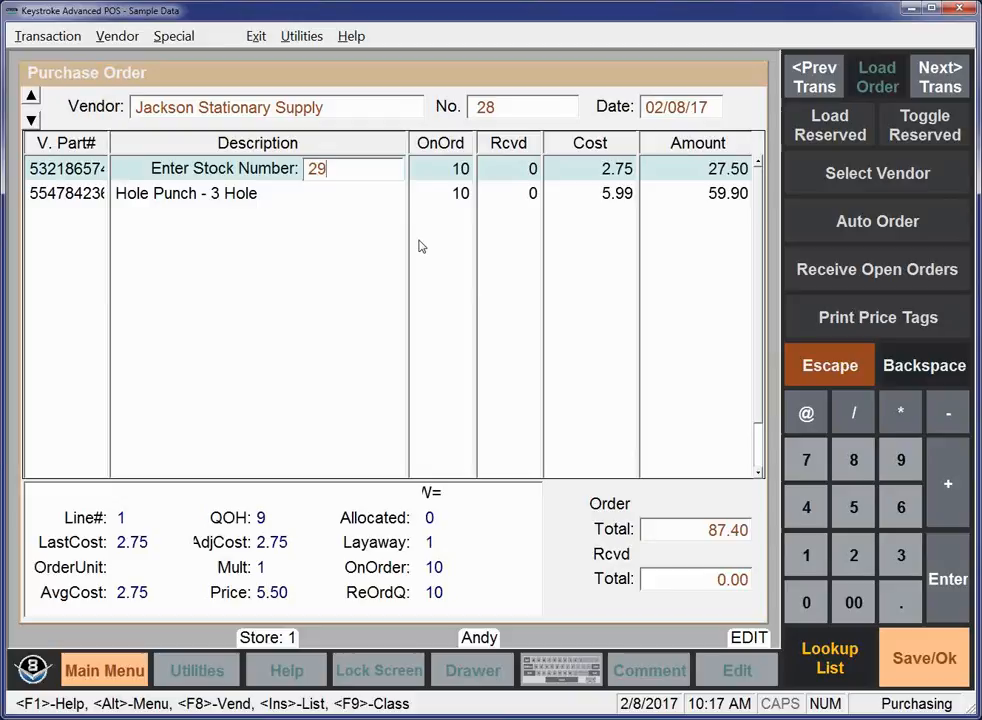
key("Return")
key("Return")
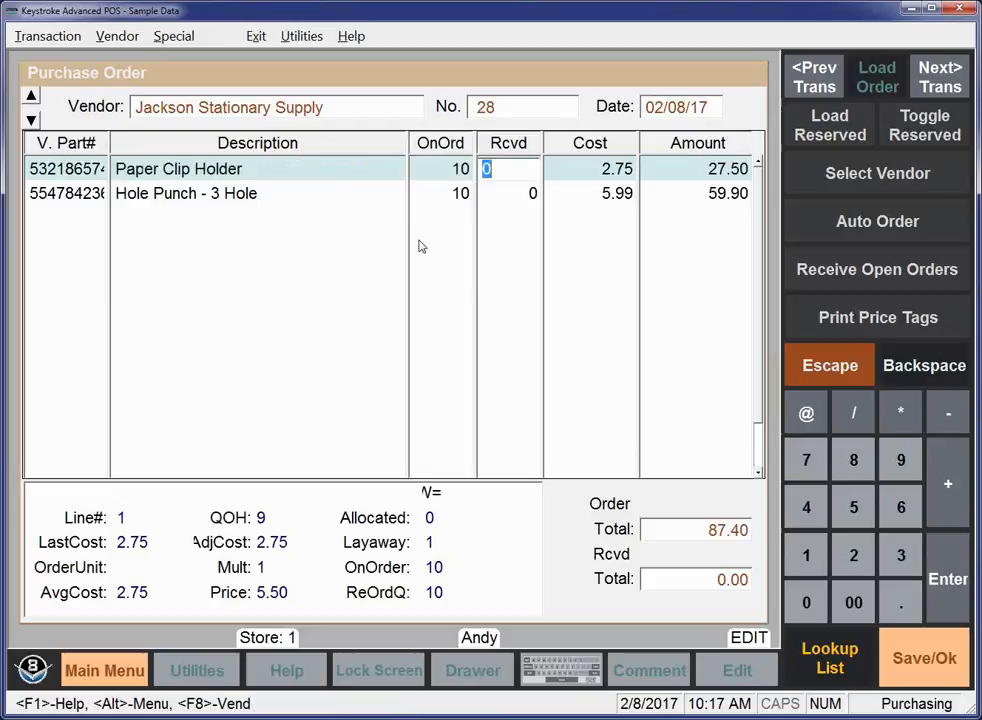
key("asterisk")
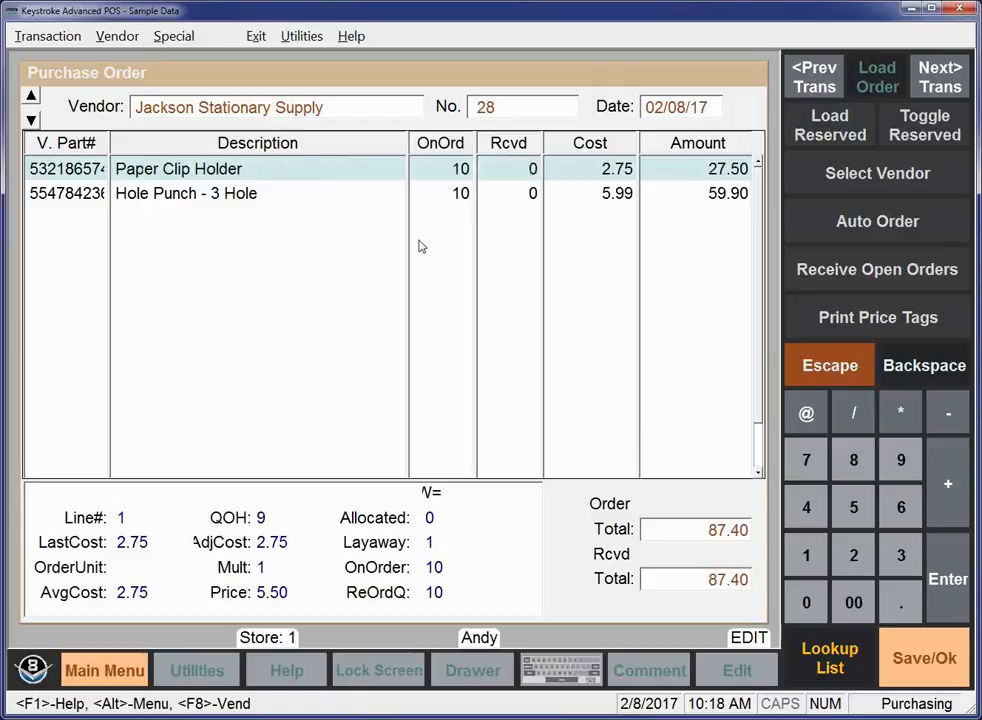
key("Return")
key("Return")
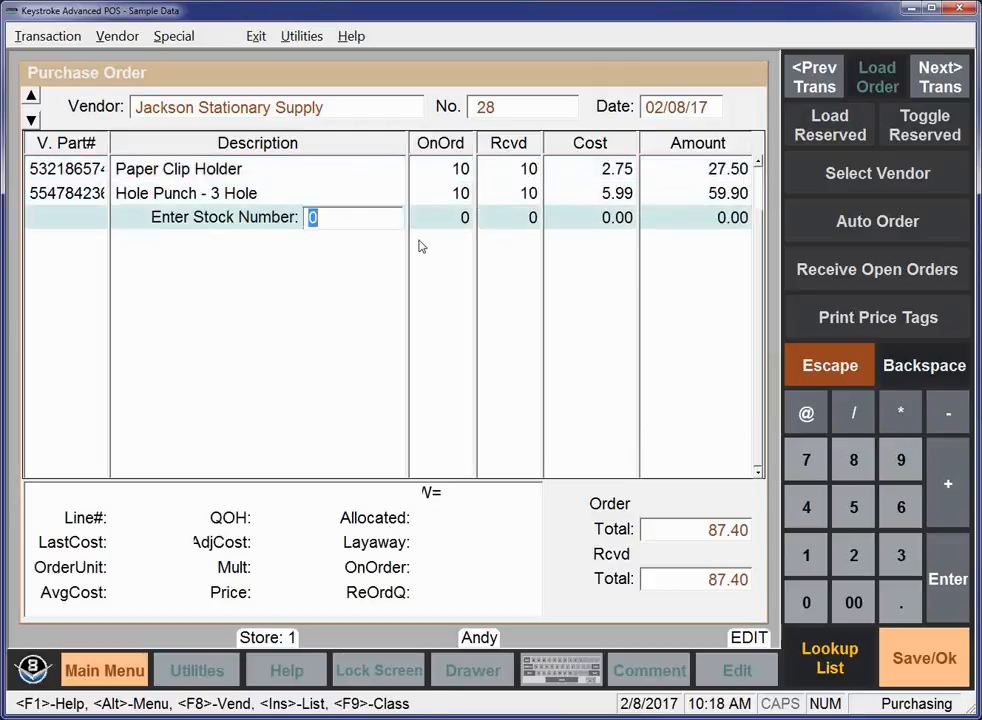
Step: Complete the received Jackson Stationary Supply purchase order and save it
key("Return")
key("Return")
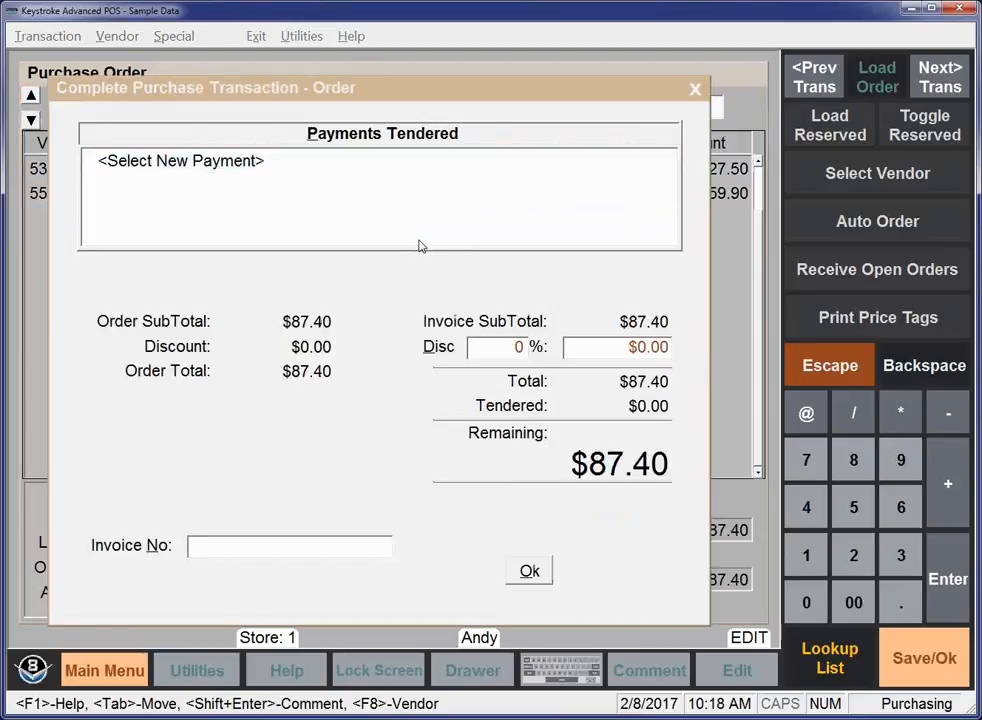
key("Return")
key("Return")
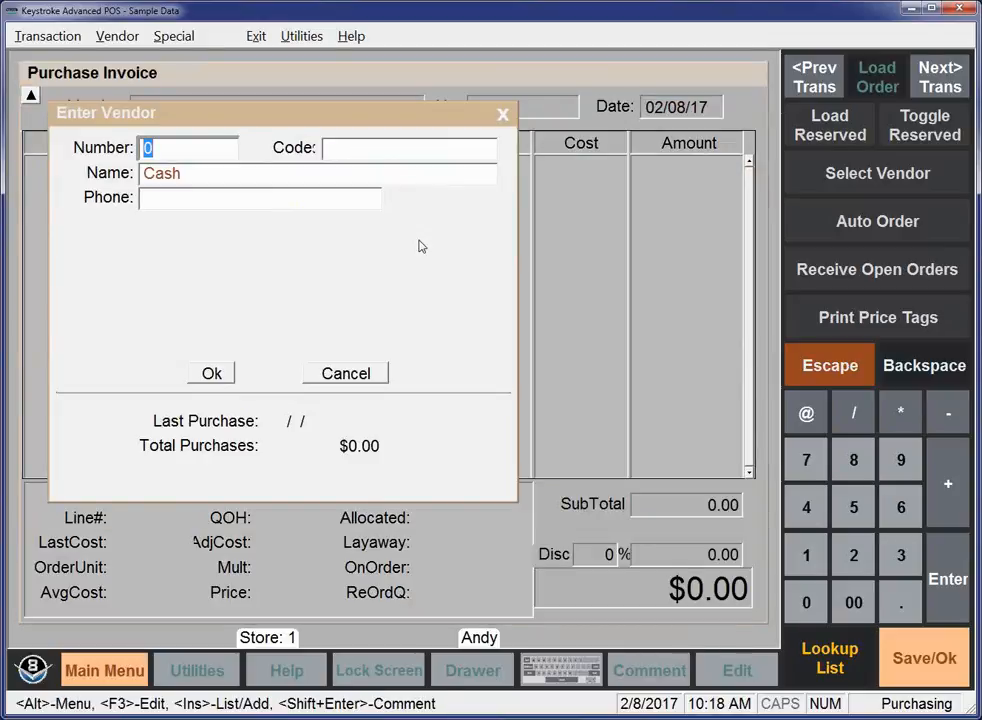
Step: Start a purchase invoice for Delta Designs and add stock number 56, Fear Strikes Out, with a quantity of 5
type("5")
key("Return")
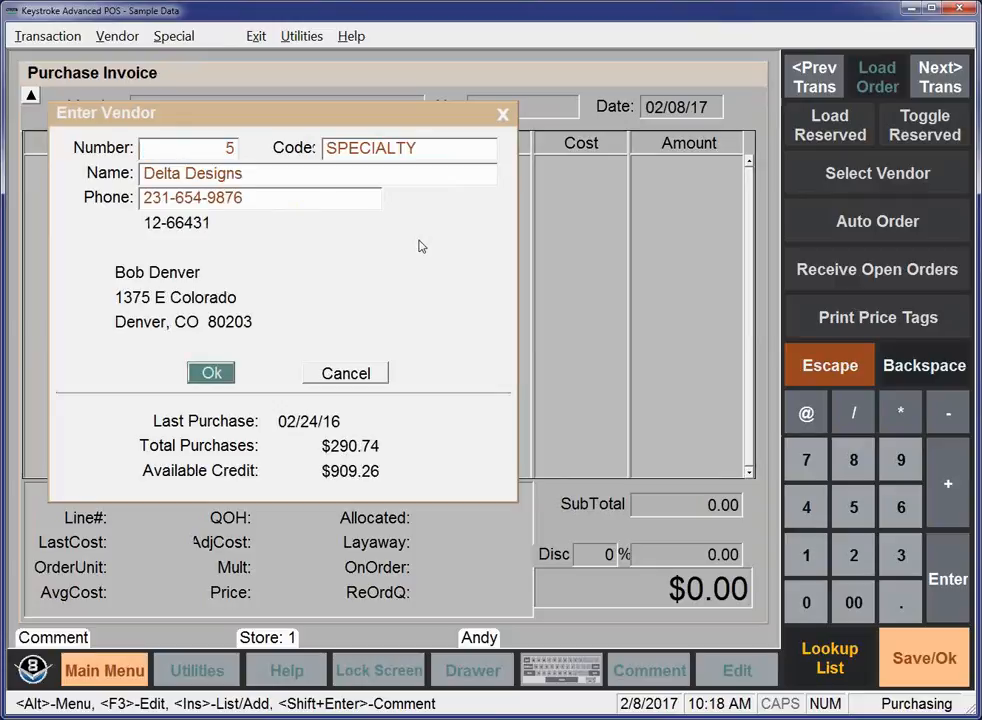
key("Return")
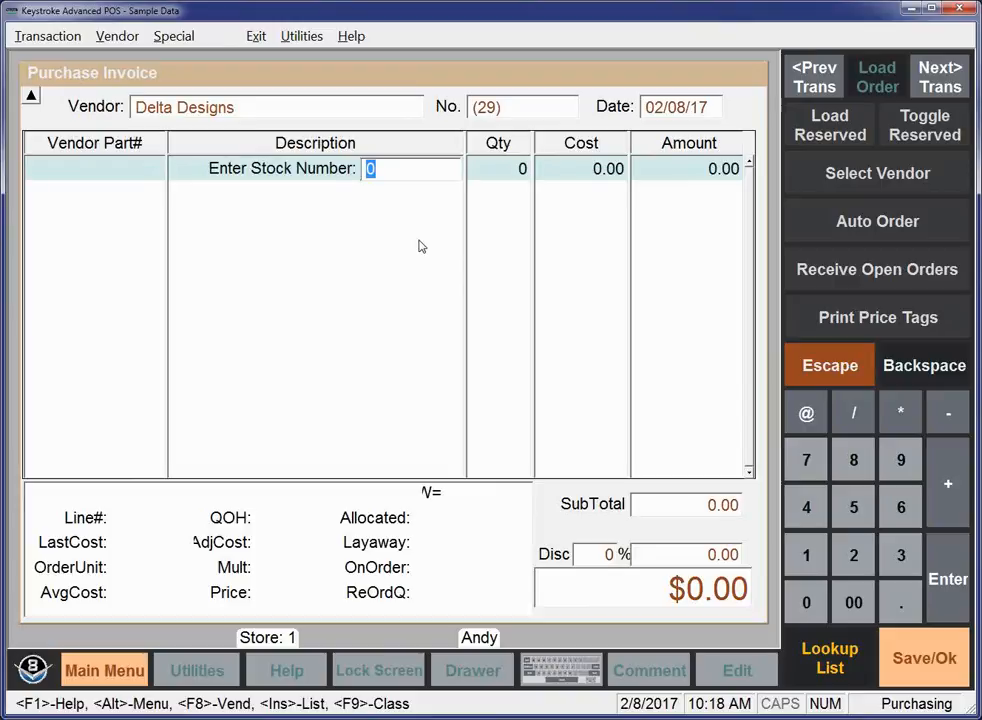
type("56")
key("Return")
key("Return")
key("Return")
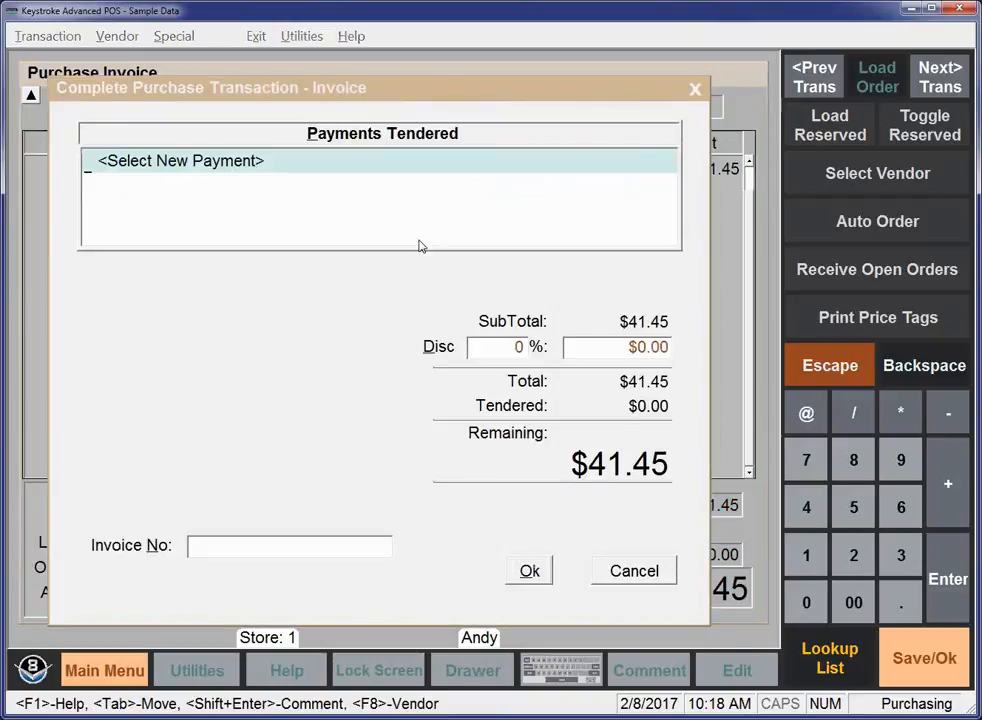
Step: Return to the Fear Strikes Out line, review the item's inventory quantities and order data, and close the item
key("Escape")
key("Up")
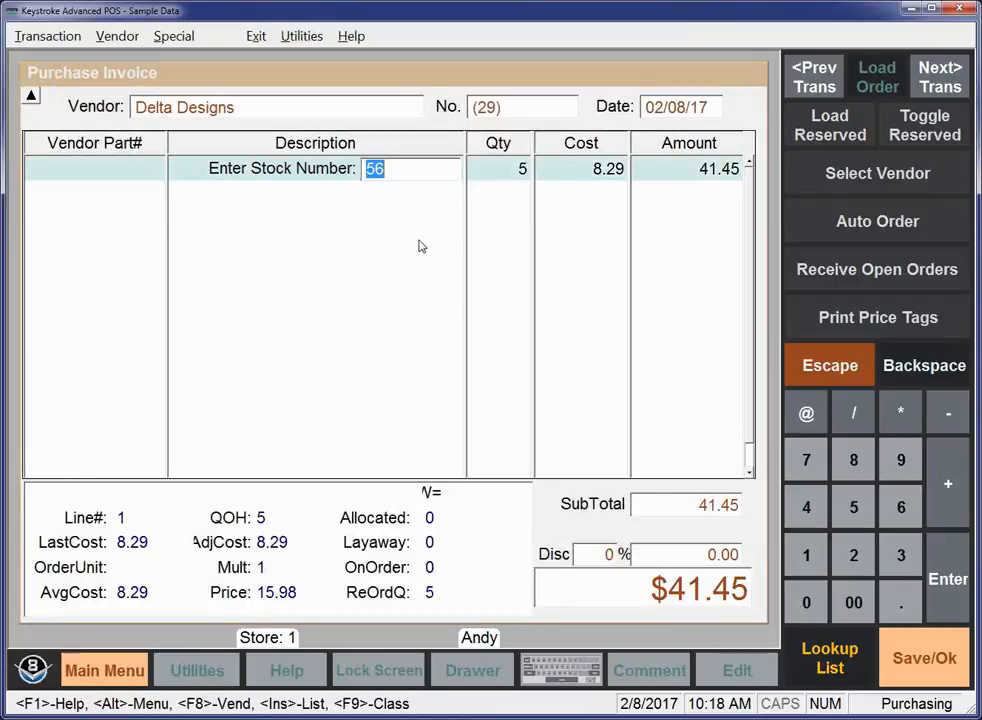
key("Insert")
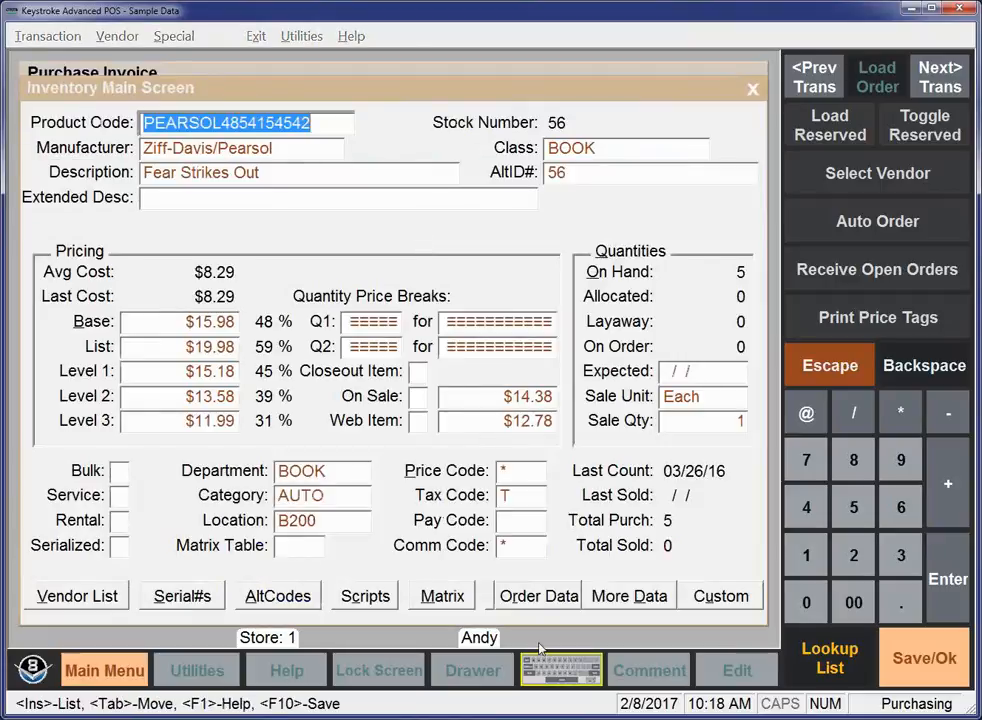
left_click(533, 595)
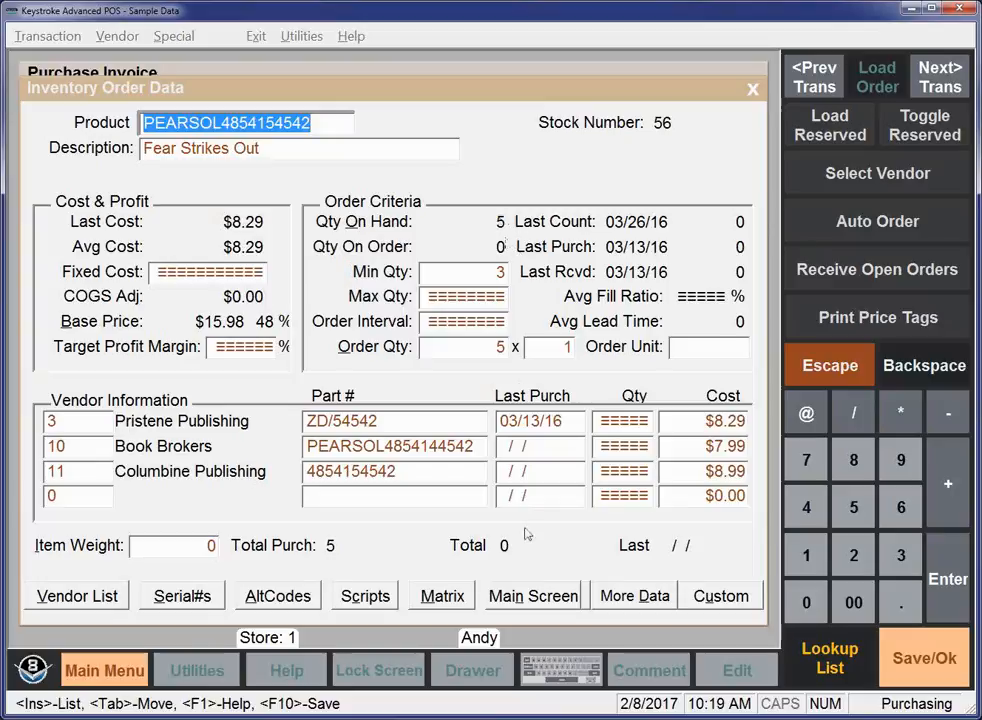
key("F10")
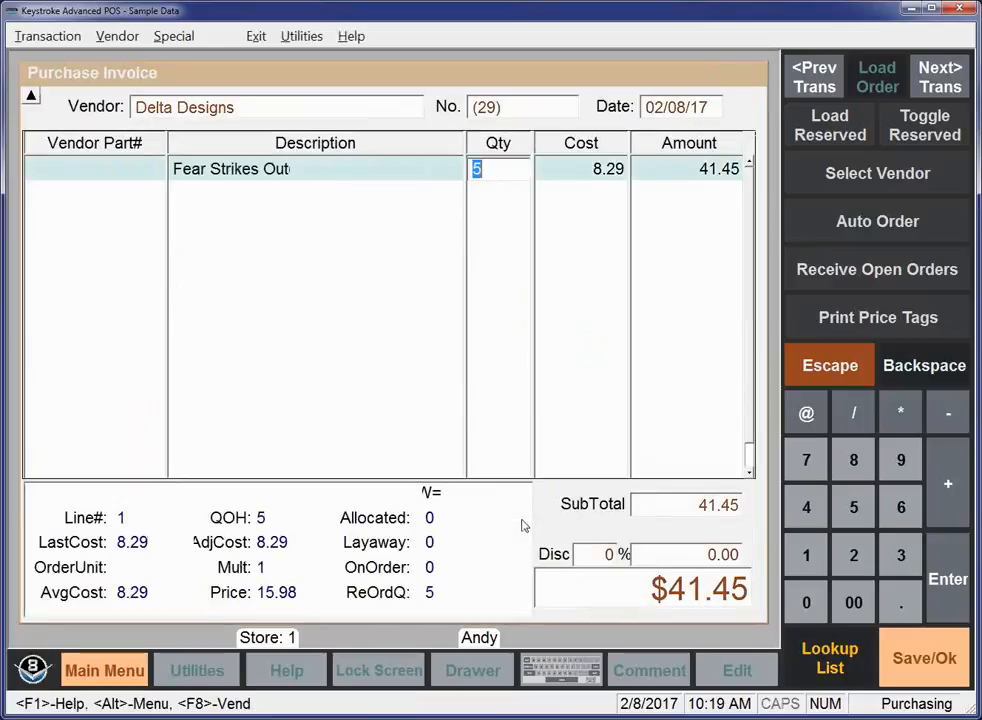
Step: Complete the Delta Designs purchase invoice and save it
key("Return")
key("F10")
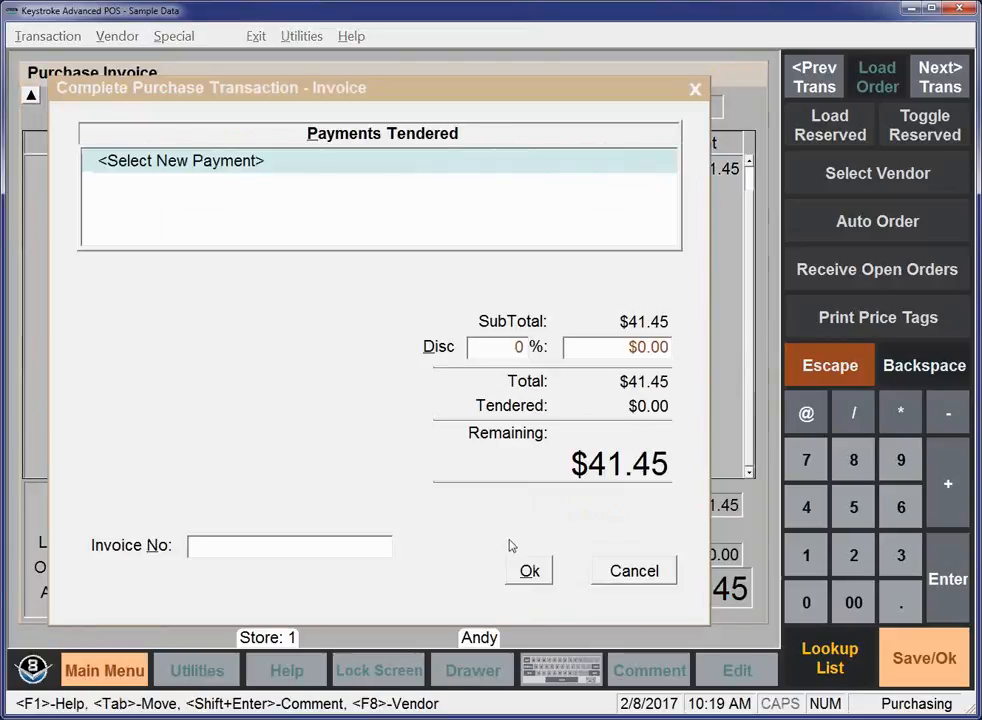
key("Return")
key("Return")
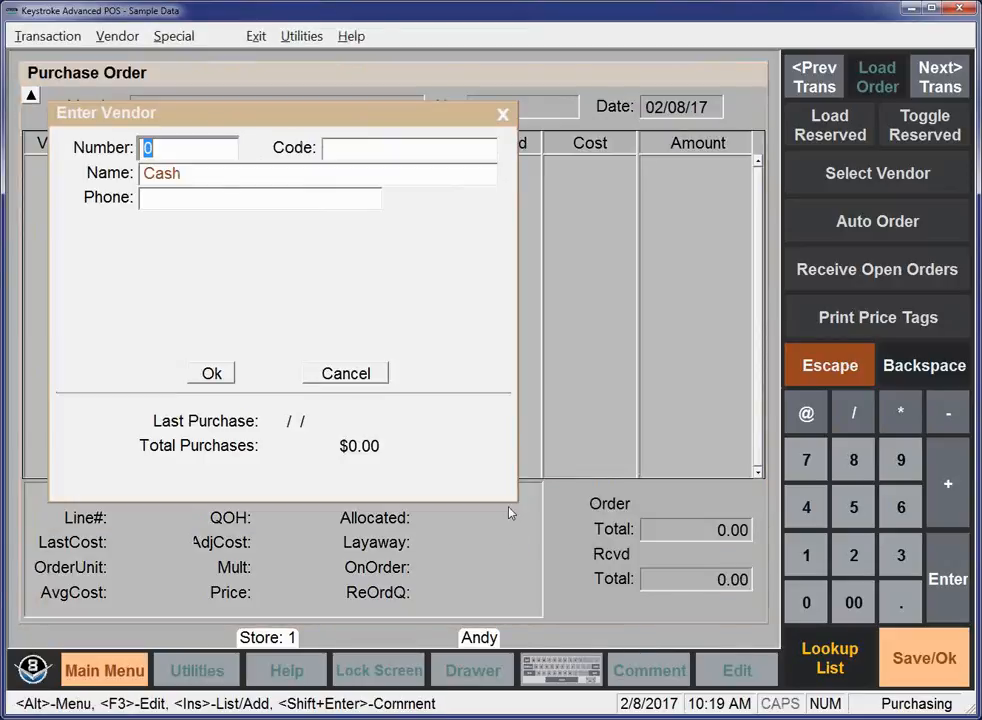
Step: Reload the saved Delta Designs purchase invoice, check the on-hand quantity of Fear Strikes Out, and close the item
key("Page_Down")
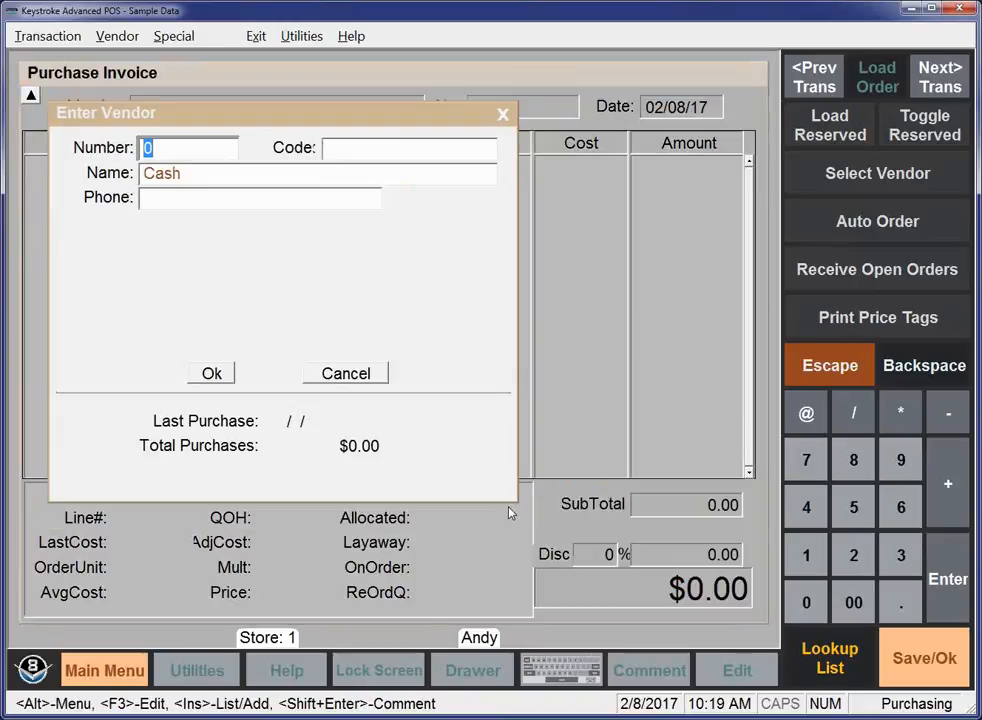
key("Page_Up")
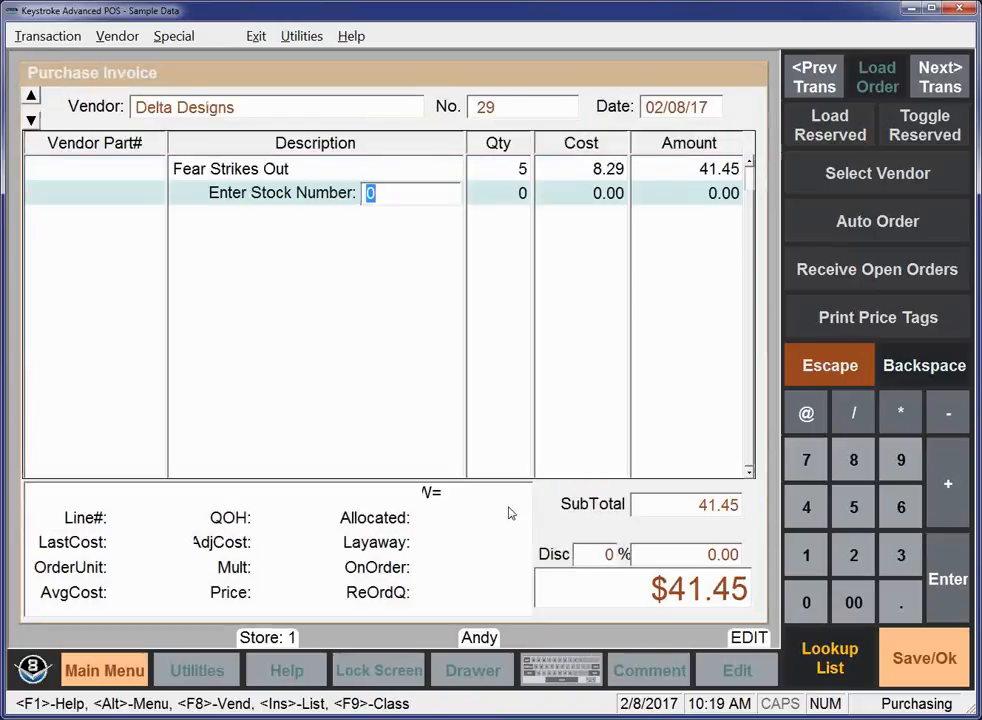
key("Up")
key("Return")
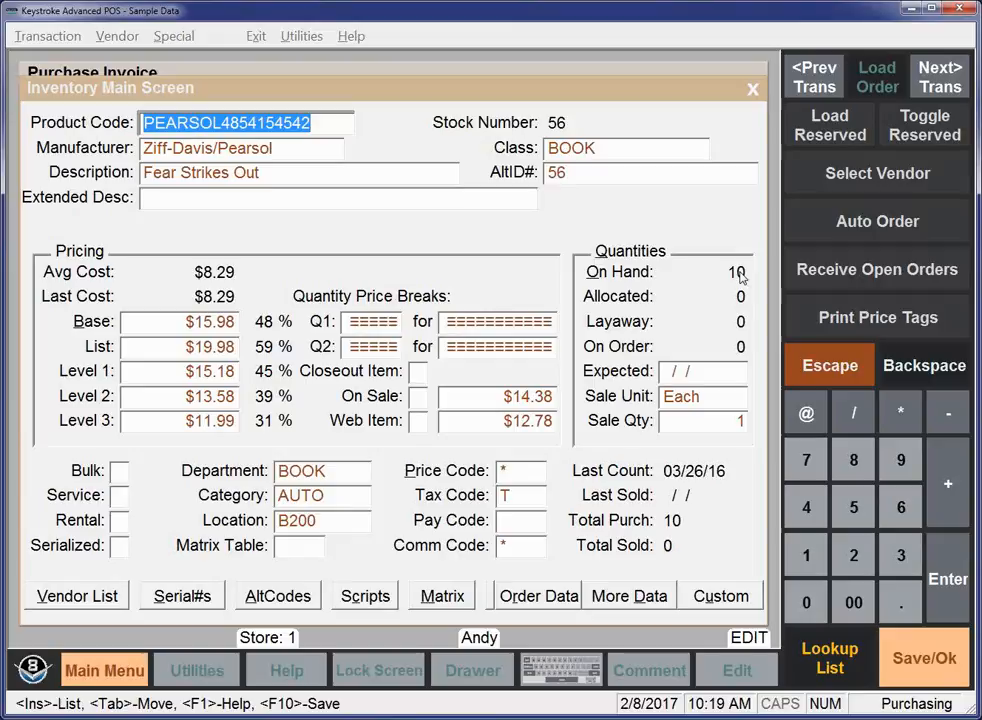
left_click(752, 88)
Step: Set the line entry parameters to enter items by Product Code and to Warn when merging same items
left_click(46, 38)
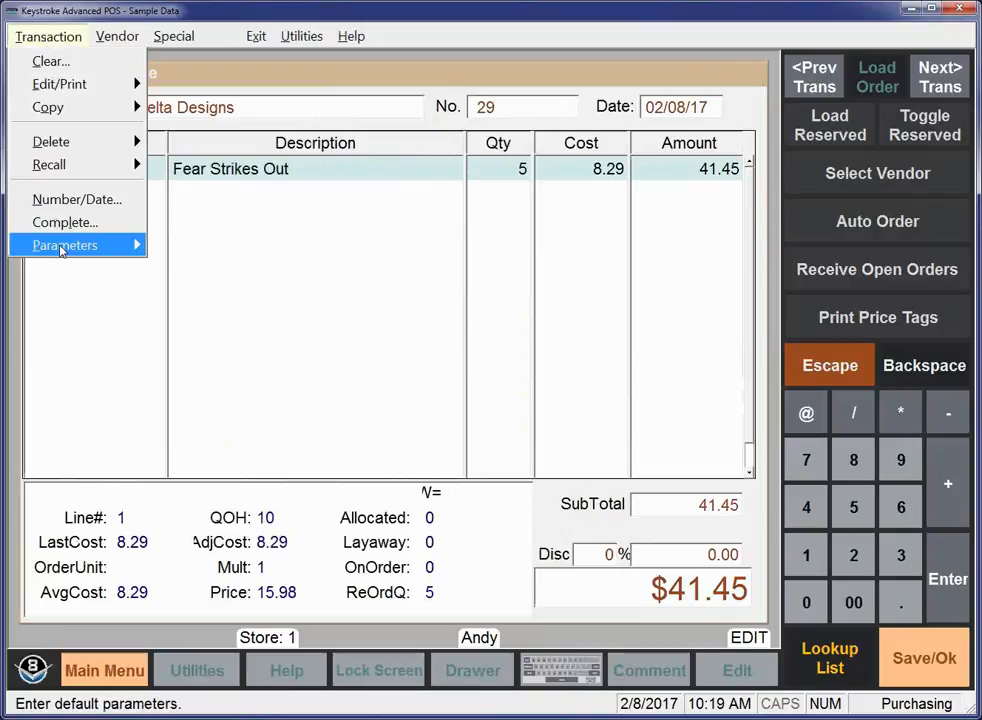
mouse_move(60, 246)
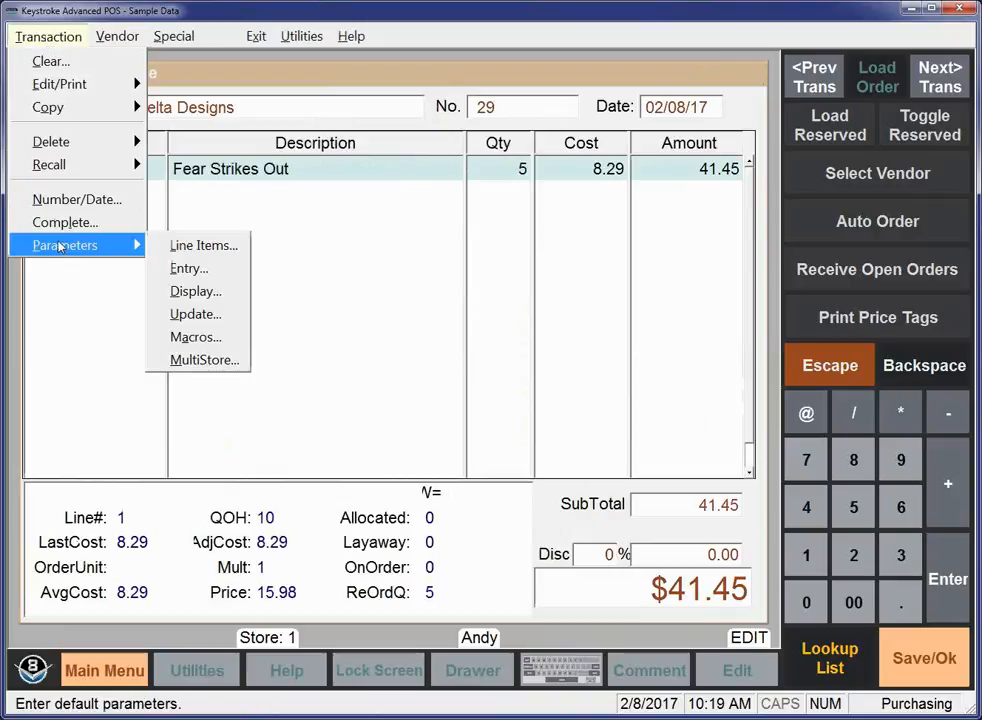
left_click(199, 247)
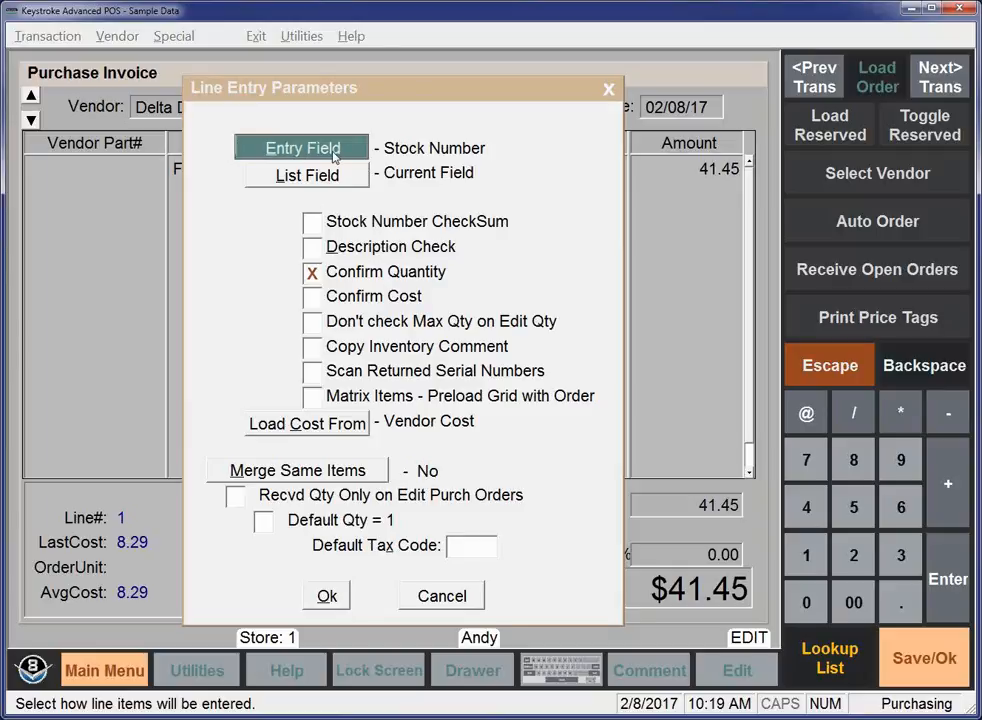
left_click(335, 149)
key("Up")
key("Return")
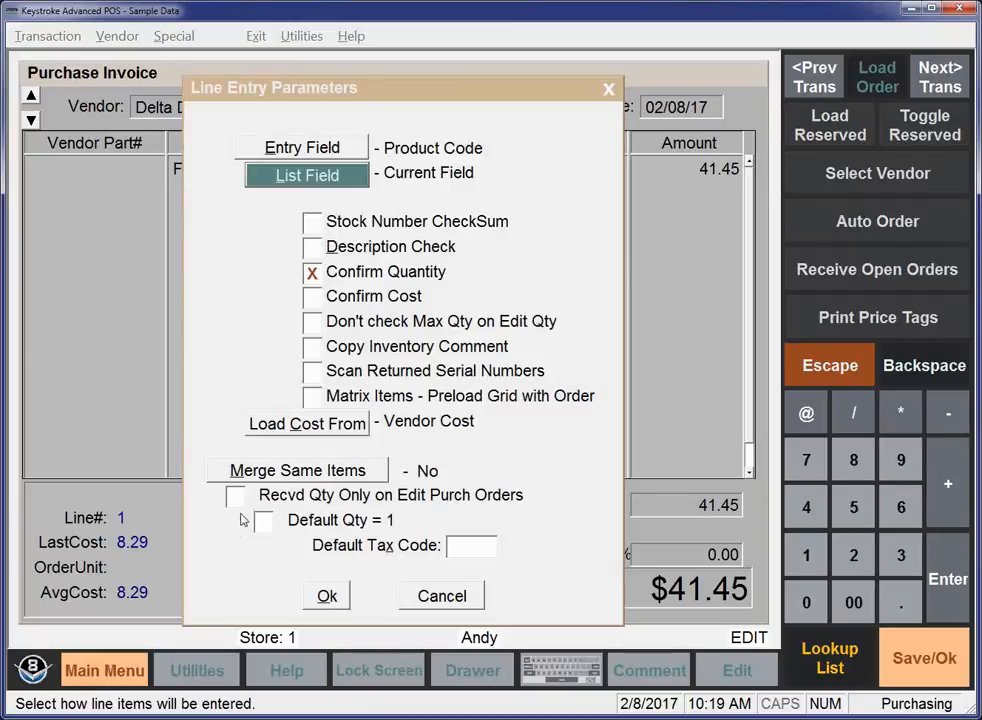
left_click(220, 470)
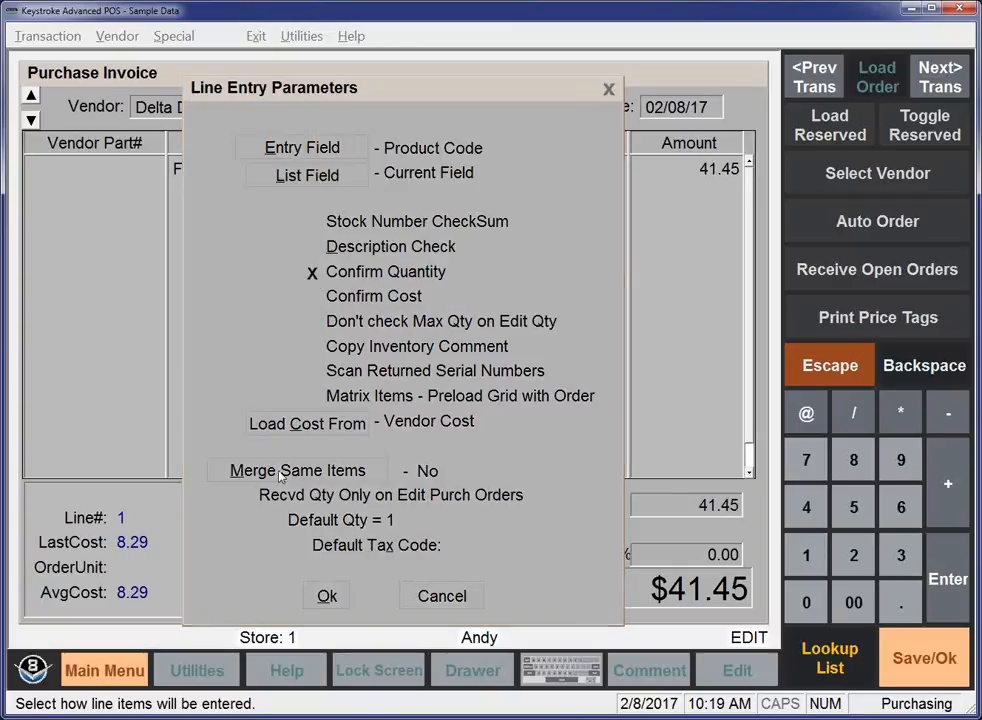
left_click(432, 491)
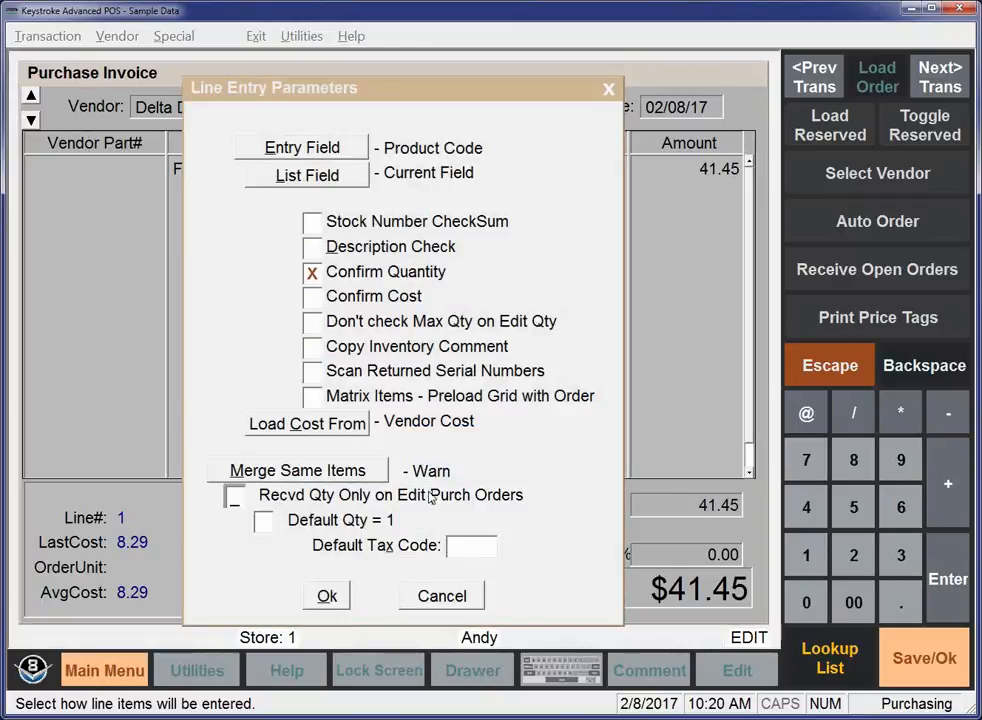
left_click(328, 596)
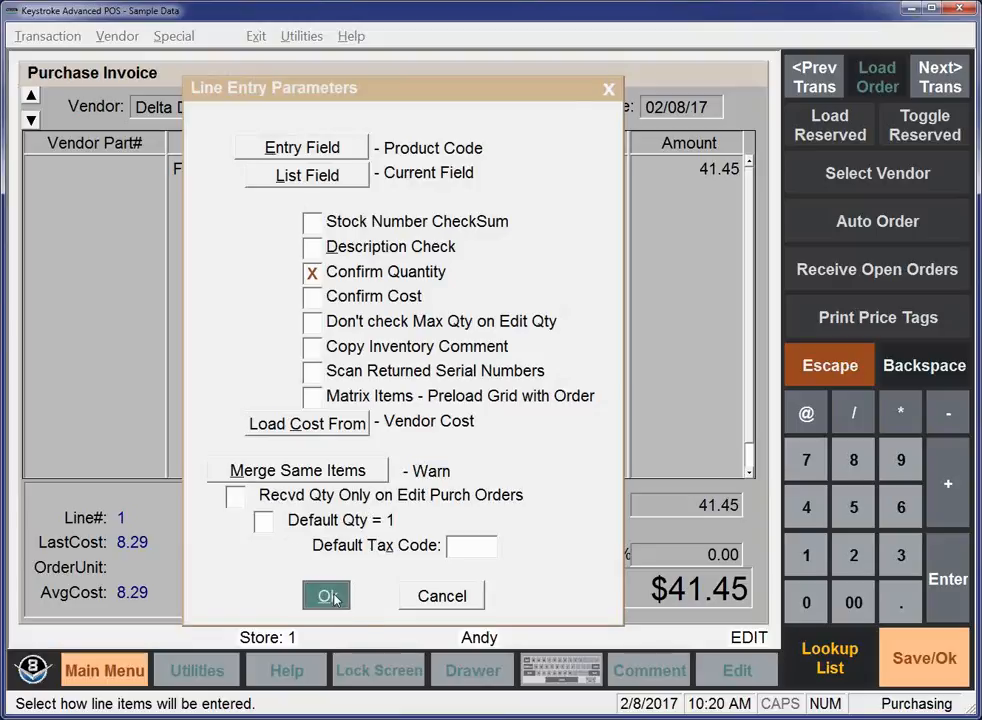
Step: Review the purchasing update parameters, switch Delete Filled Orders on and off again, and leave the dialog without saving
left_click(50, 38)
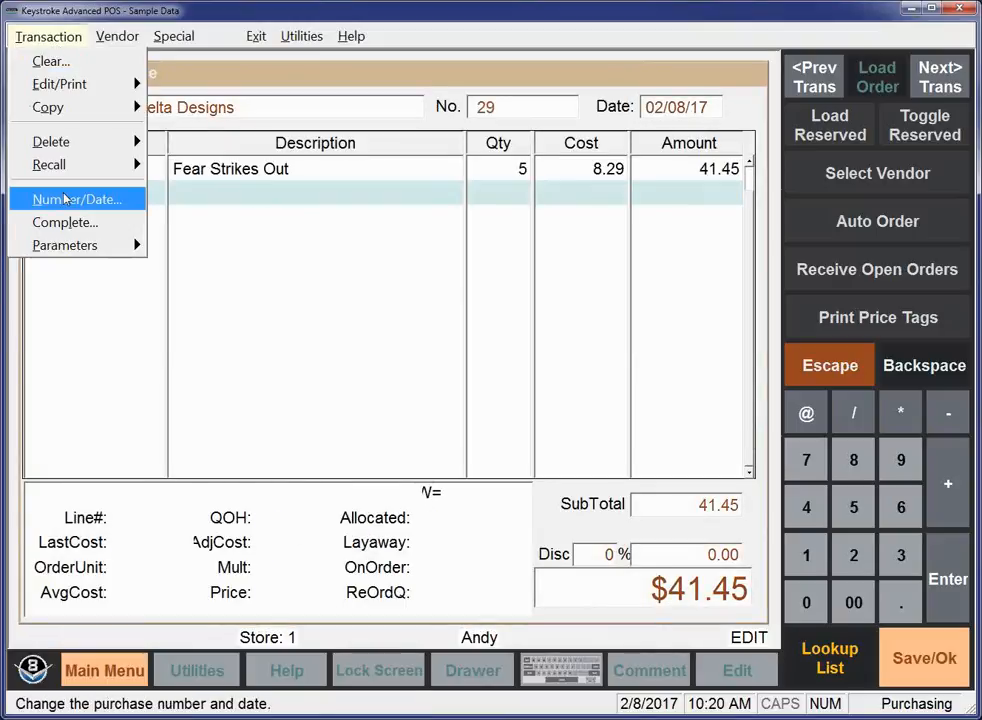
mouse_move(83, 246)
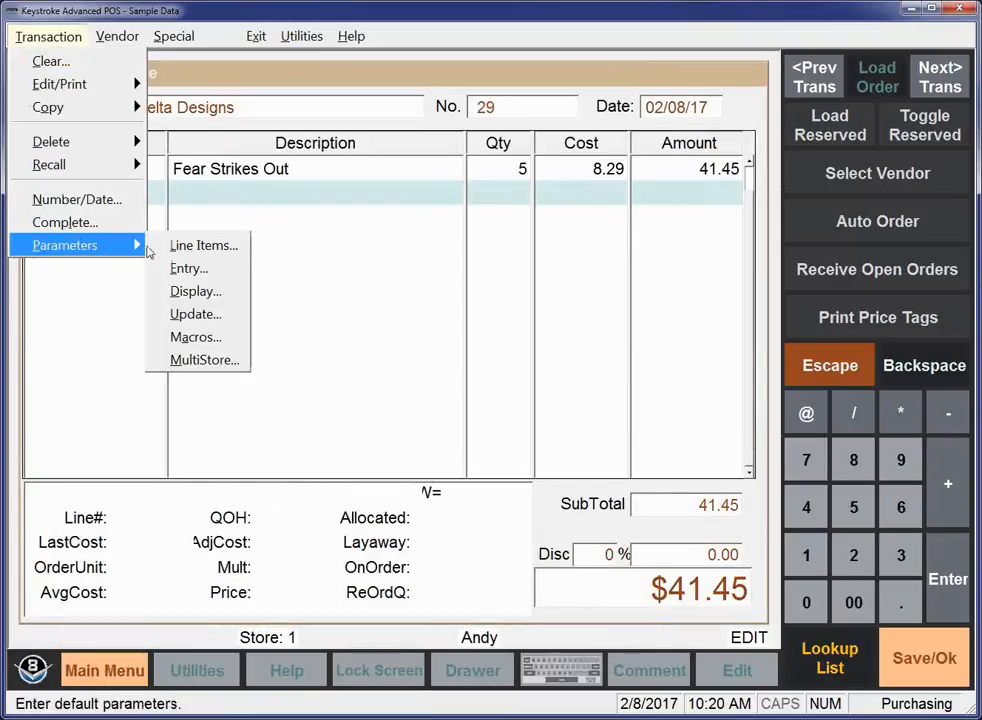
left_click(184, 318)
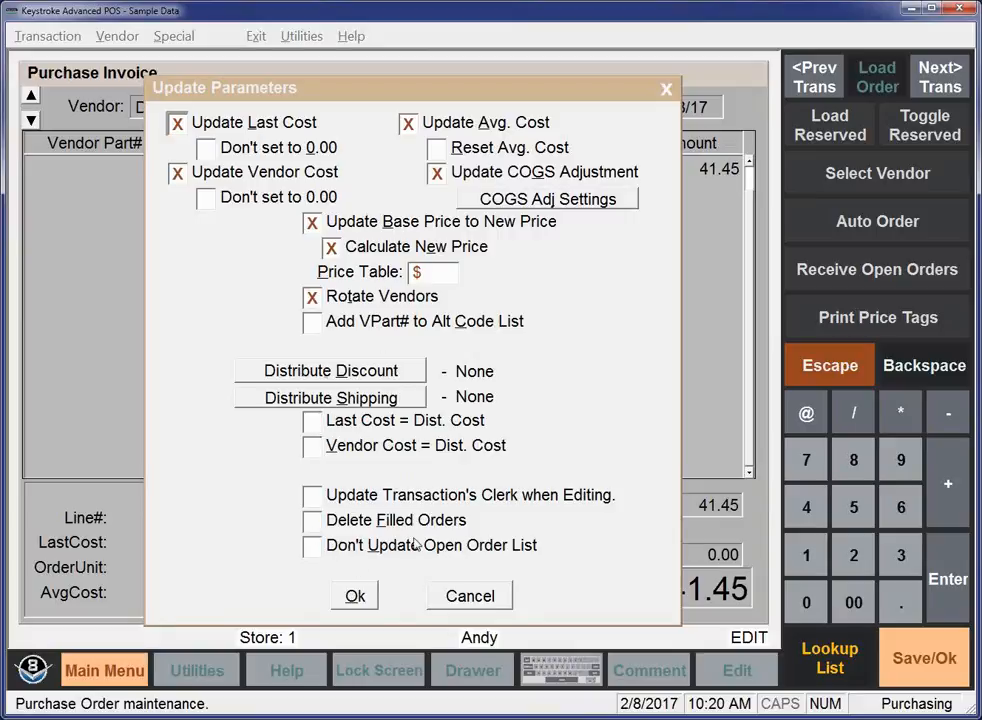
left_click(312, 528)
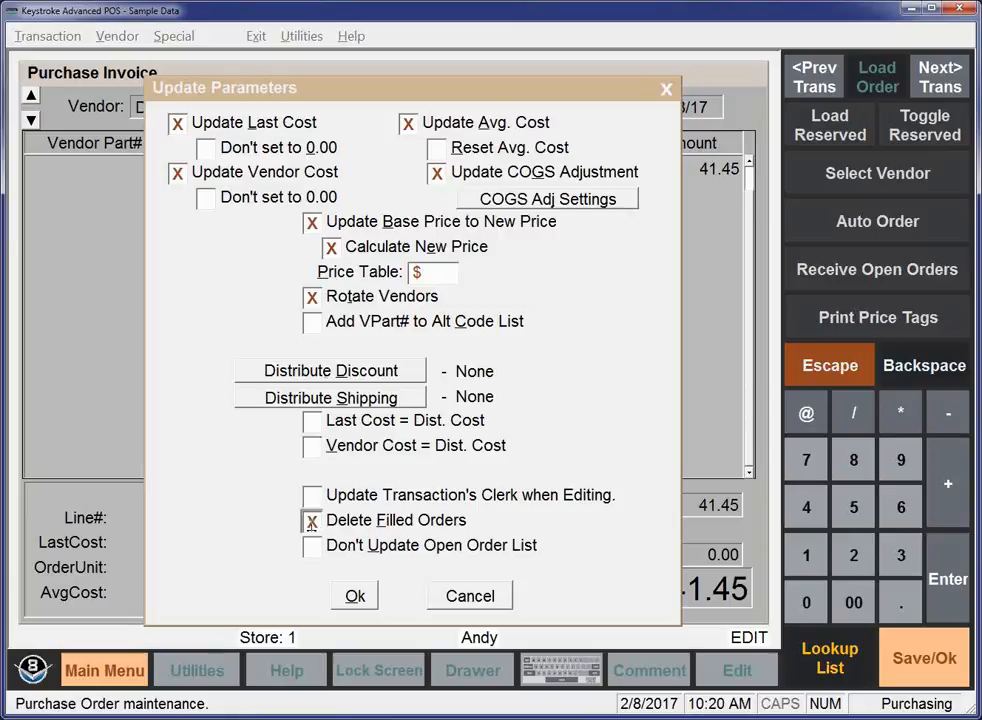
left_click(312, 527)
left_click(455, 593)
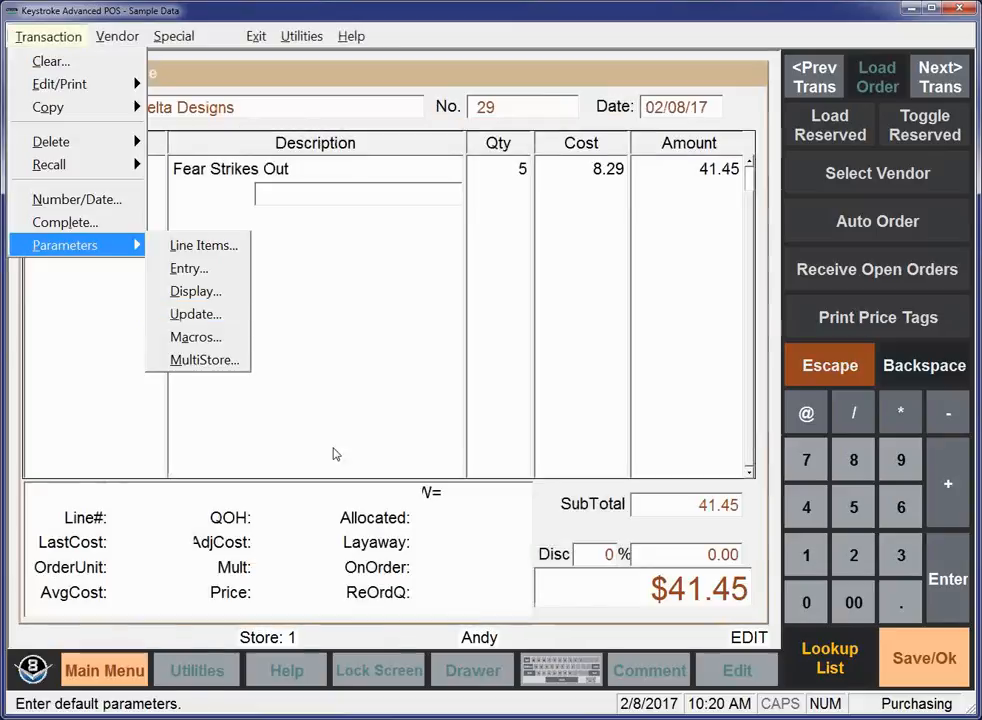
mouse_move(100, 84)
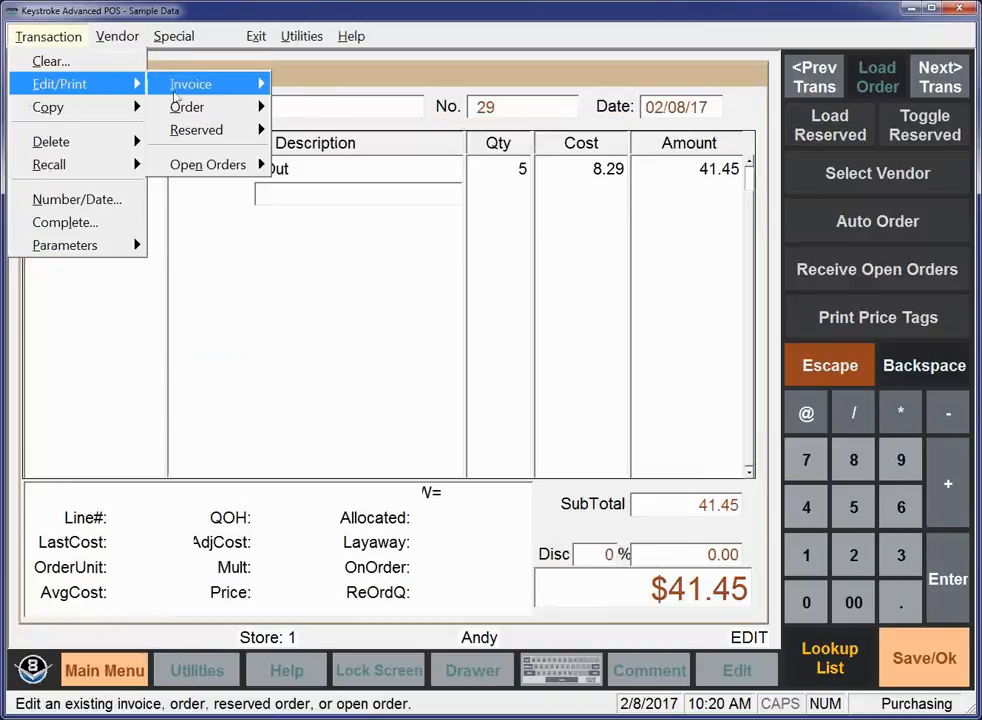
left_click(175, 90)
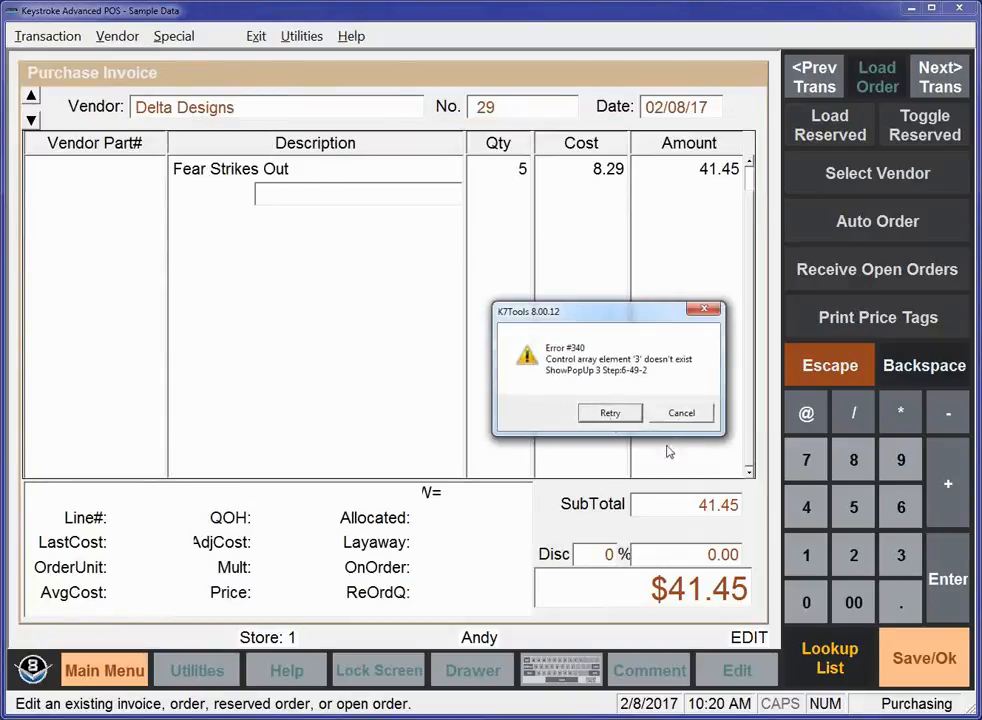
left_click(685, 412)
left_click(625, 412)
left_click(614, 412)
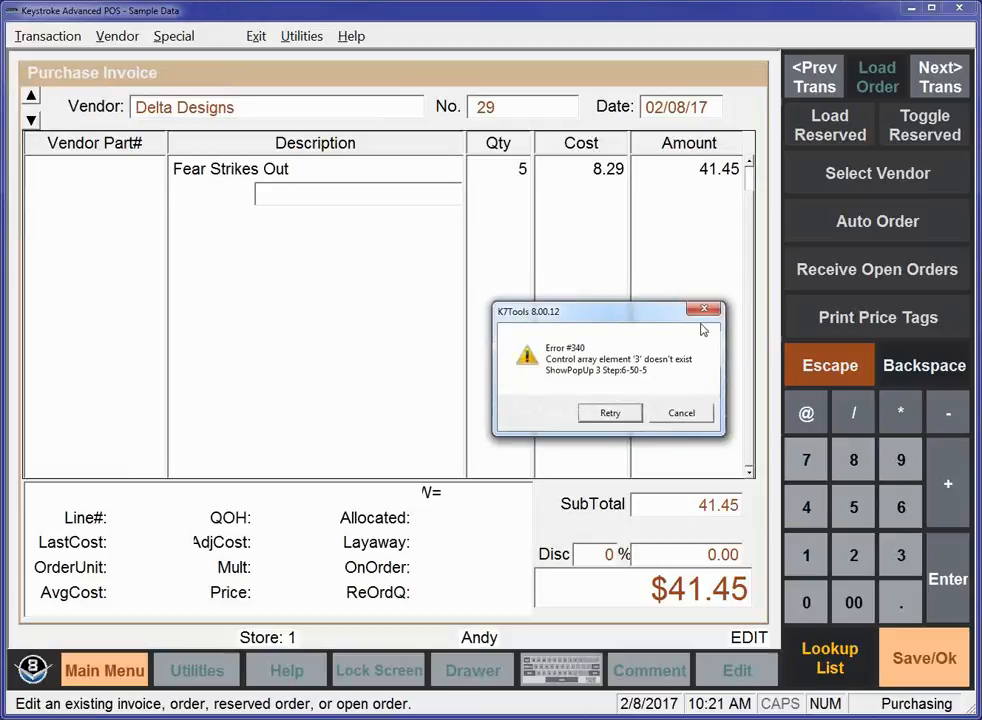
left_click(682, 413)
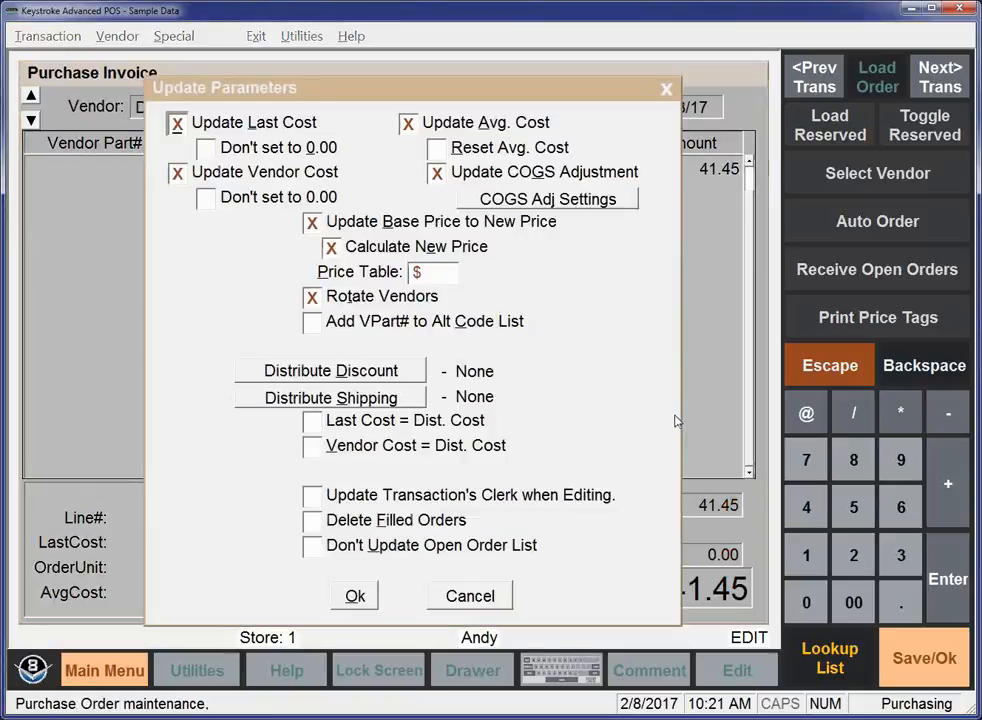
left_click(470, 596)
key("Escape")
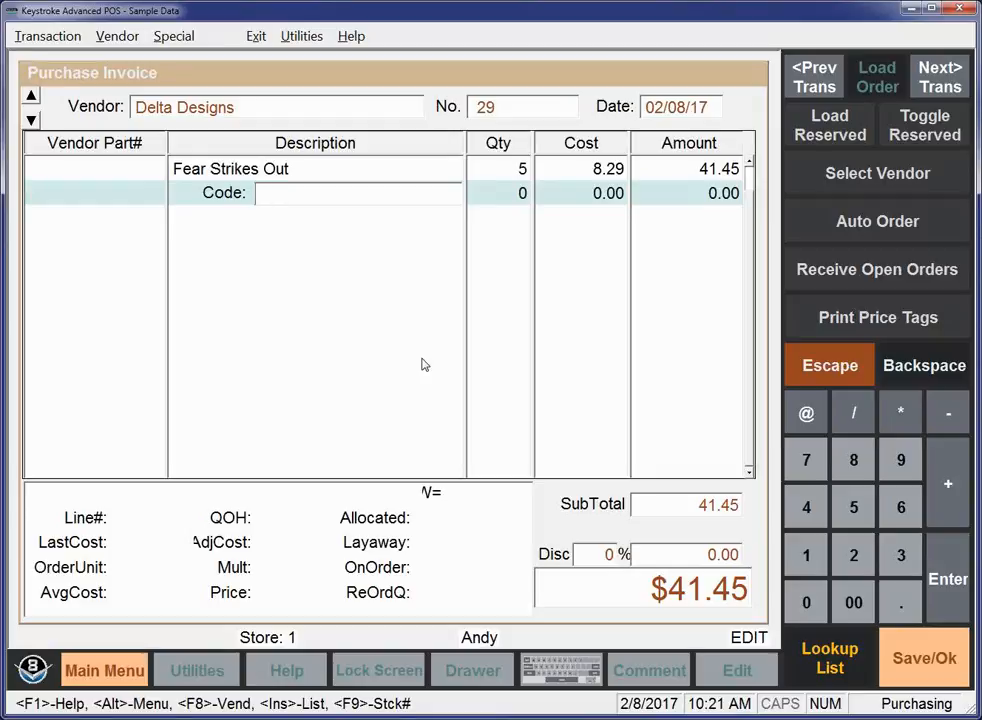
Step: List the existing purchase orders by number for editing, check their Sub letters, and close the list without loading an order
left_click(35, 37)
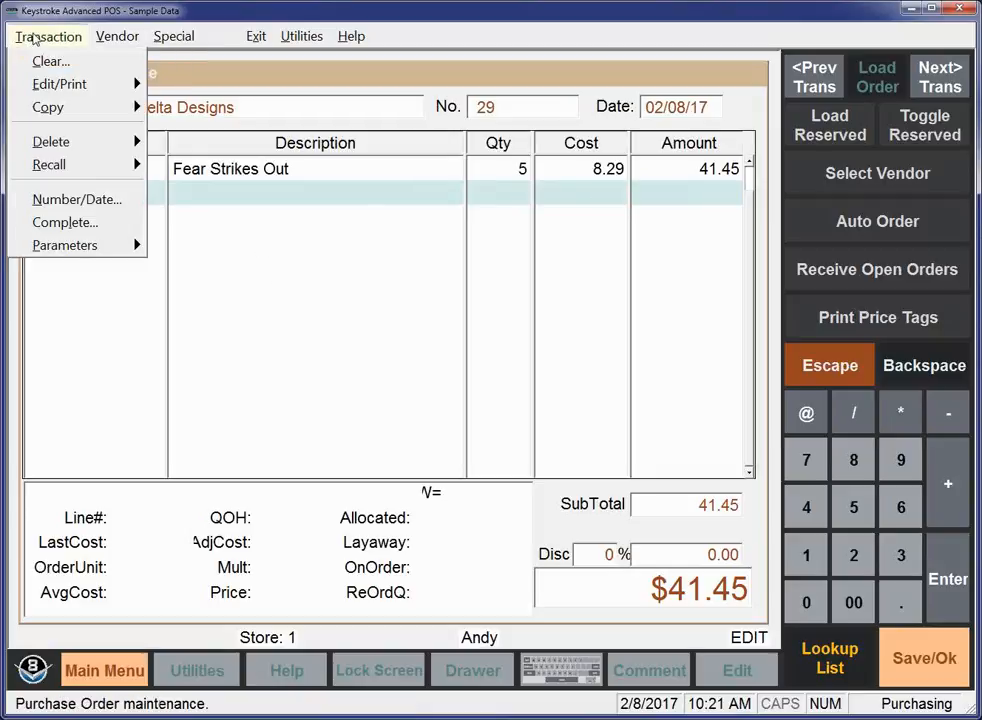
mouse_move(70, 84)
mouse_move(197, 108)
left_click(320, 104)
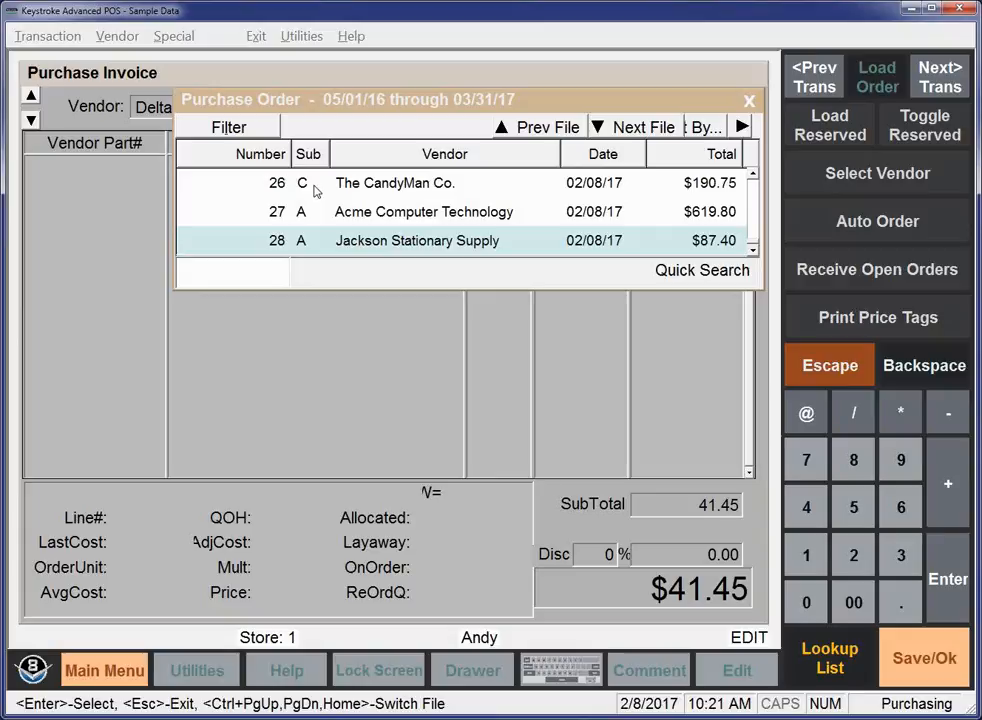
key("Escape")
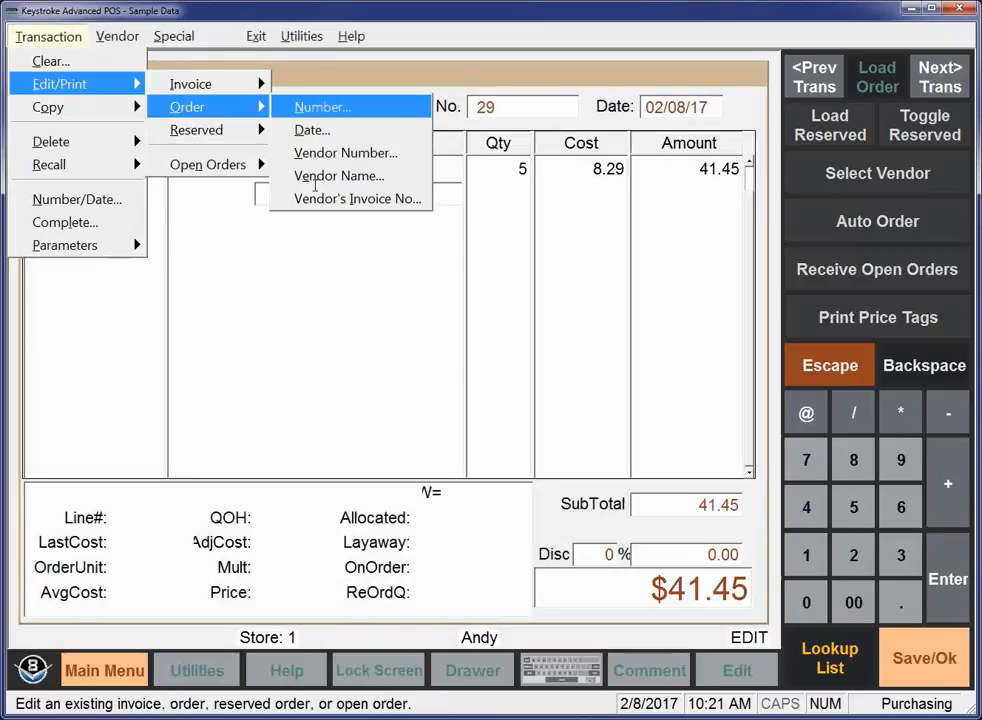
Step: List the open orders by Product Code, review them, and return to the purchase invoice without loading one
key("Left")
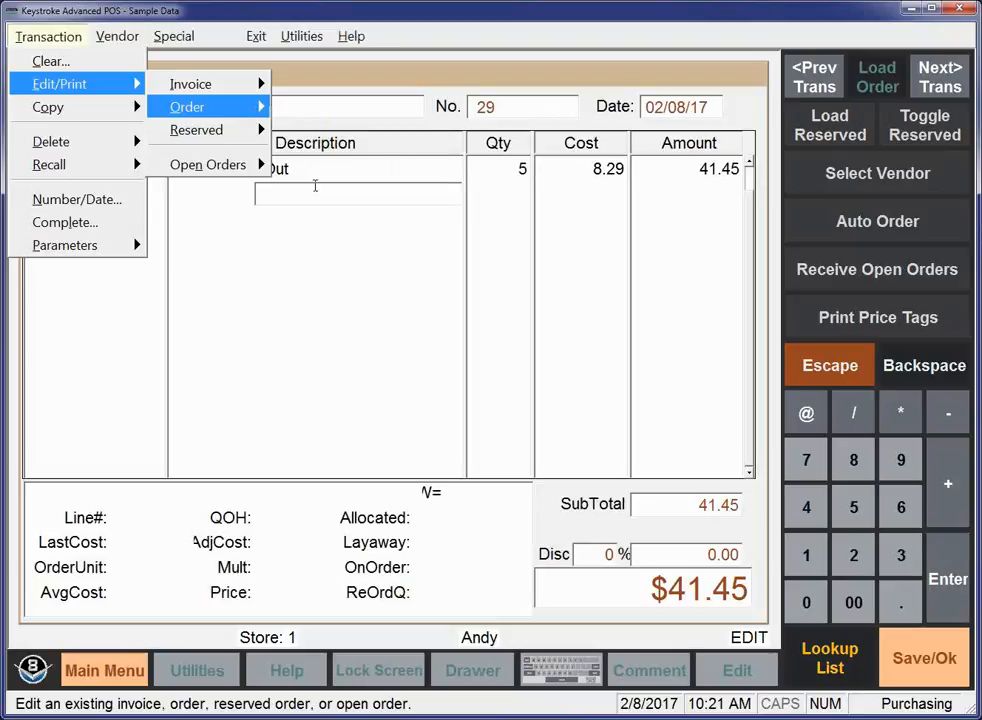
key("Down")
key("Down")
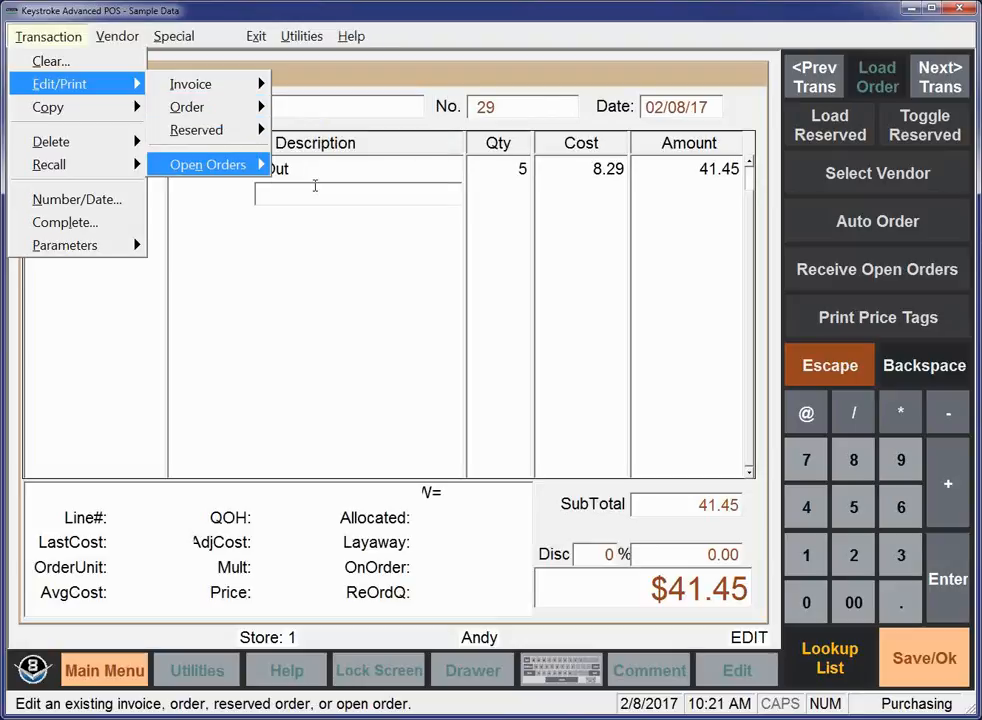
key("Right")
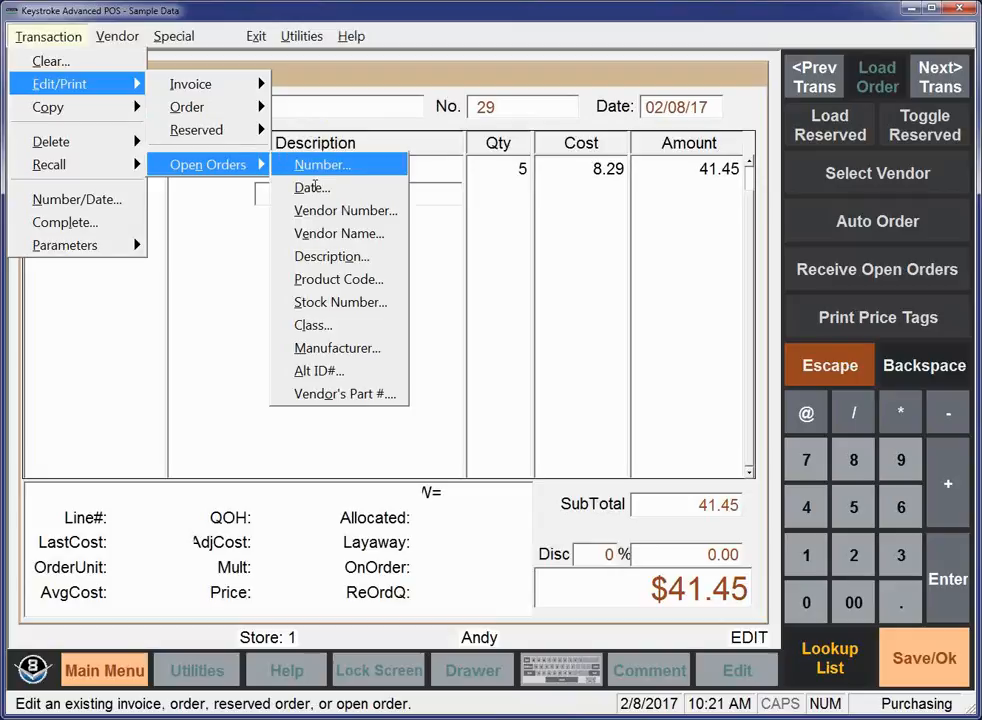
key("Down")
key("Down")
key("Down")
key("Down")
key("Down")
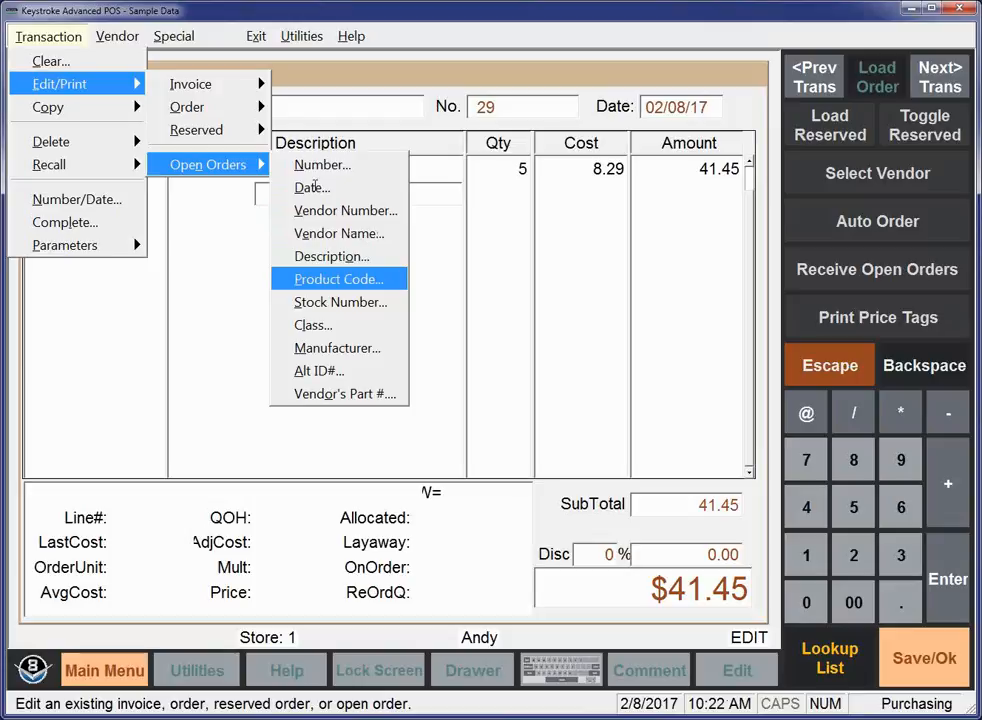
key("Return")
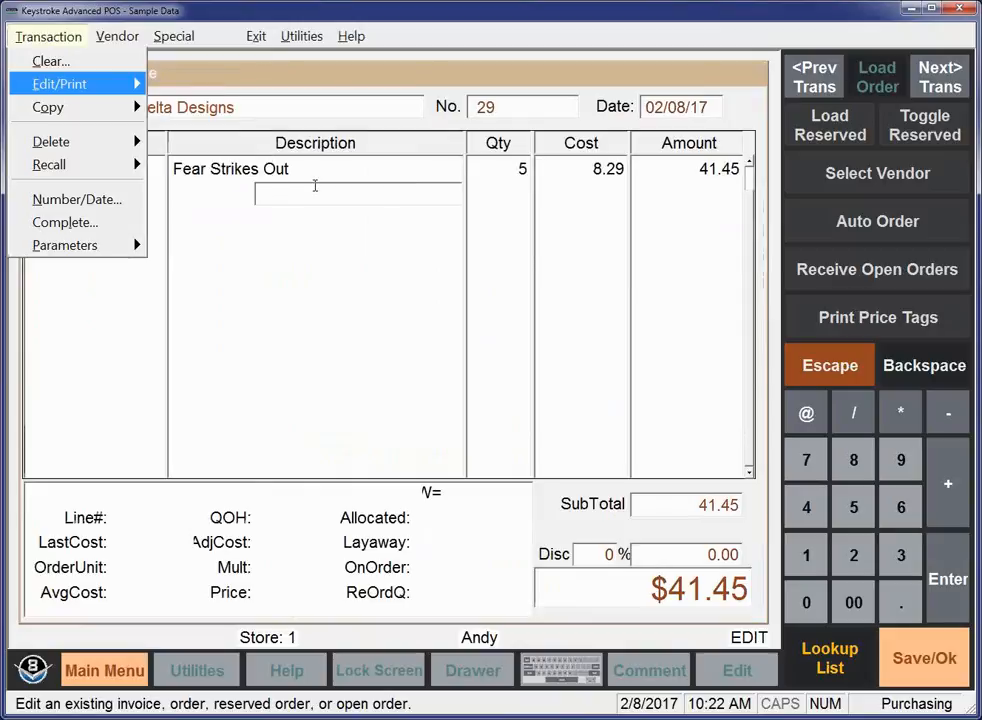
key("Escape")
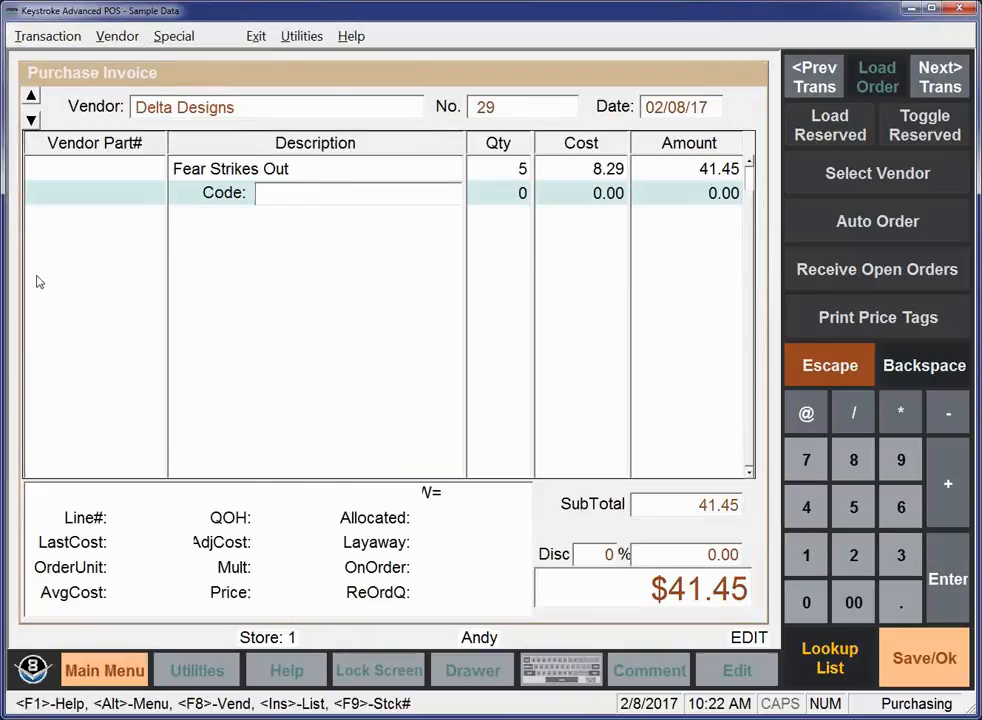